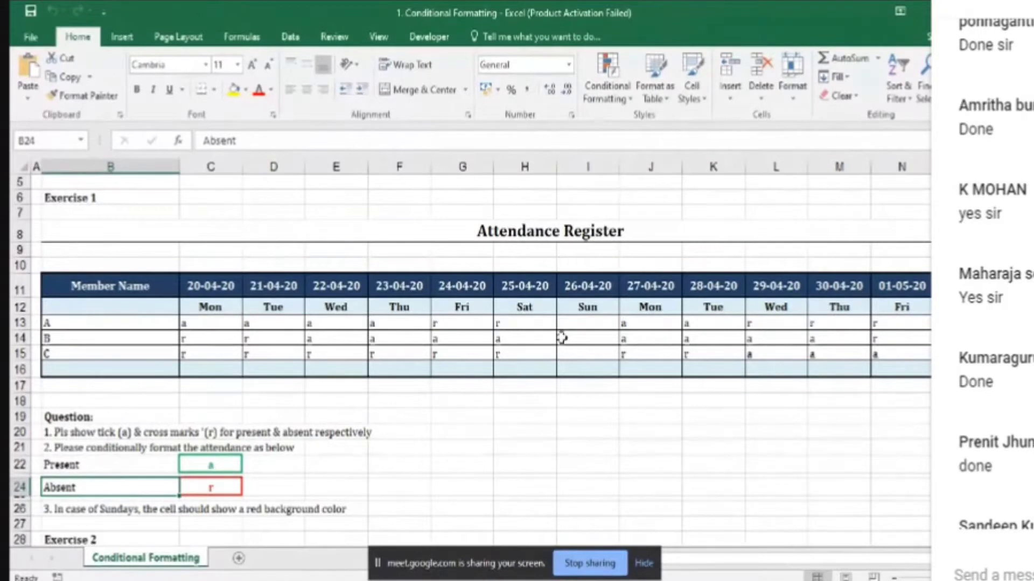
Try a yellow fill and the red, underlined sample text "sss" in cell G21, and undo these changes.
left_click(569, 64)
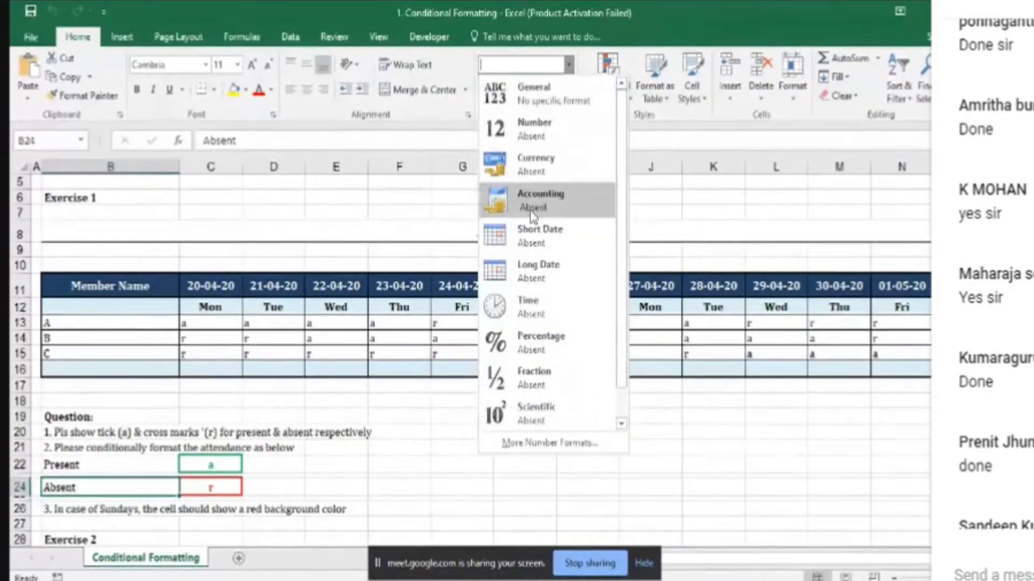
left_click(468, 447)
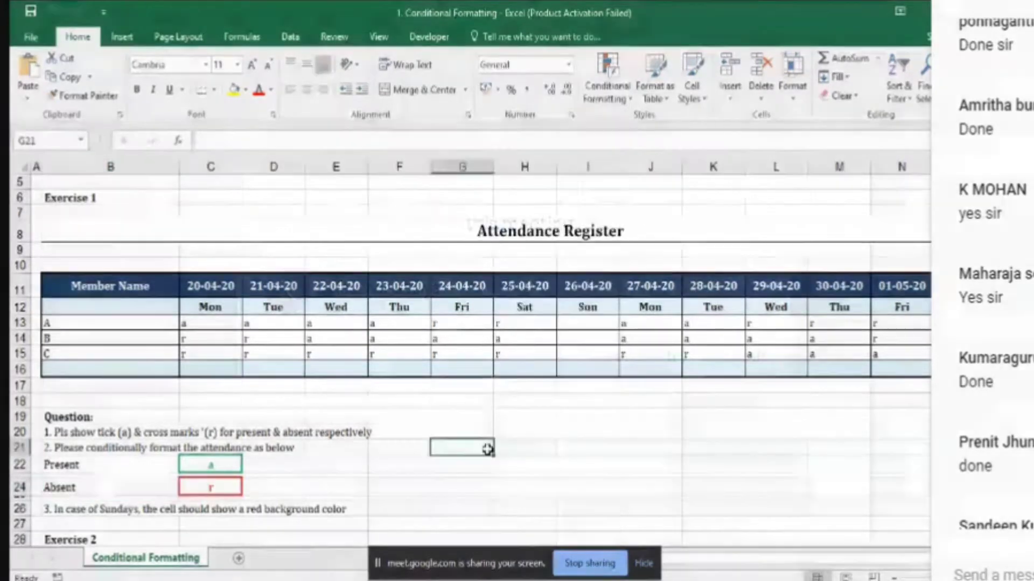
left_click(239, 90)
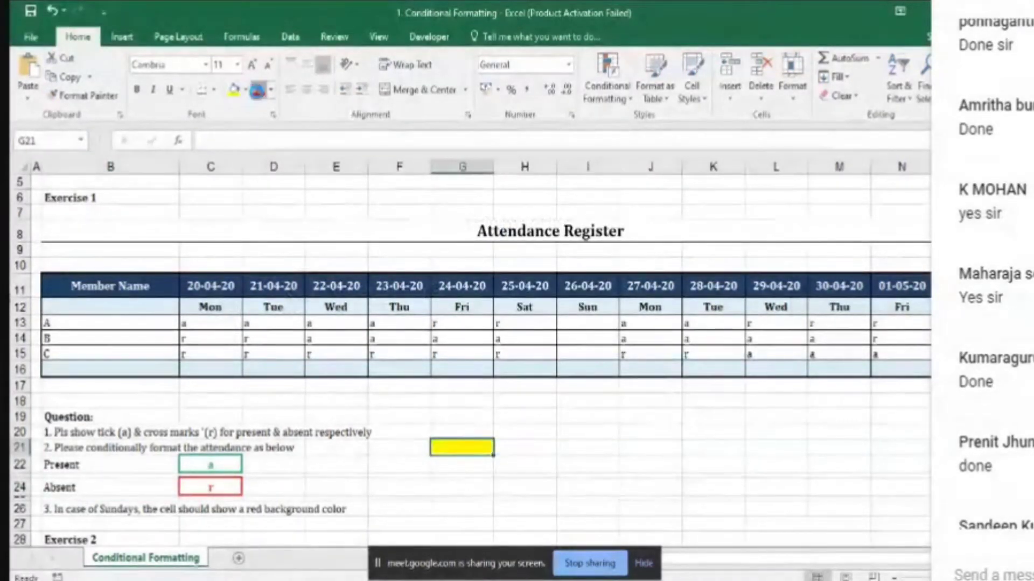
type("sss")
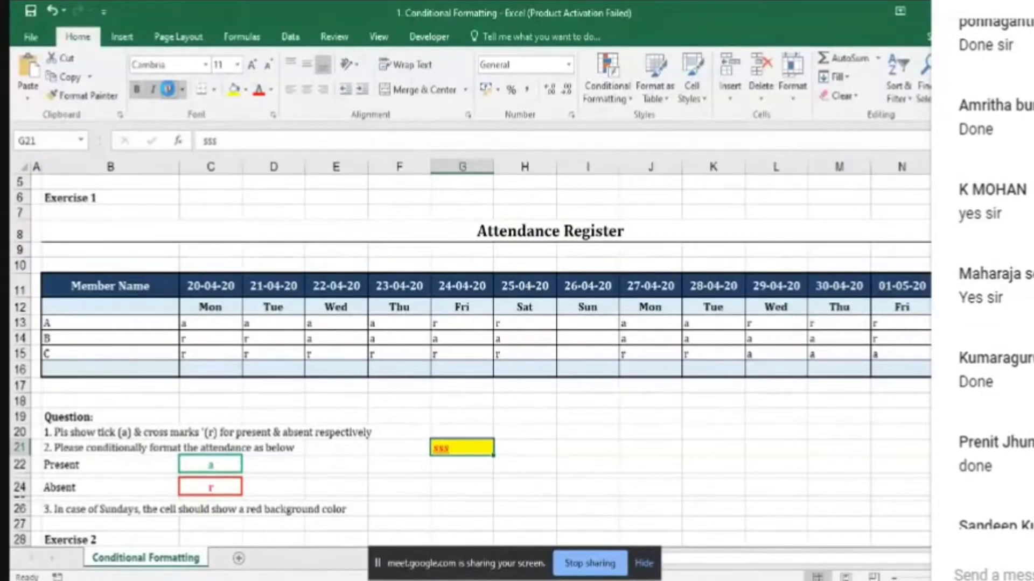
key("ctrl+z")
key("ctrl+z")
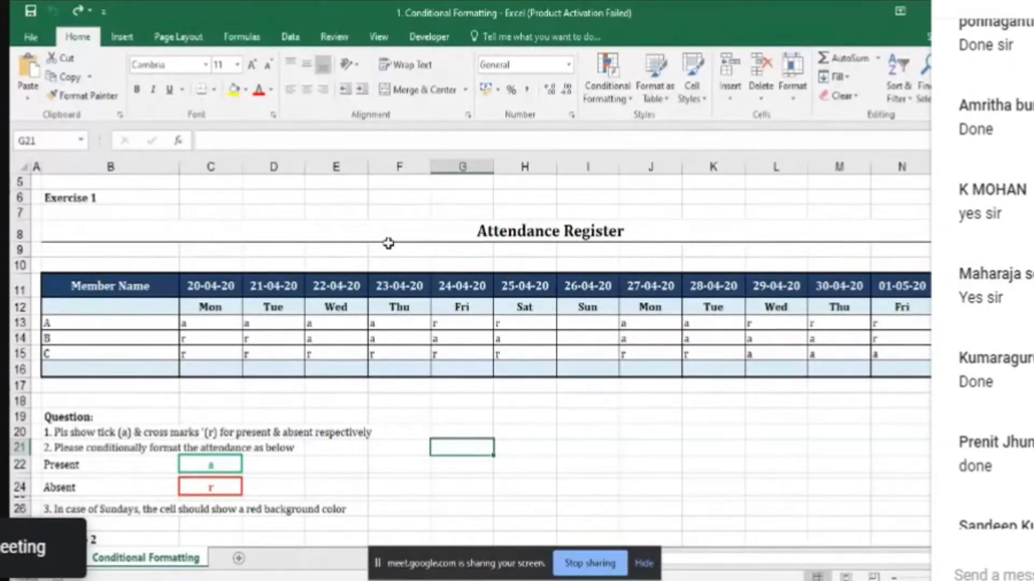
Review the Exercise 1 questions and inspect the weekday formula in cell C12.
left_click(65, 418)
scroll(122, 265, "down", 1)
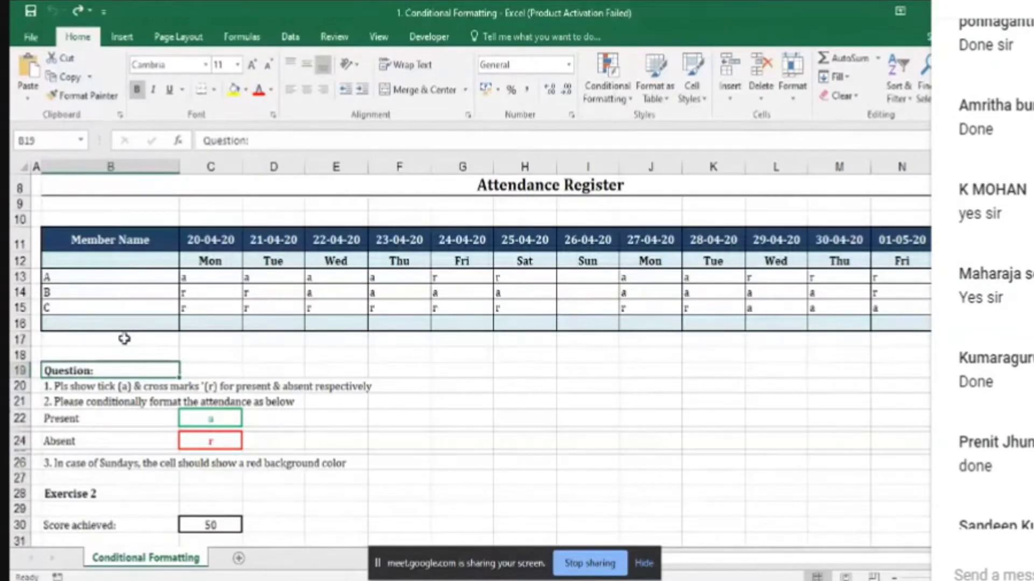
scroll(113, 288, "up", 1)
double_click(212, 304)
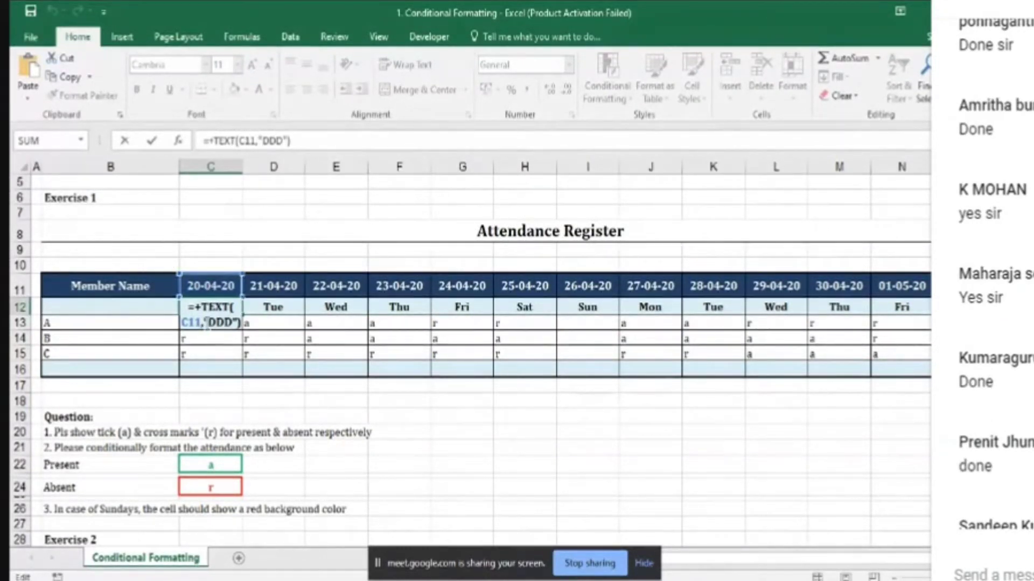
key("Escape")
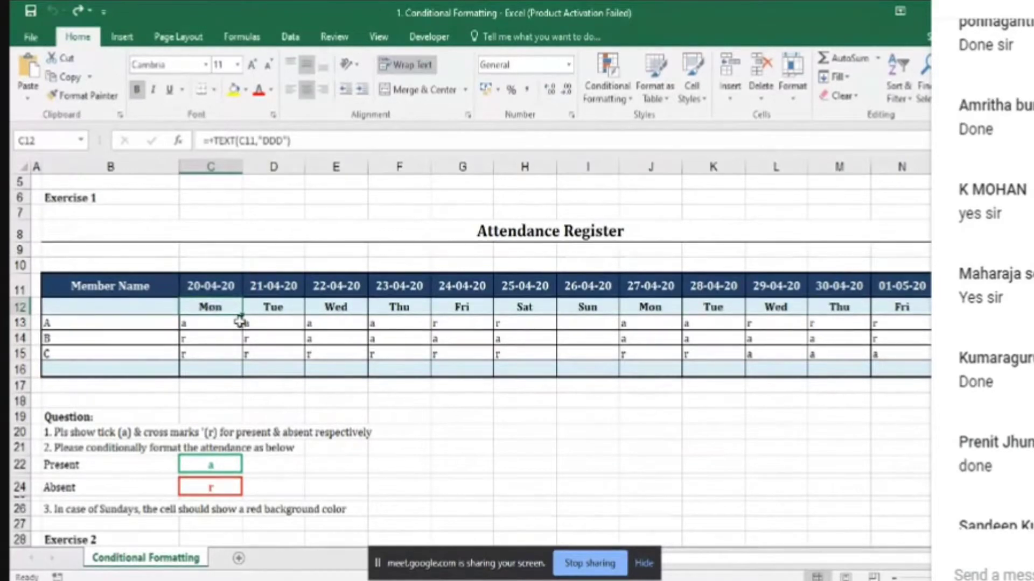
Try the format code "DDDD" in the TEXT formula of cell C12, and undo the change.
double_click(226, 308)
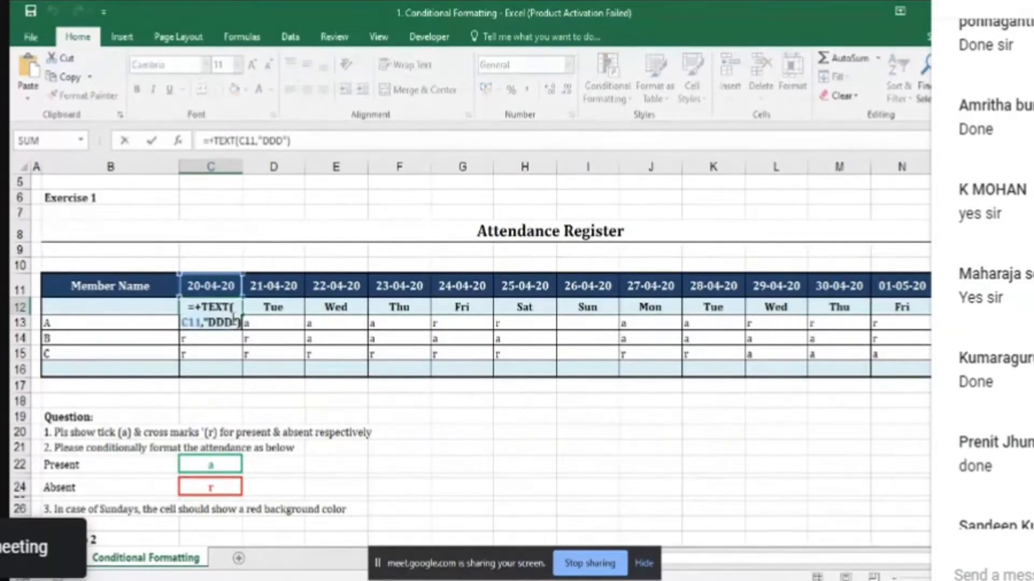
type("D")
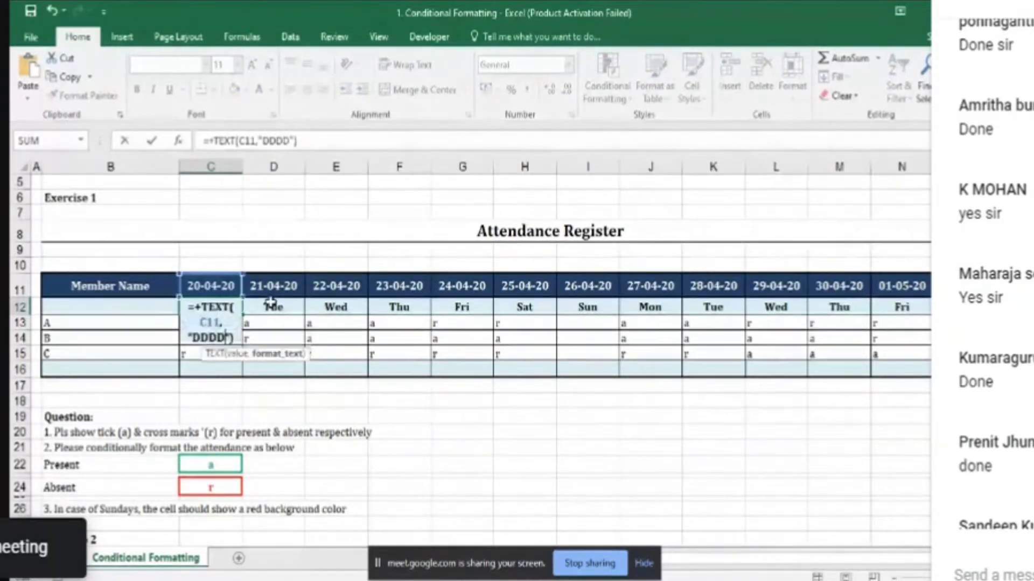
key("Return")
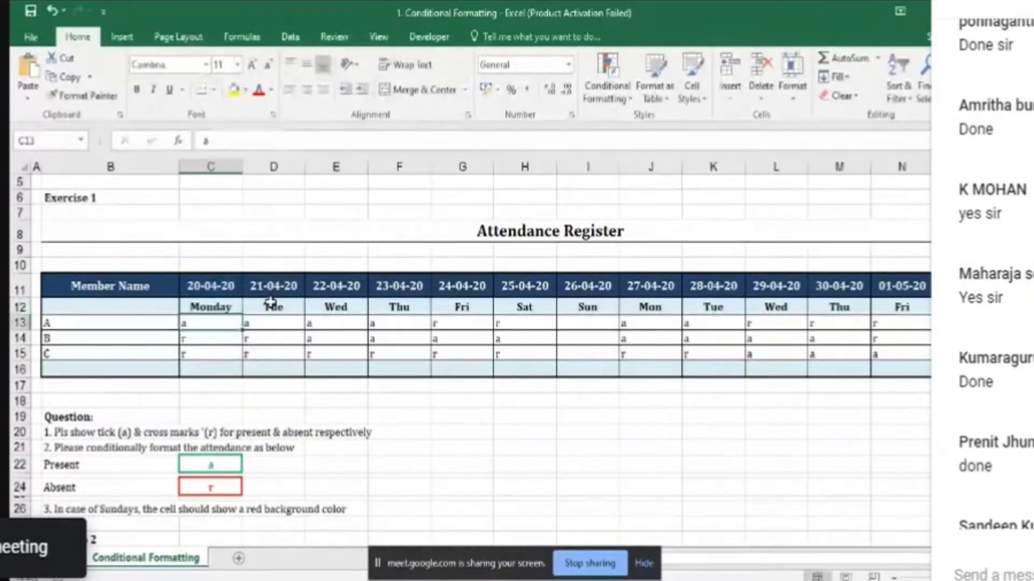
key("ctrl+z")
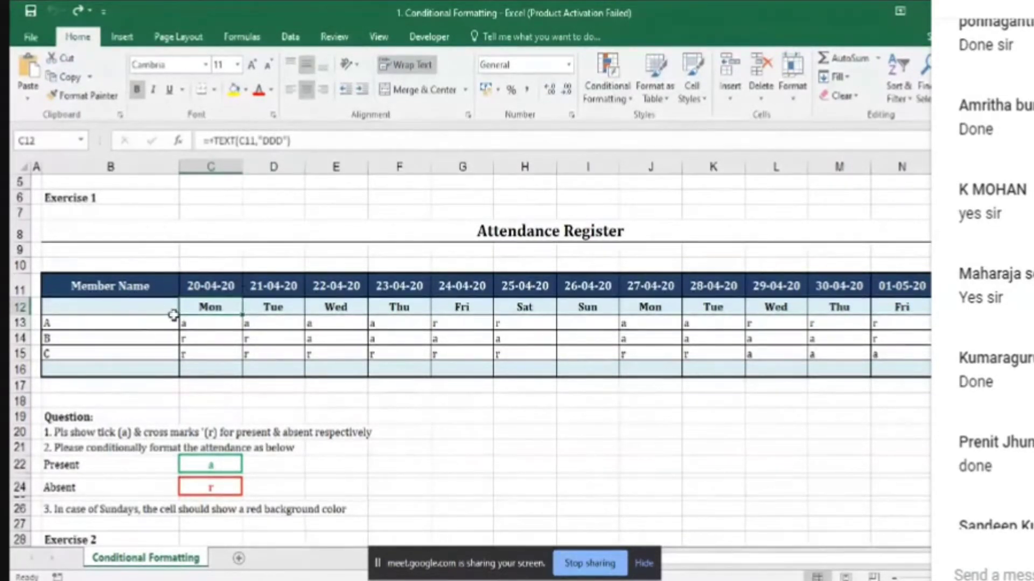
Examine the dates, weekday formulas and attendance marks across the whole Attendance Register.
key("Right")
left_click(226, 286)
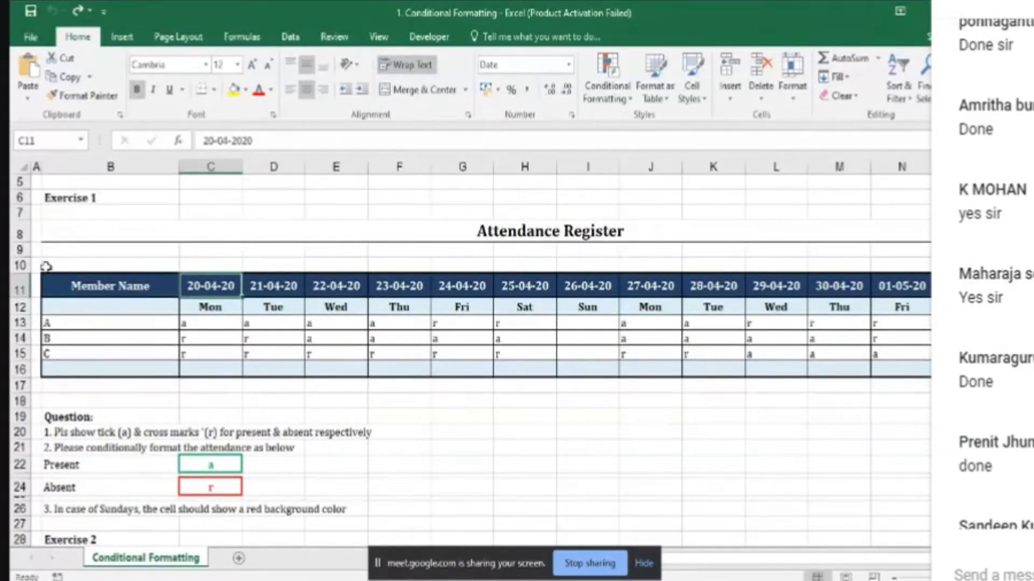
left_click(73, 268)
left_click_drag(221, 293, 703, 294)
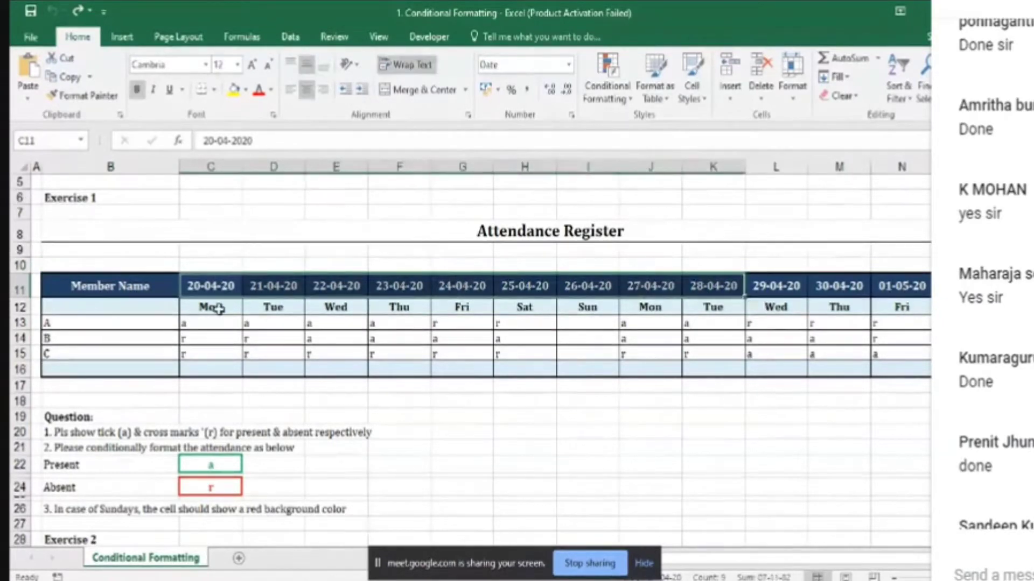
left_click_drag(215, 310, 840, 340)
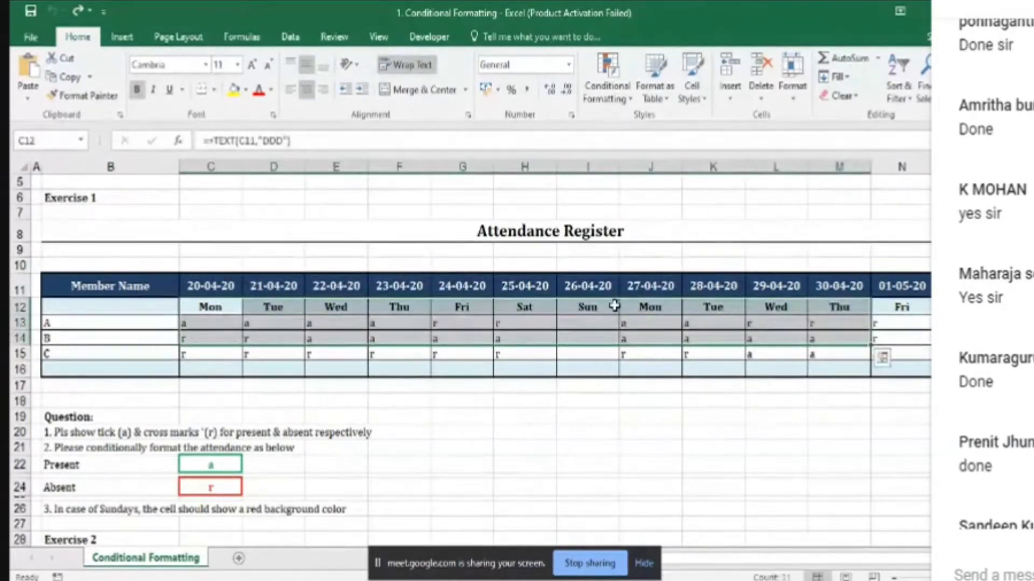
left_click(646, 307)
scroll(775, 315, "right", 2)
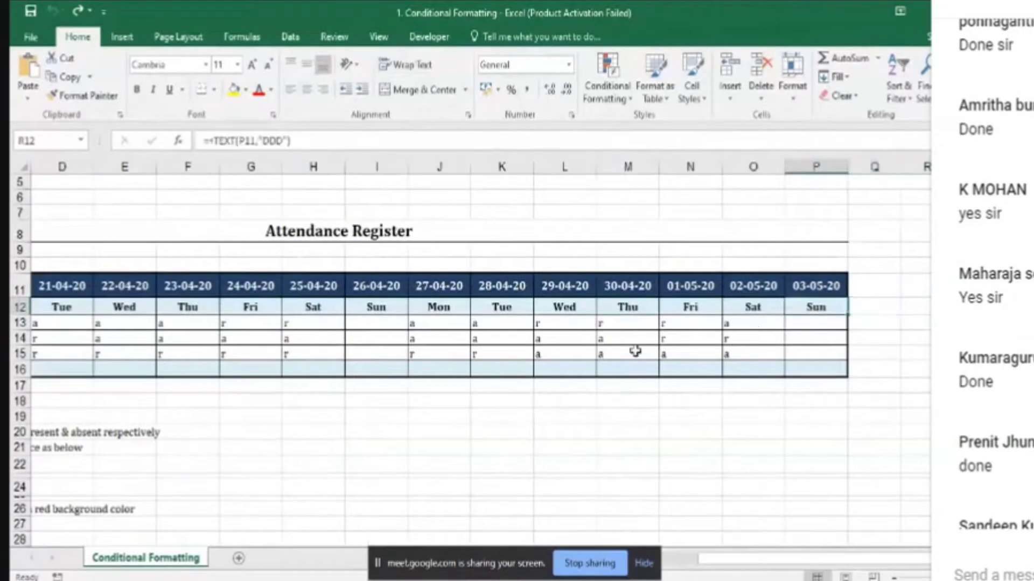
left_click(183, 308)
key("Left")
key("Left")
key("Left")
key("Left")
key("Right")
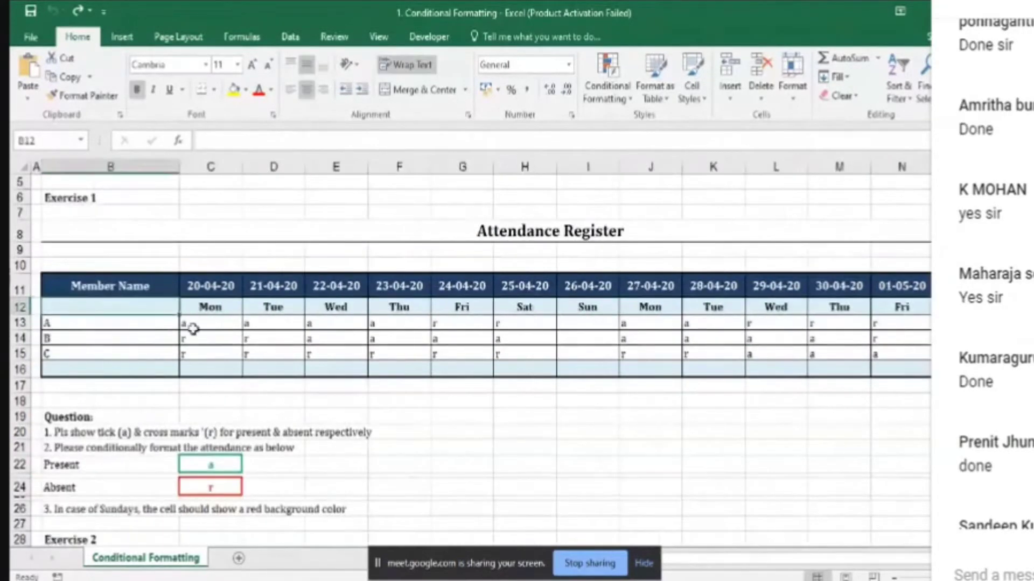
left_click(192, 327)
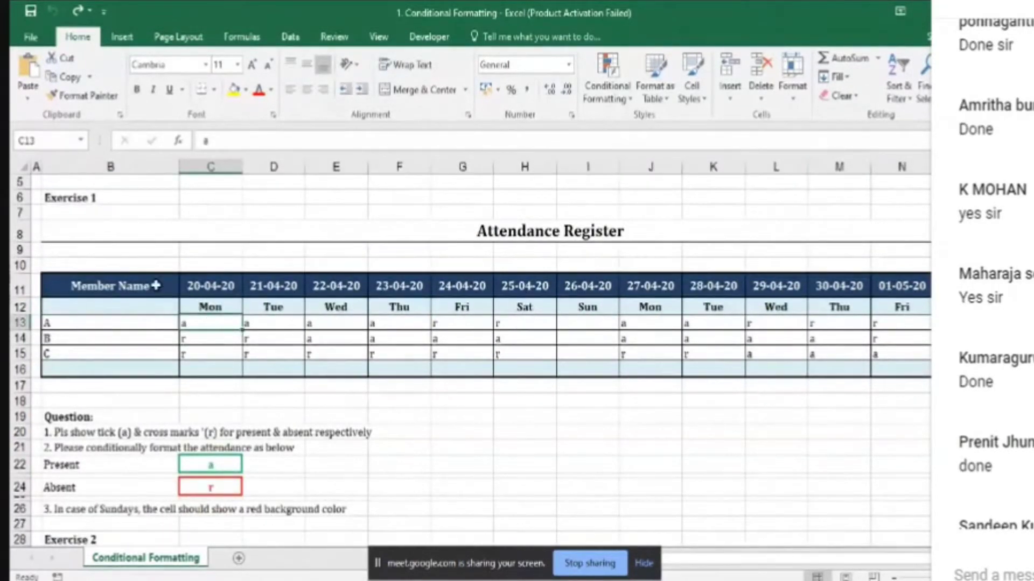
key("Up")
key("Up")
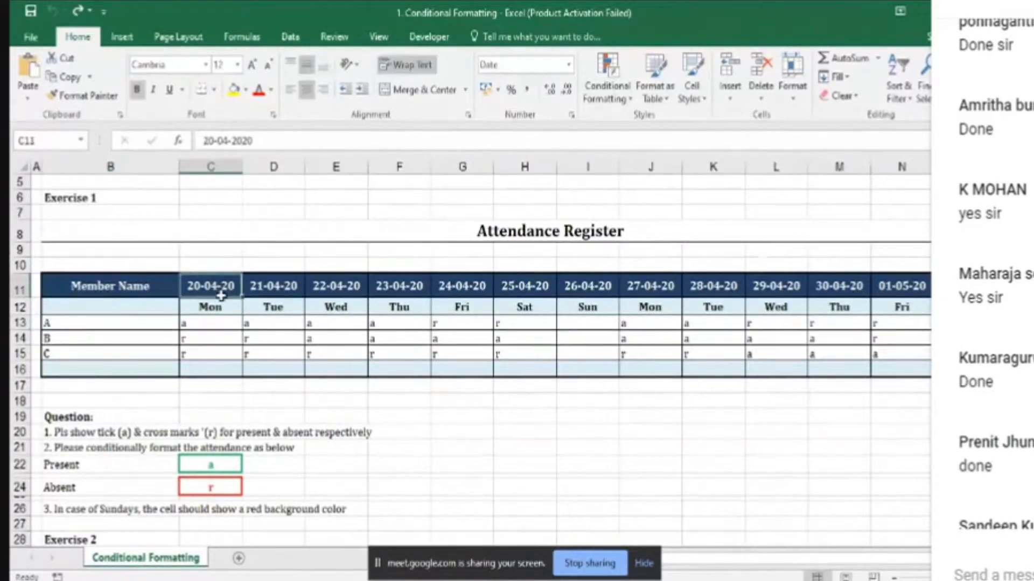
left_click(216, 325)
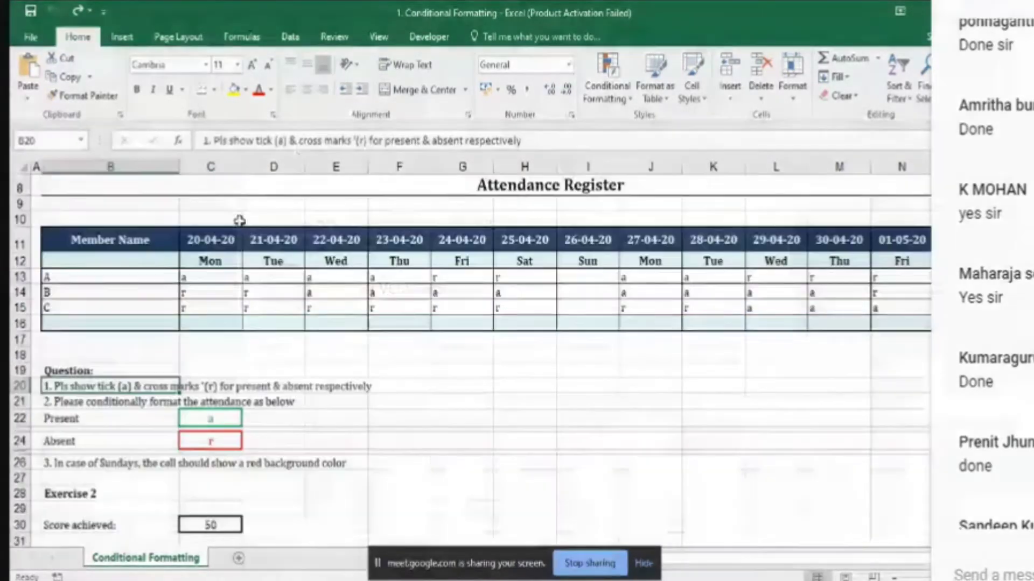
Review question 1, try the Webdings font in cell I21, and undo the font change.
scroll(331, 305, "down", 1)
left_click(148, 386)
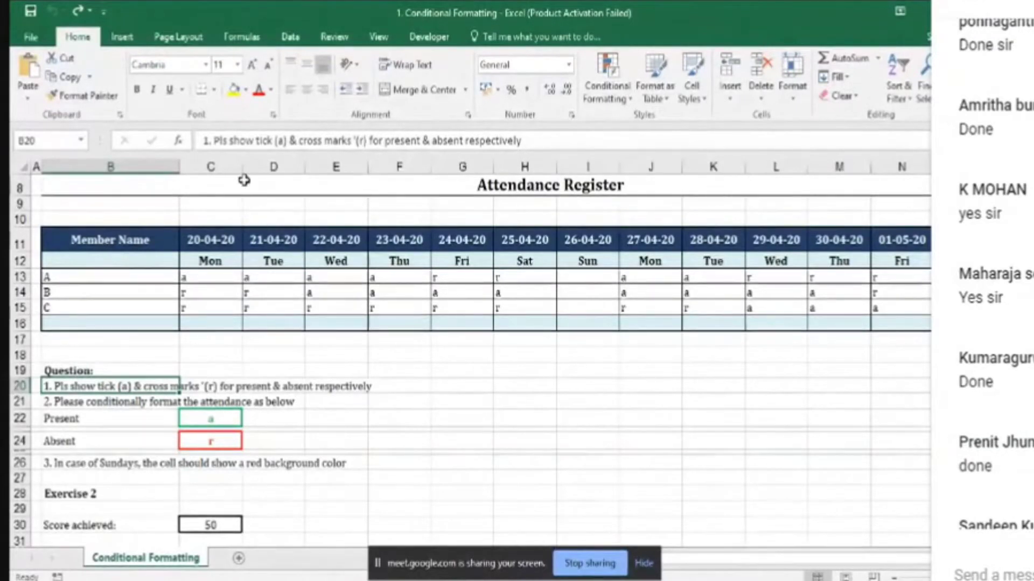
left_click(569, 398)
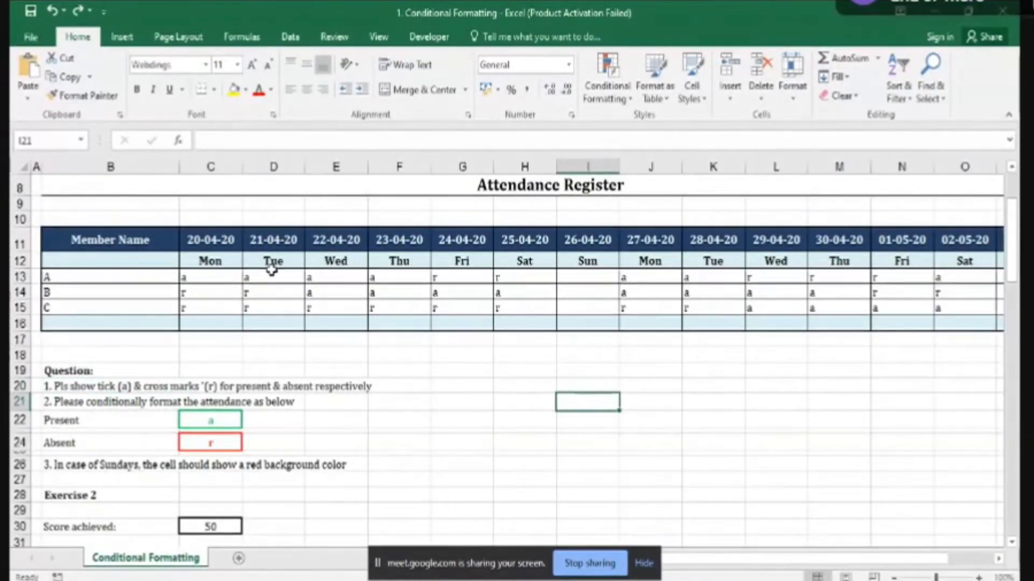
key("ctrl+z")
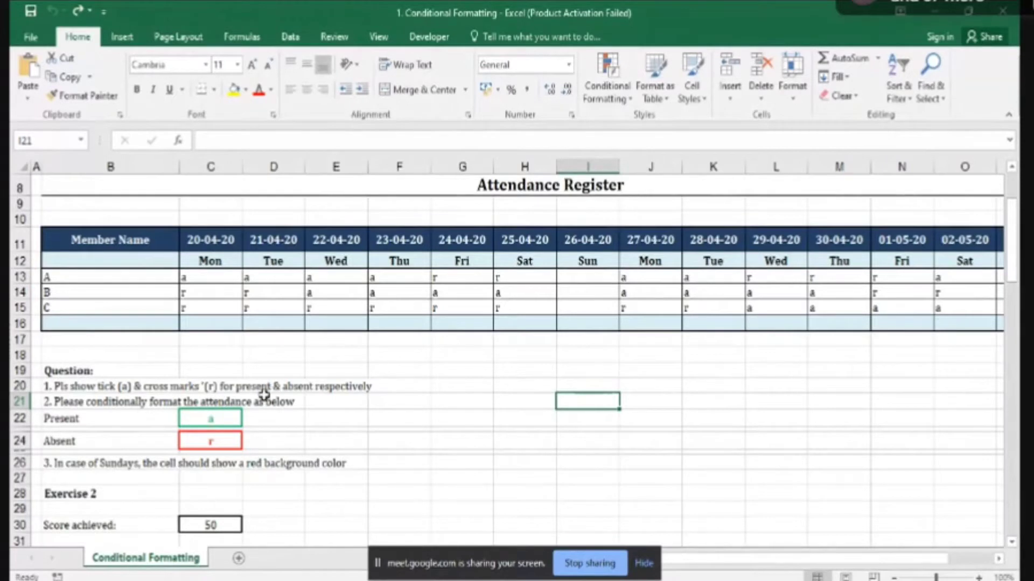
Set the font of the empty cell I18 to Webdings.
left_click(105, 384)
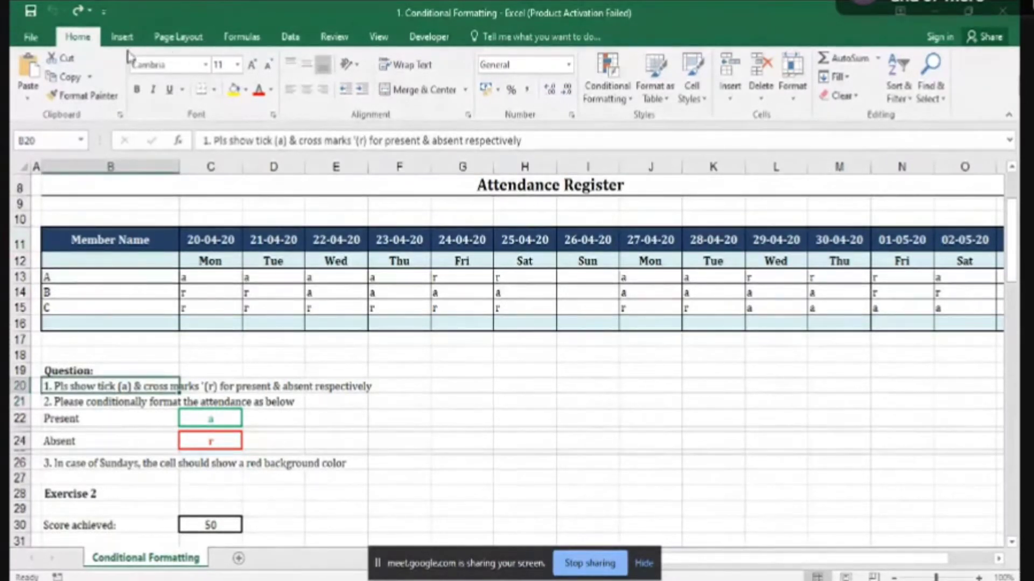
left_click(157, 64)
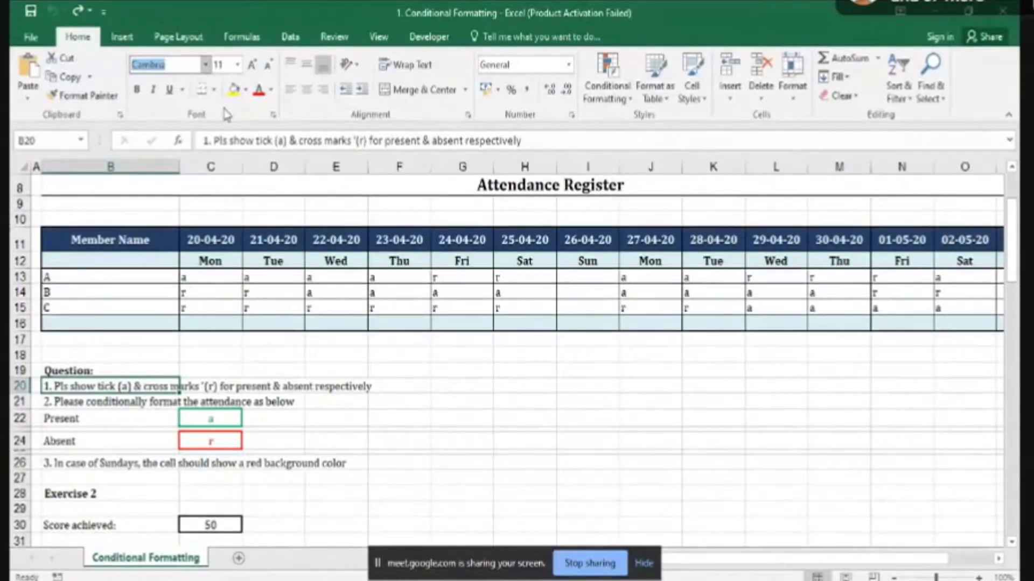
left_click(595, 383)
left_click(594, 350)
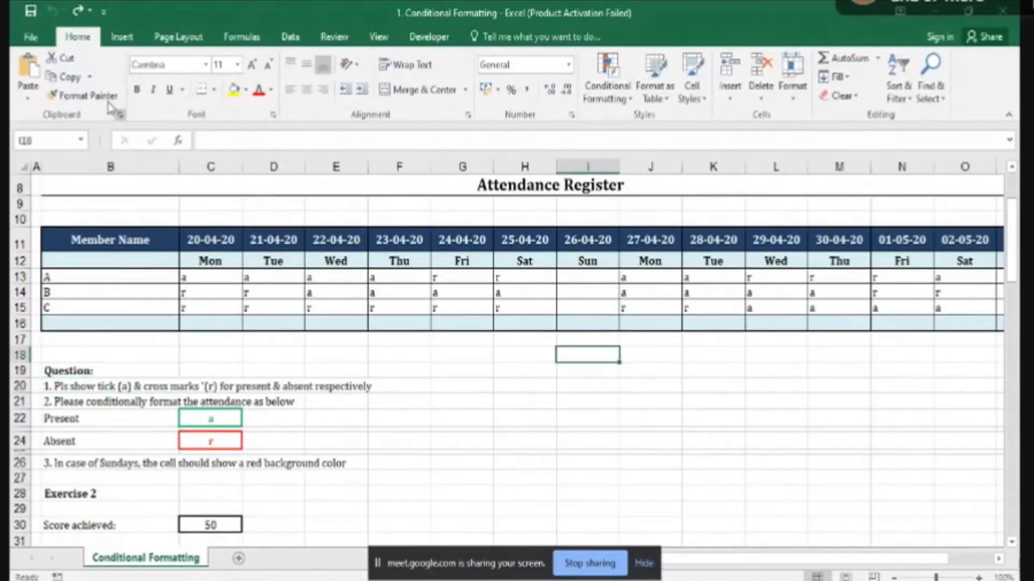
left_click(157, 64)
type("We")
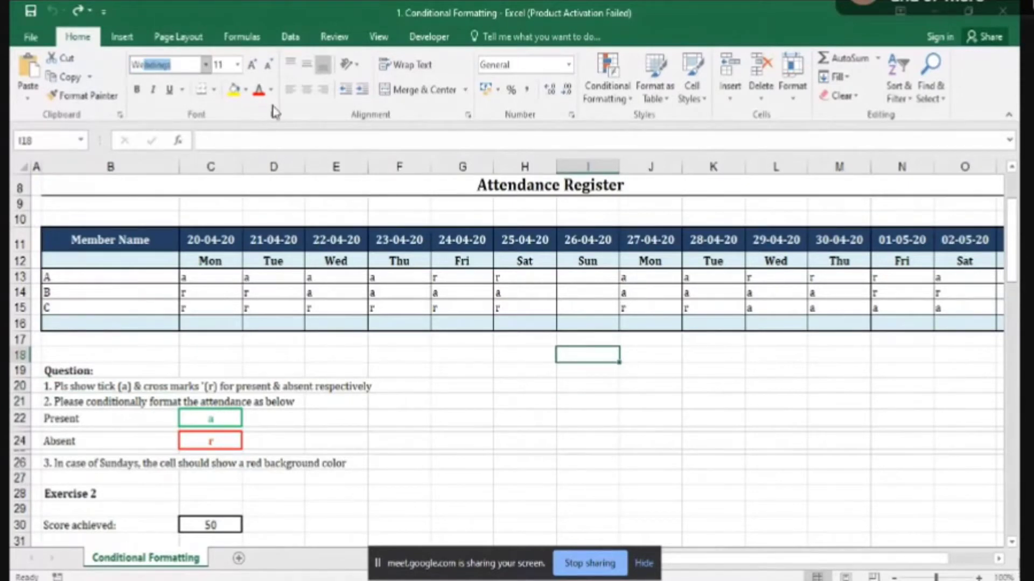
type("bdings")
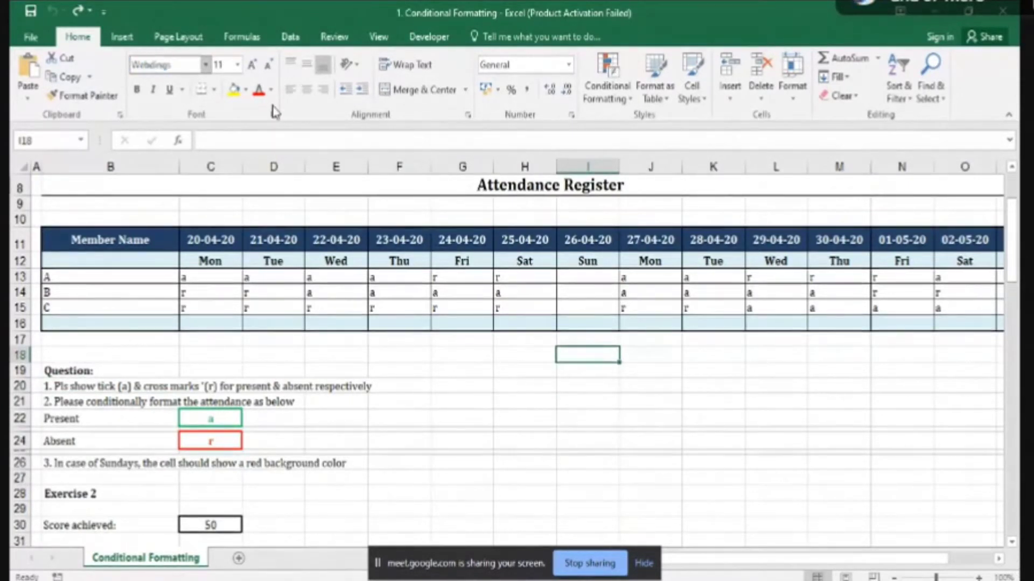
key("Return")
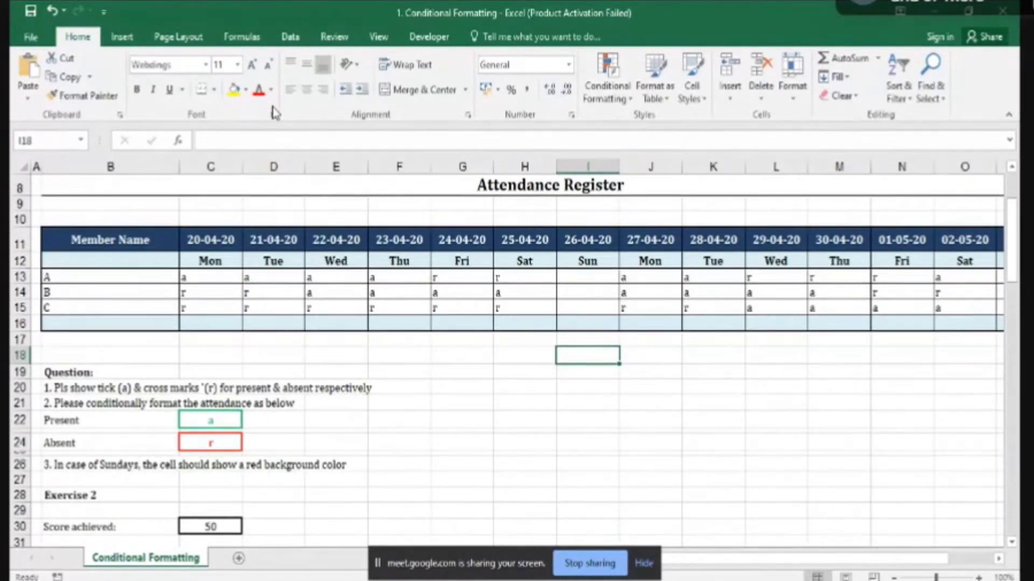
Try the characters "a" and "r" in cell I18 as tick and cross symbols, and erase them.
type("a")
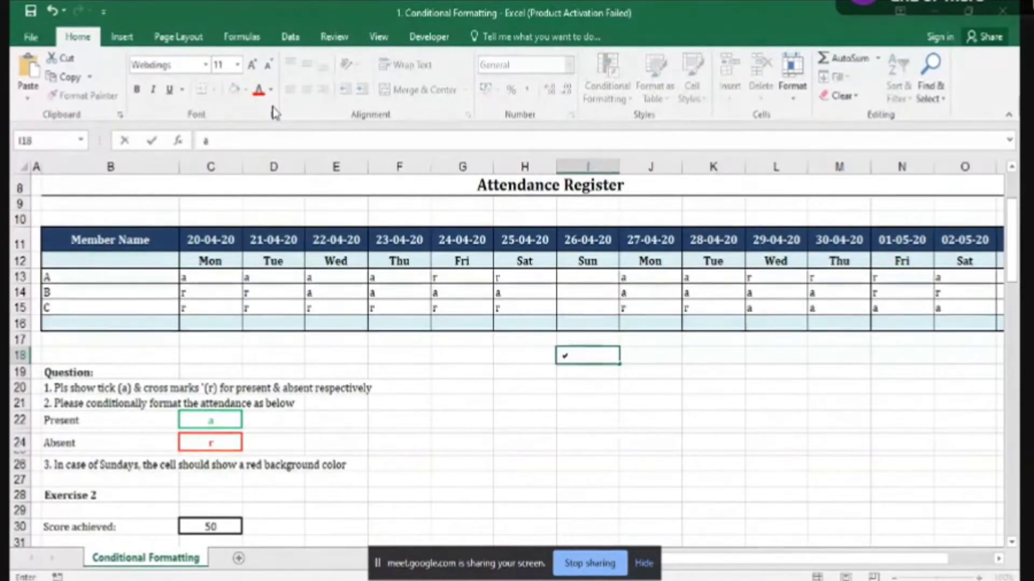
type("r")
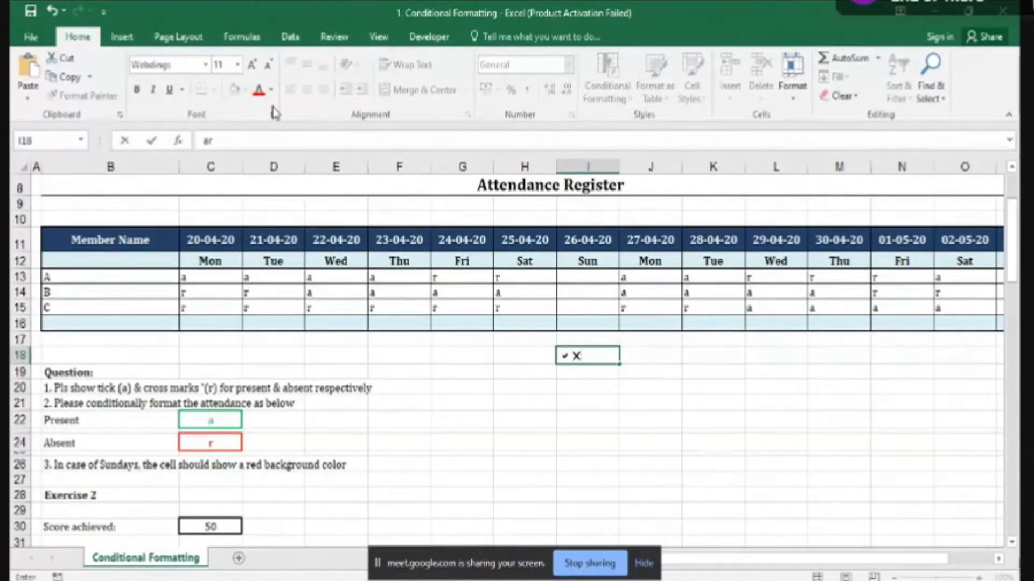
key("BackSpace")
key("BackSpace")
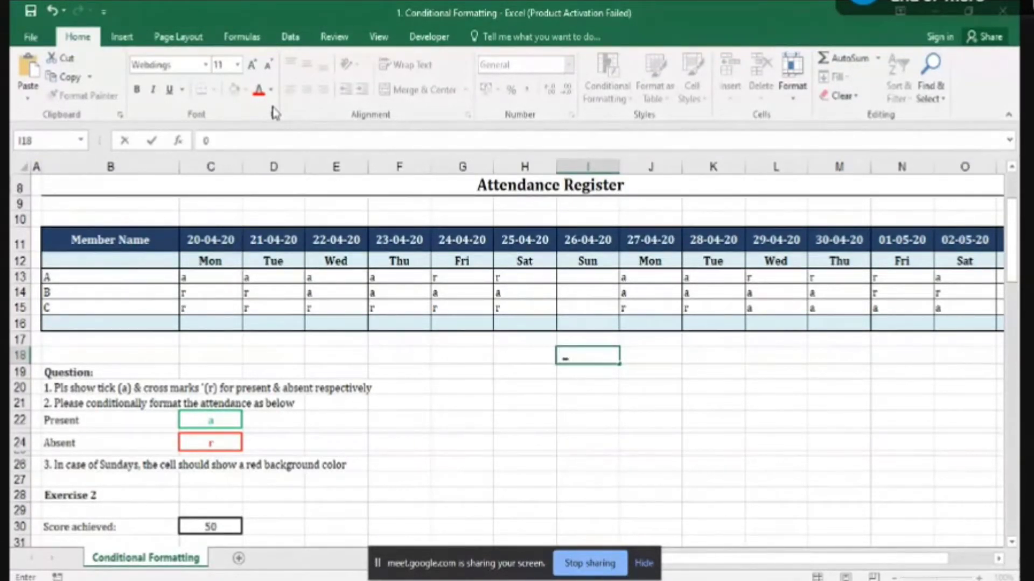
Try the characters "09-=" in the Webdings-formatted cell I18, and discard the entry.
type("09")
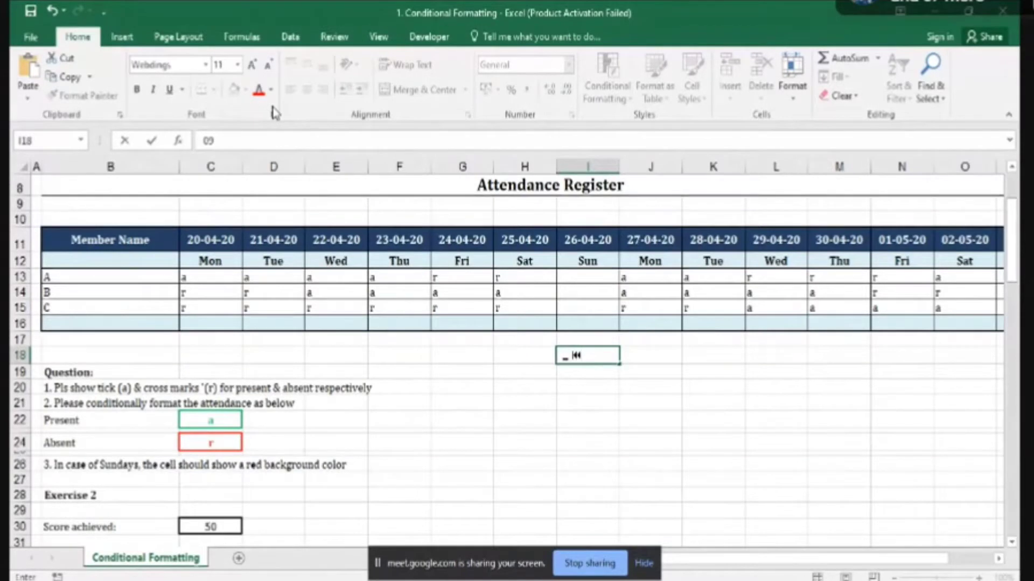
type("-")
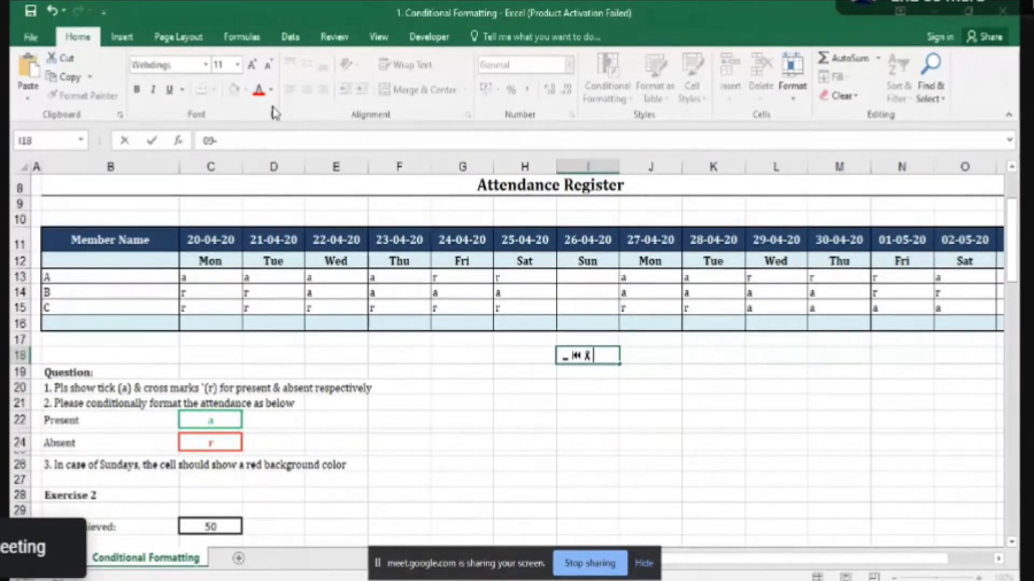
type("=")
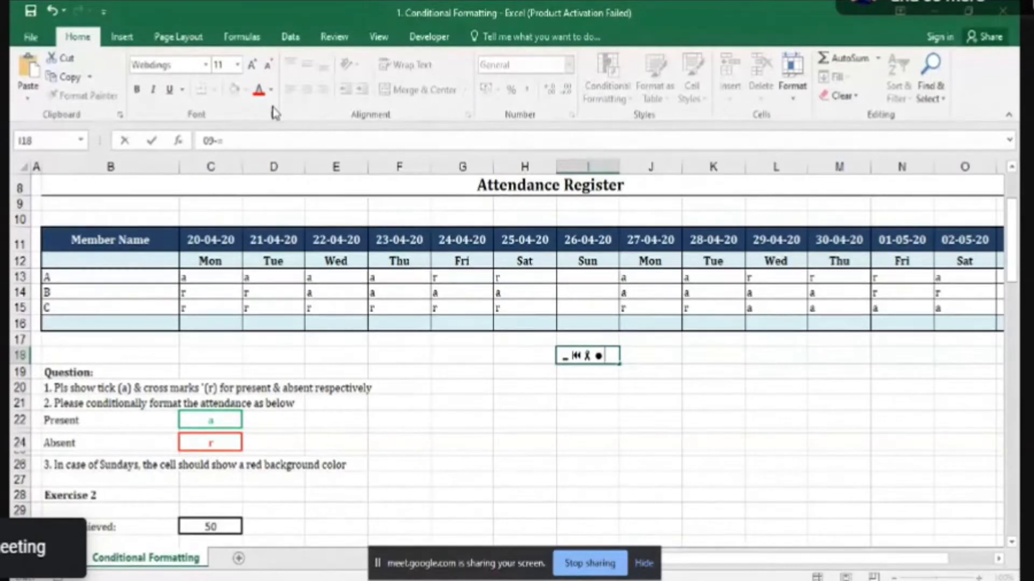
key("Escape")
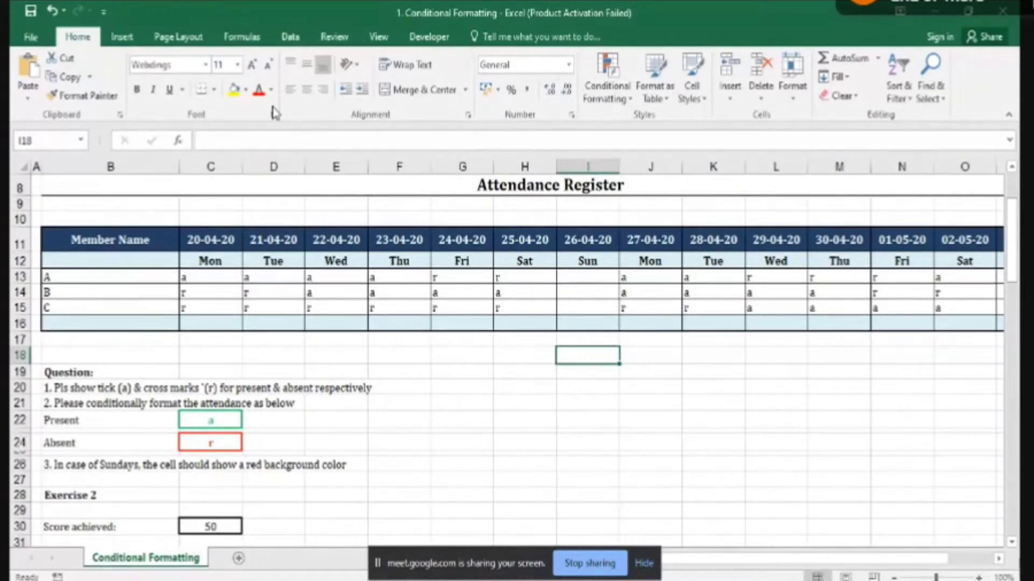
Compare the letters "a" and "r" in cell I18 with and without the Webdings font, and undo the font change.
key("ctrl+z")
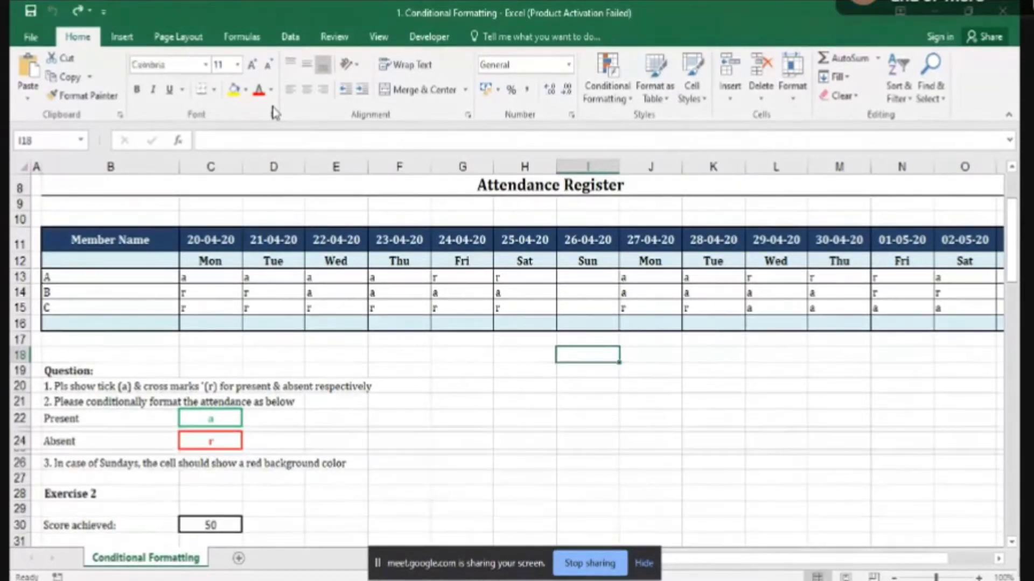
type("a")
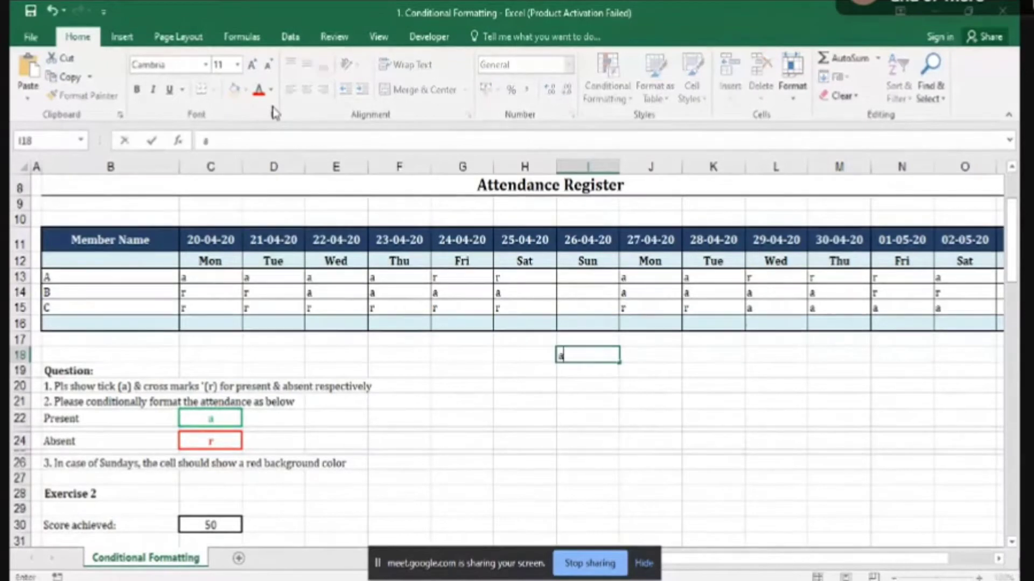
key("Escape")
key("ctrl+y")
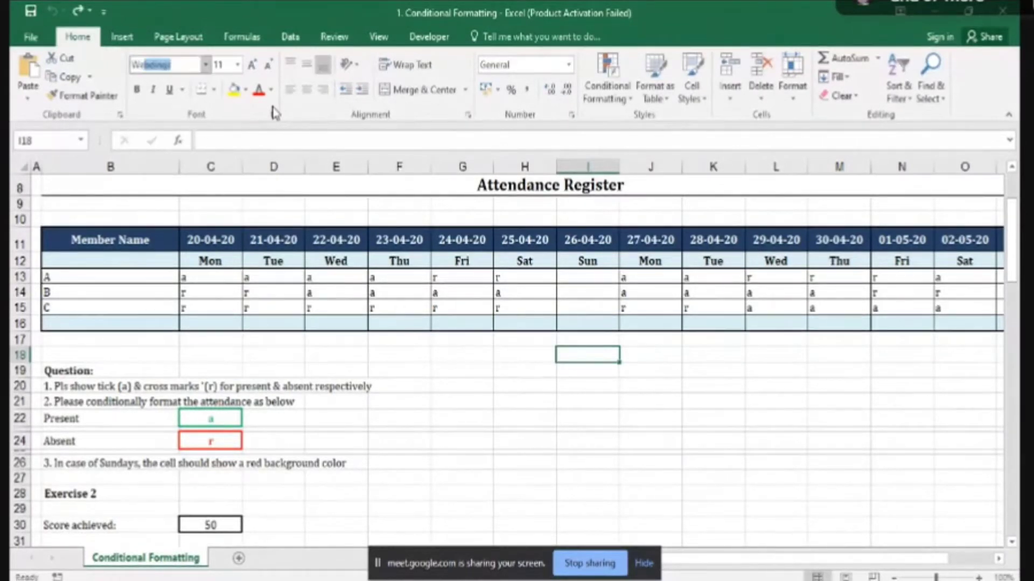
type("a")
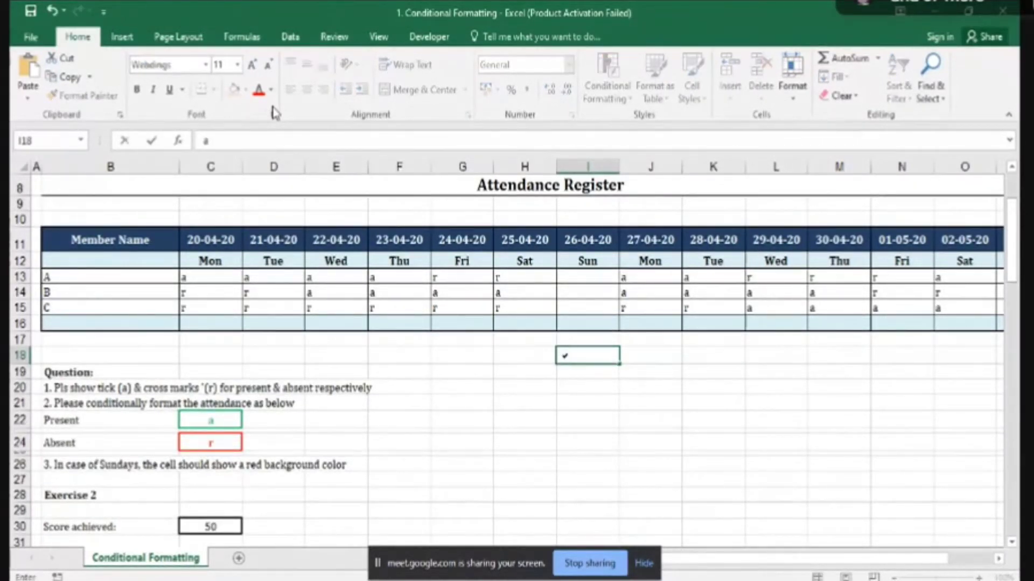
type("r")
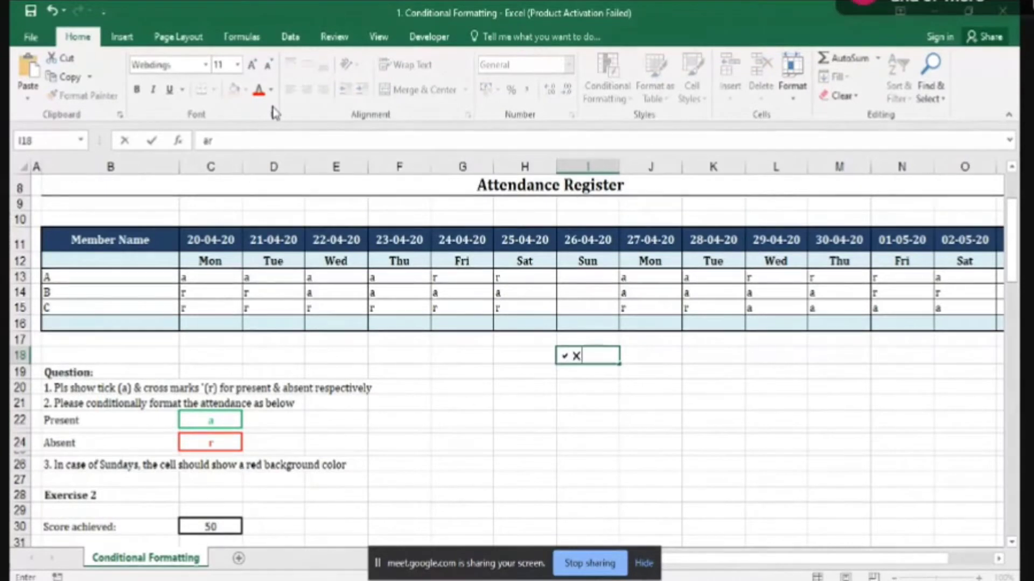
key("Escape")
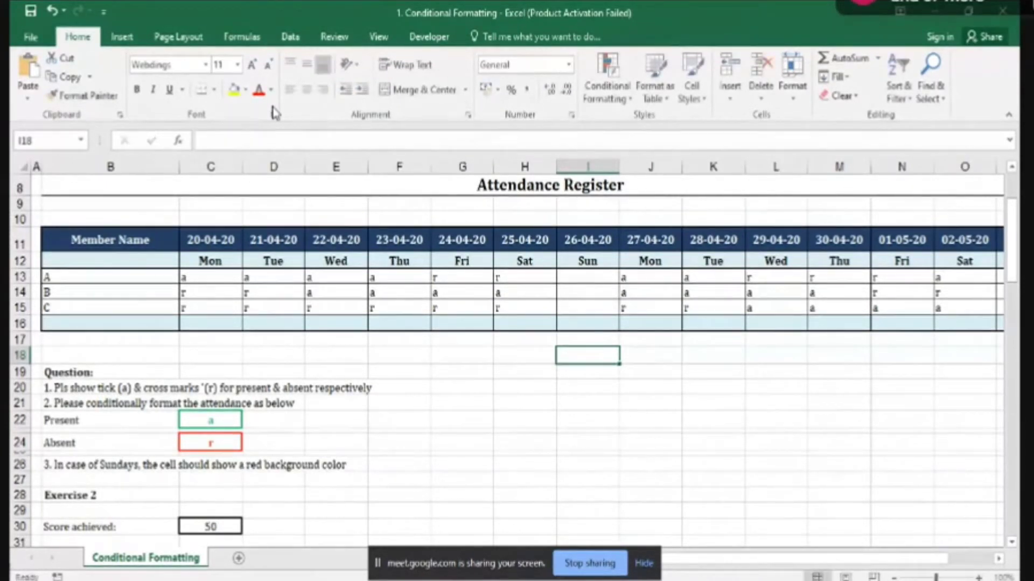
key("ctrl+z")
key("ctrl+z")
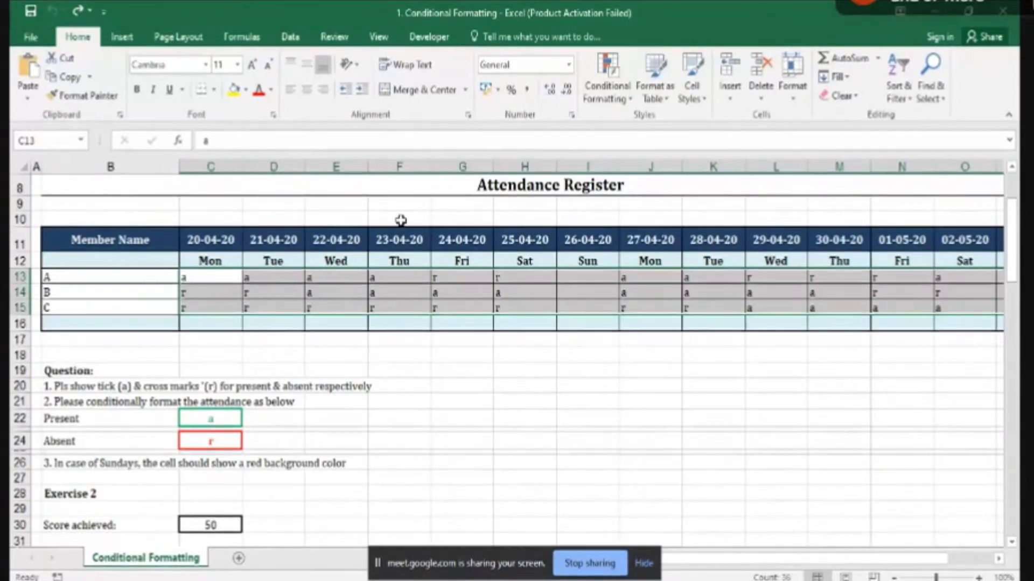
Set the font of the attendance marks in C13:P15 to Webdings.
left_click(163, 64)
type("Webdings")
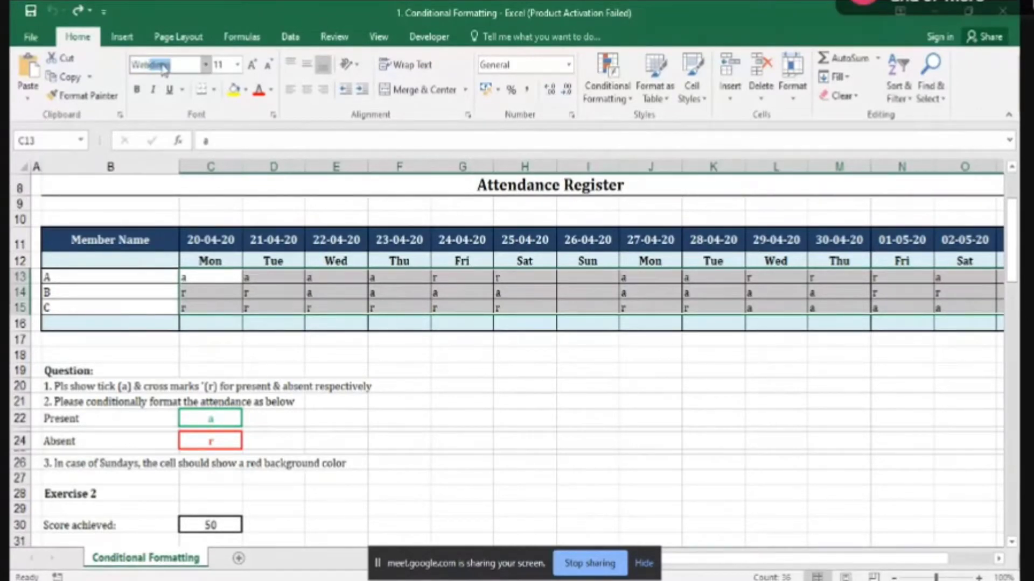
key("Return")
Examine the tick and cross marks in member A's row and the Sunday column of the Attendance Register.
left_click(205, 277)
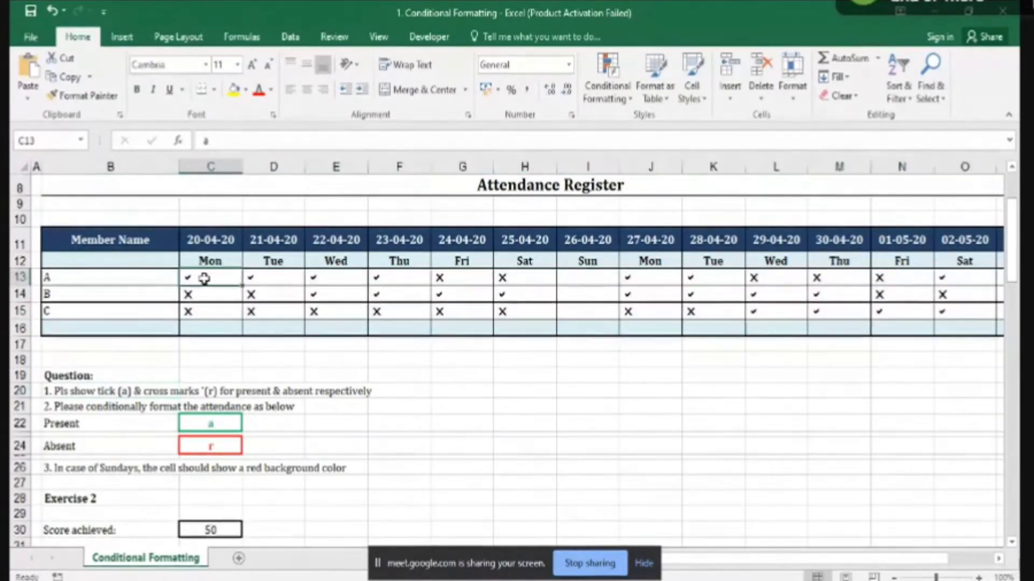
left_click(210, 258)
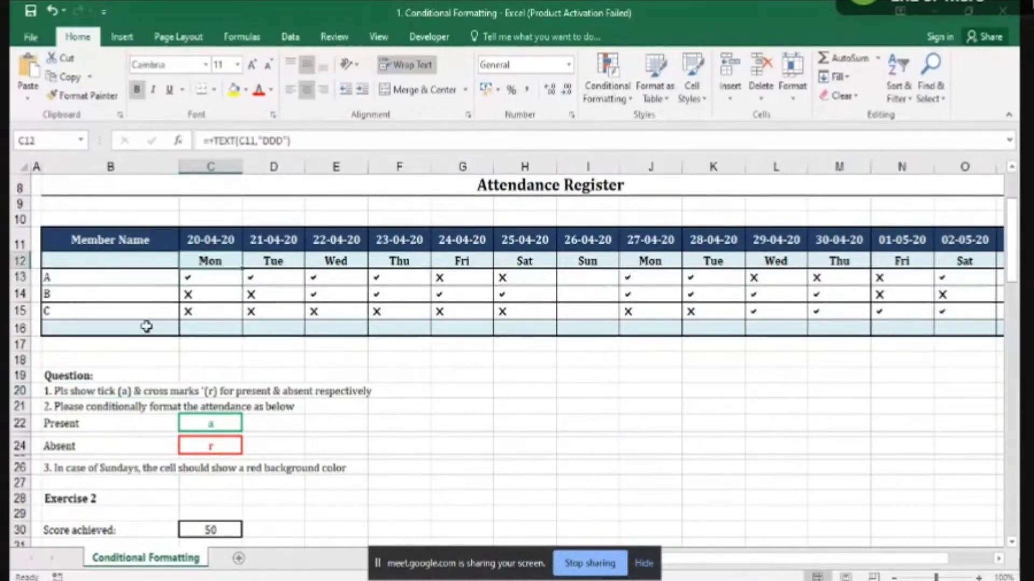
left_click(252, 278)
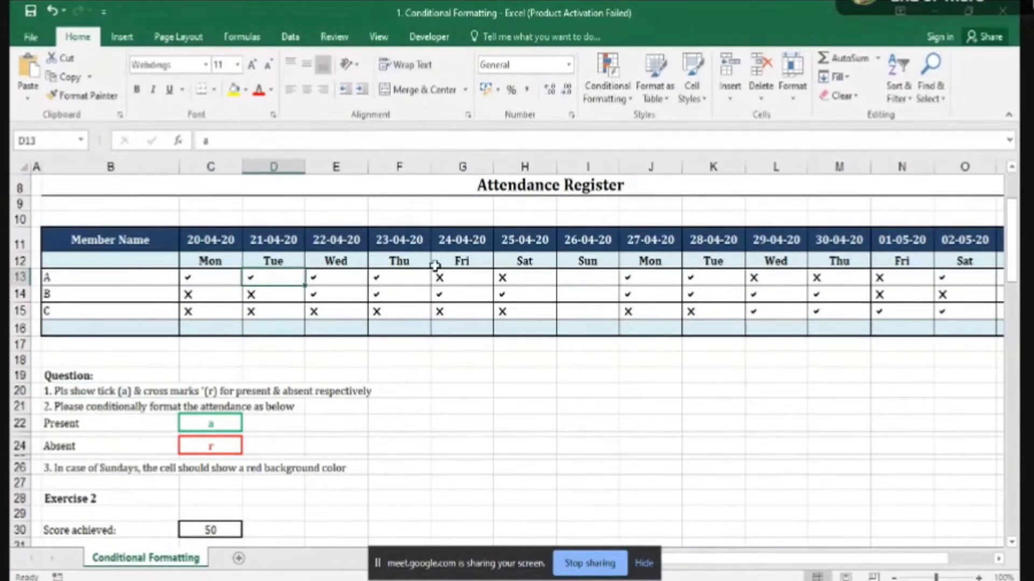
left_click_drag(461, 277, 512, 279)
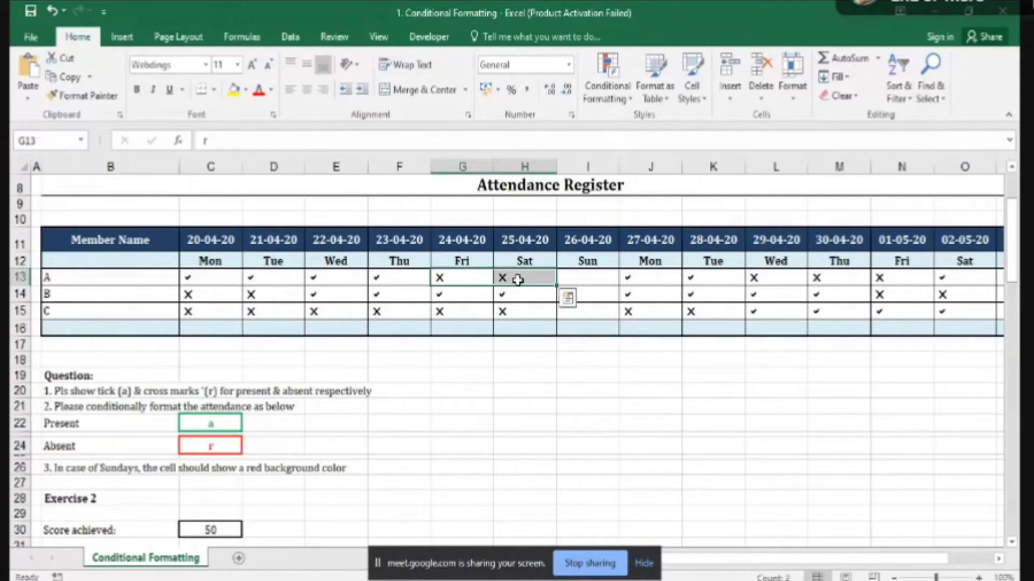
left_click_drag(588, 261, 605, 337)
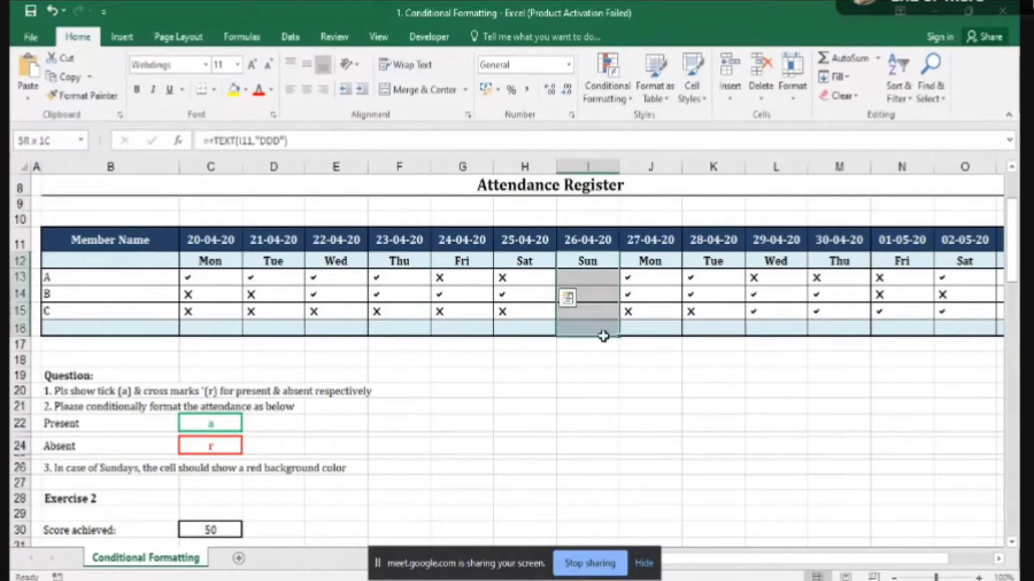
left_click(652, 281)
left_click(723, 278)
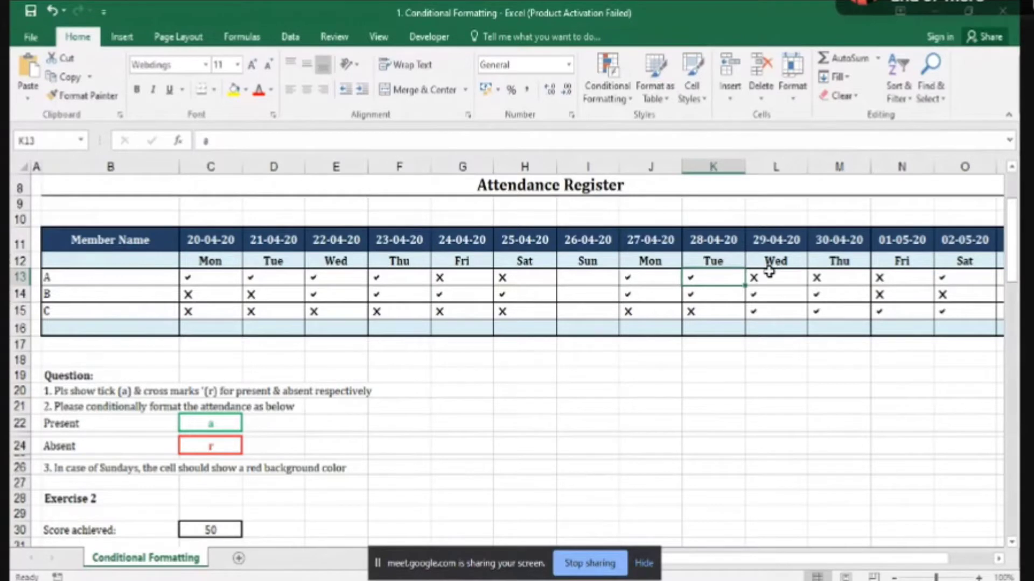
left_click(887, 275)
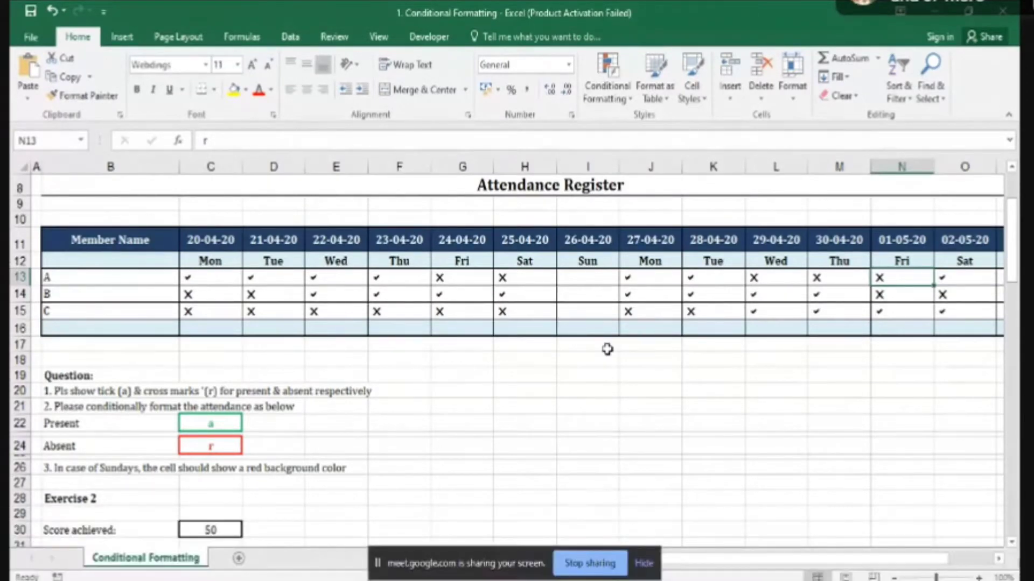
Center the attendance marks in C13:P15 horizontally.
left_click_drag(210, 277, 887, 309)
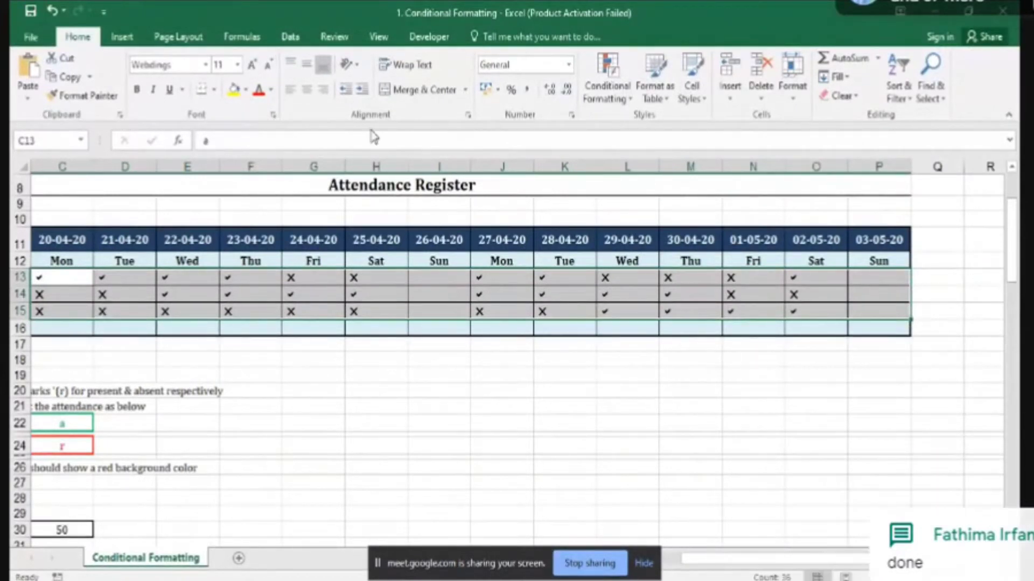
left_click(305, 90)
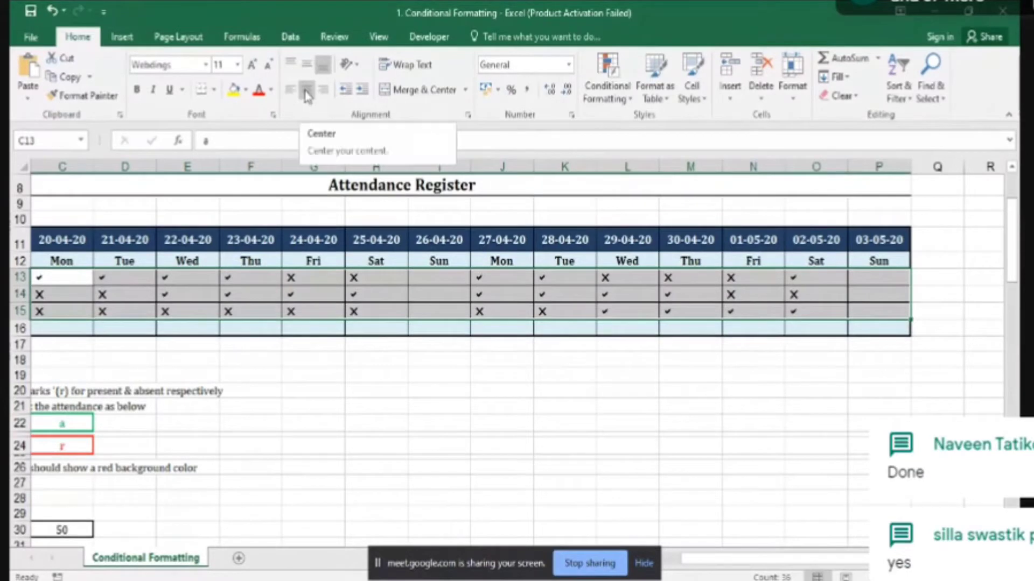
left_click(307, 96)
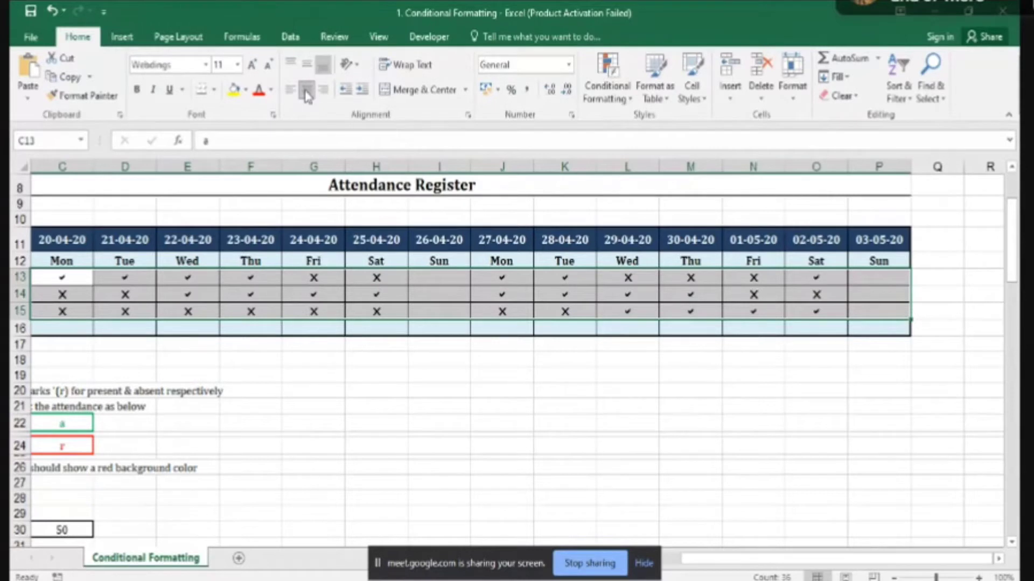
key("ctrl+c")
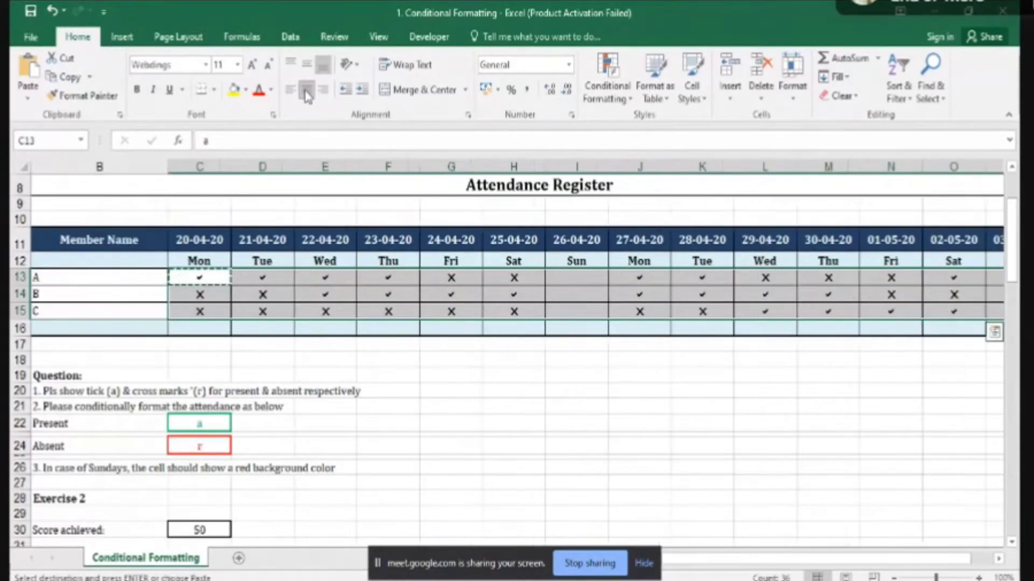
key("Escape")
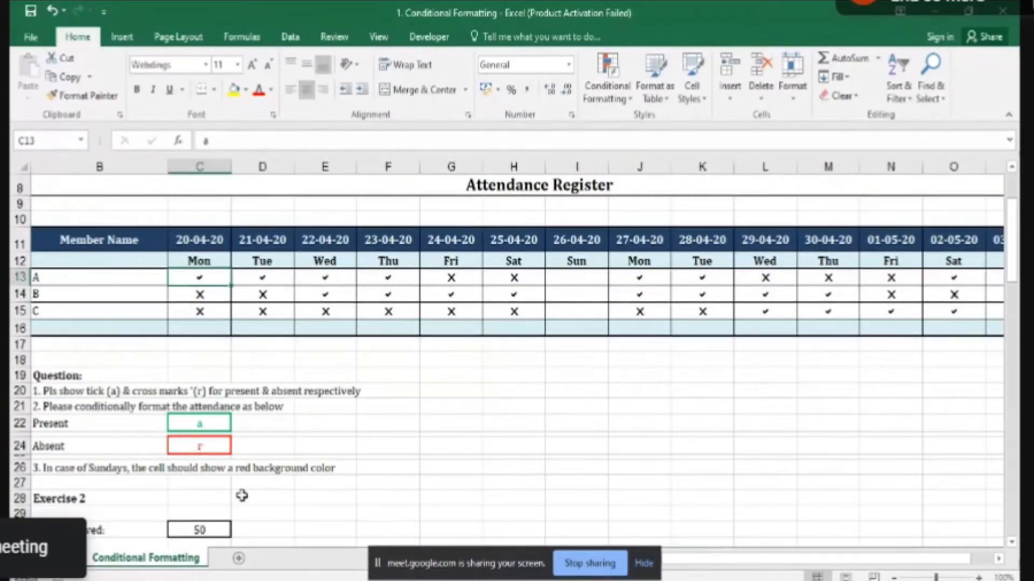
Review question 2 and the sample formats given for Present and Absent below it.
left_click(78, 404)
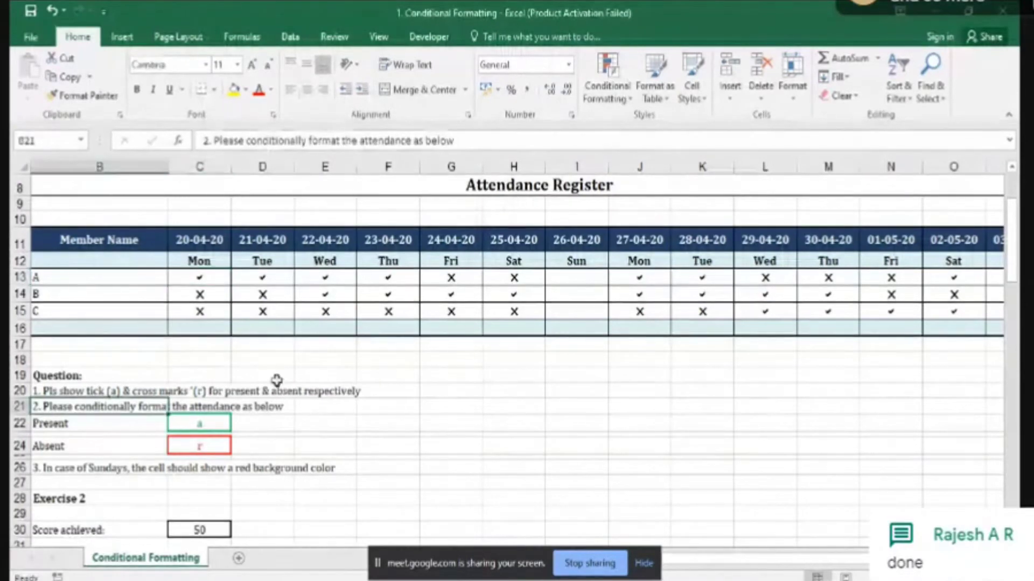
scroll(134, 371, "down", 1)
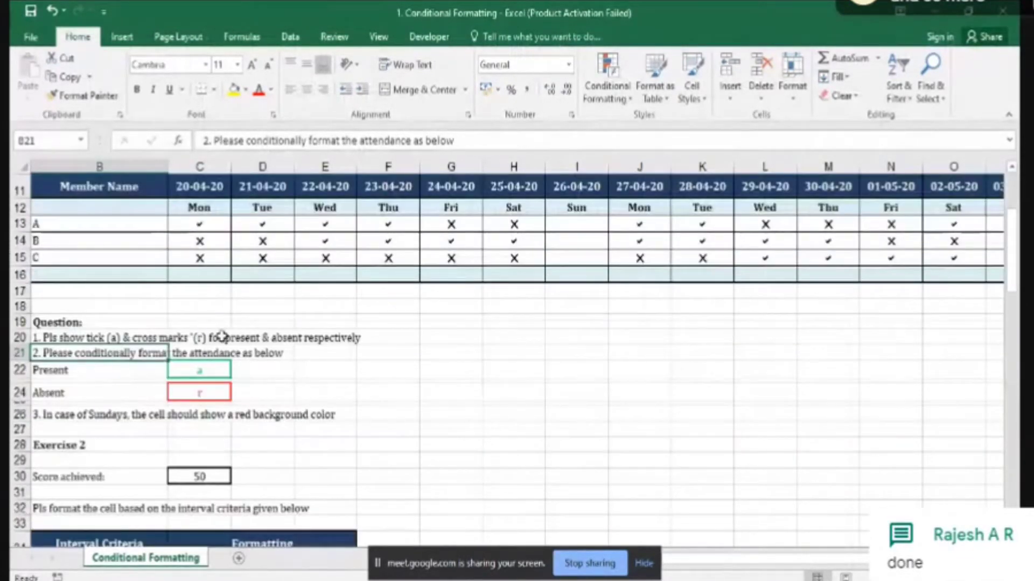
left_click(110, 377)
left_click(209, 376)
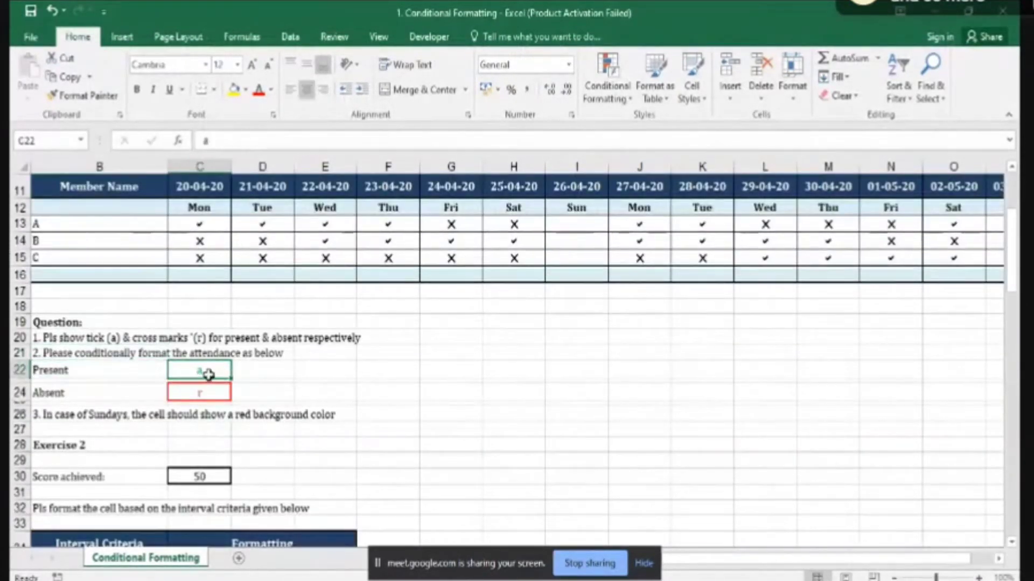
left_click(68, 369)
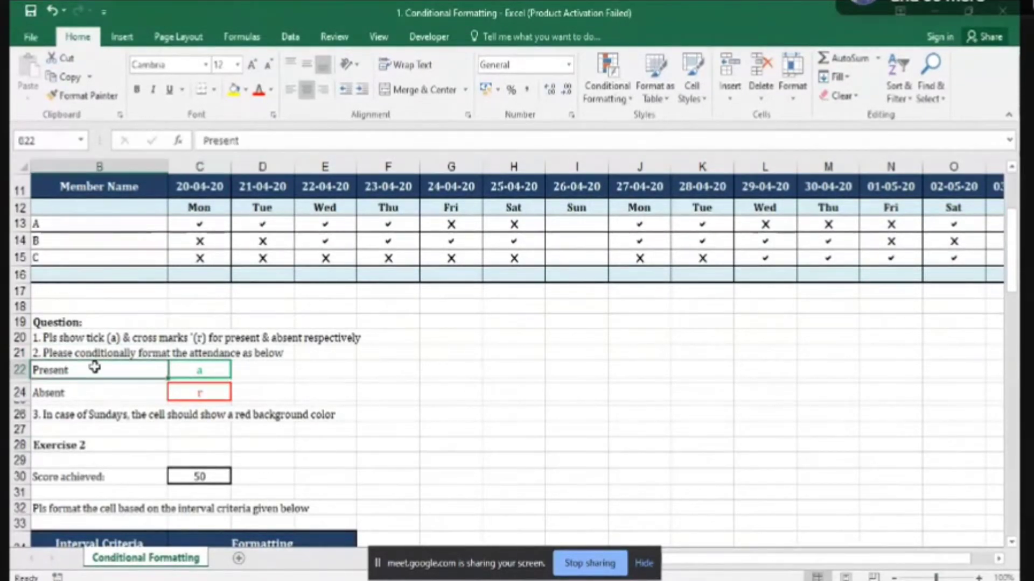
left_click_drag(76, 369, 10, 370)
left_click(237, 369)
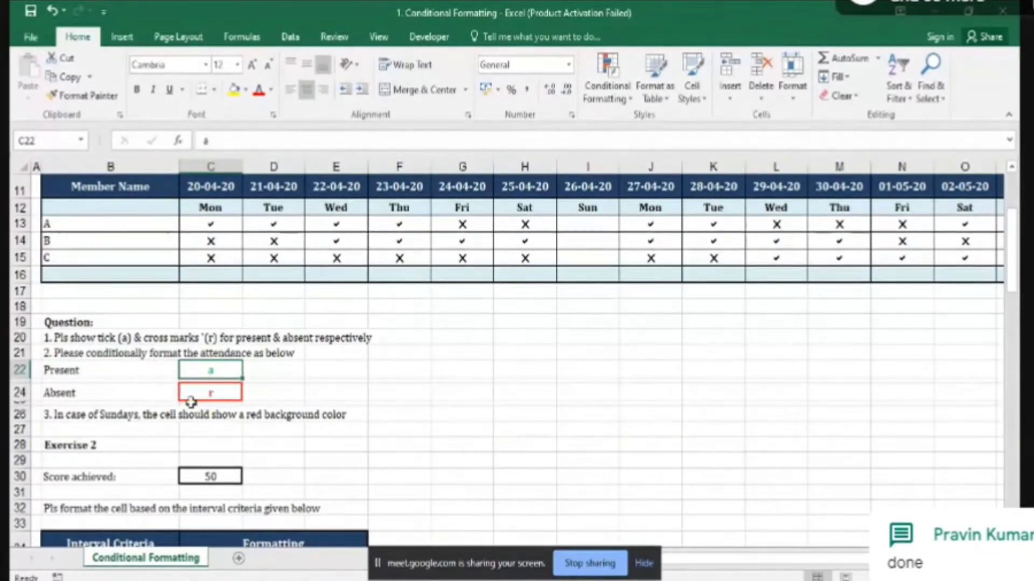
left_click(436, 381)
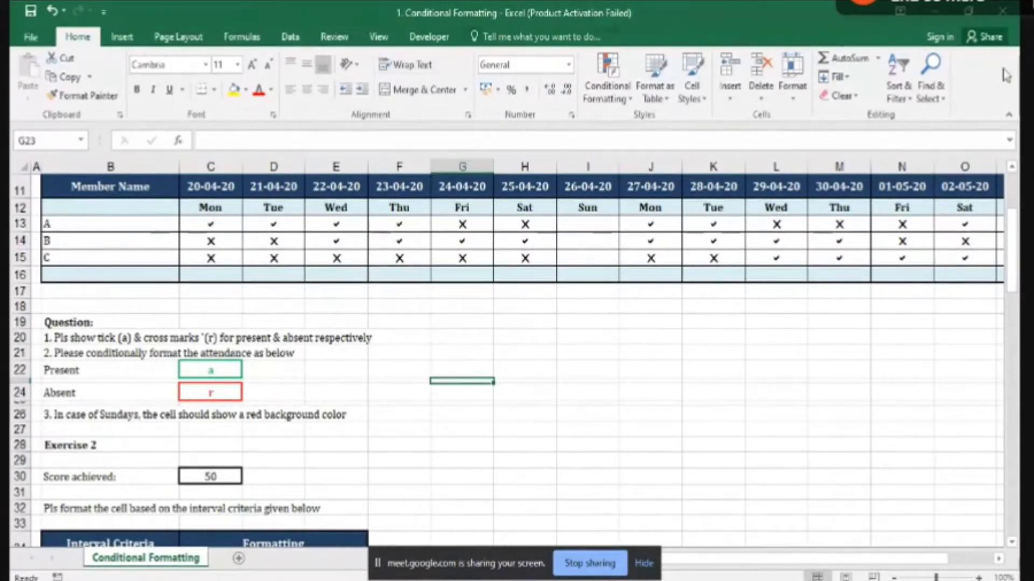
scroll(661, 257, "up", 1)
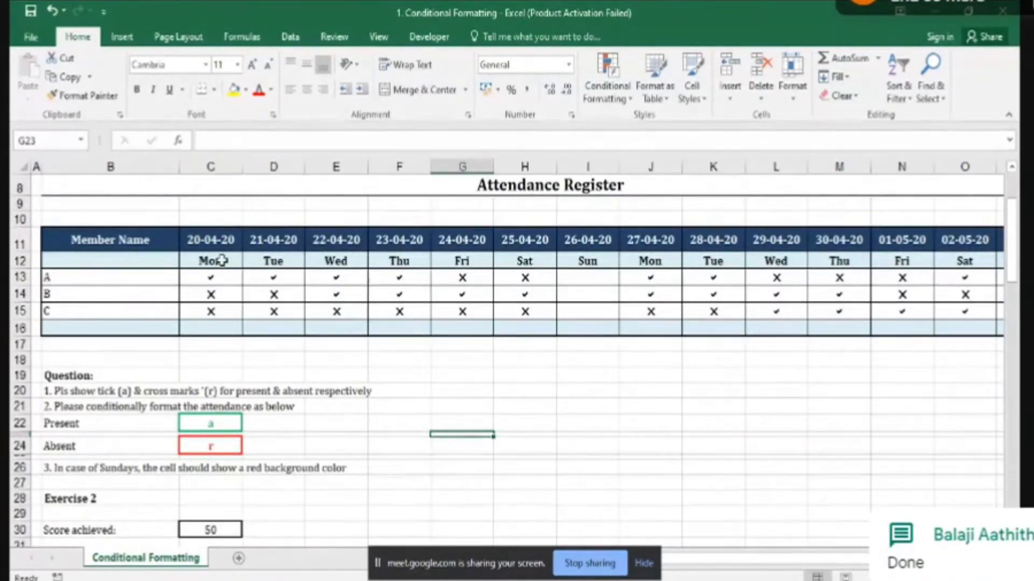
left_click(223, 276)
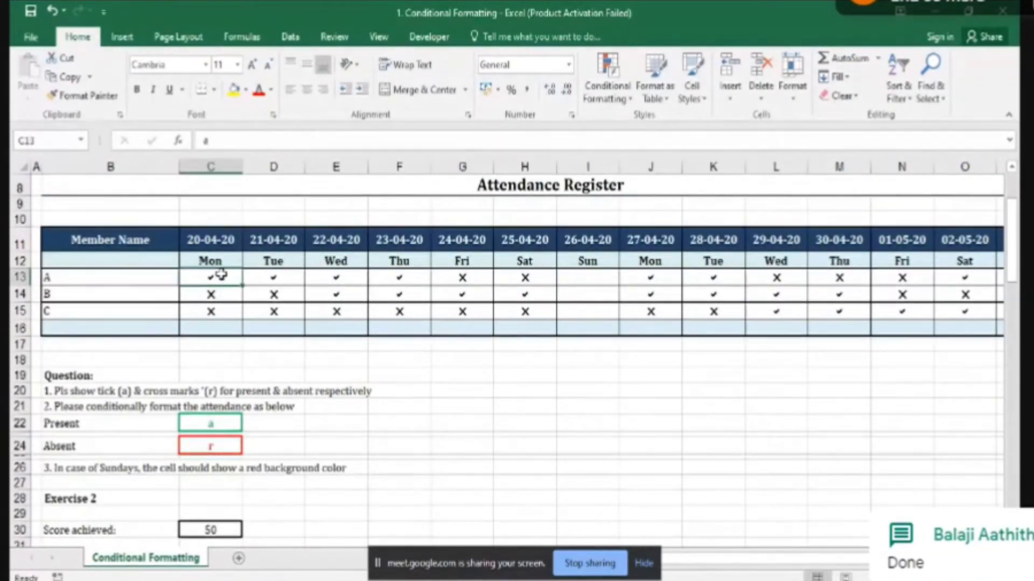
left_click(605, 102)
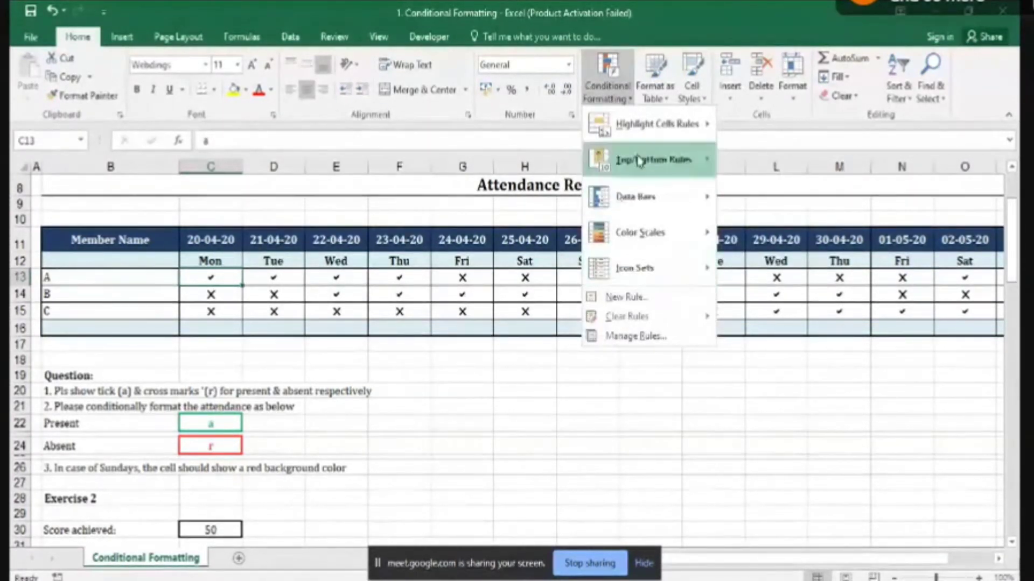
left_click(626, 297)
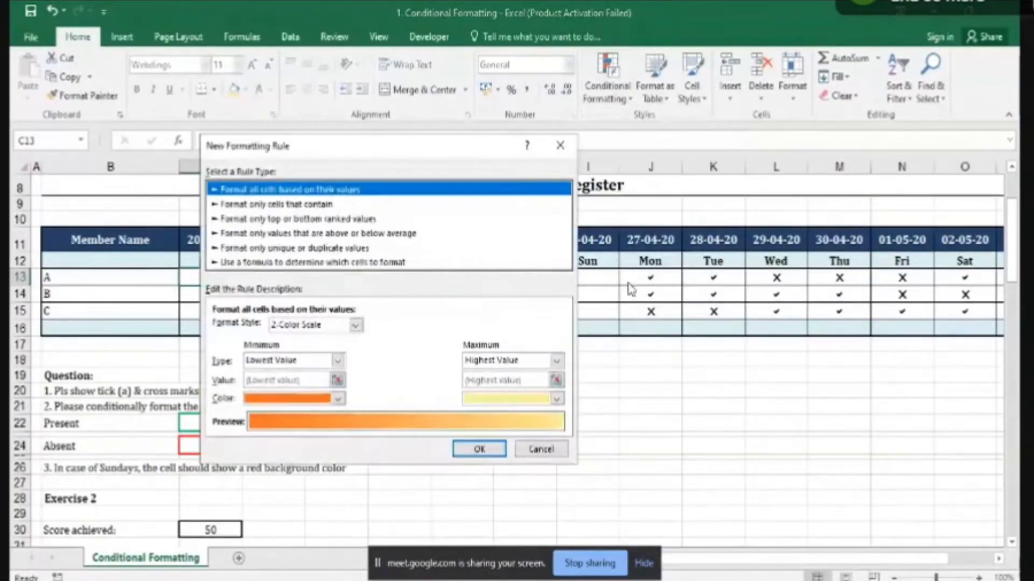
left_click_drag(439, 146, 719, 119)
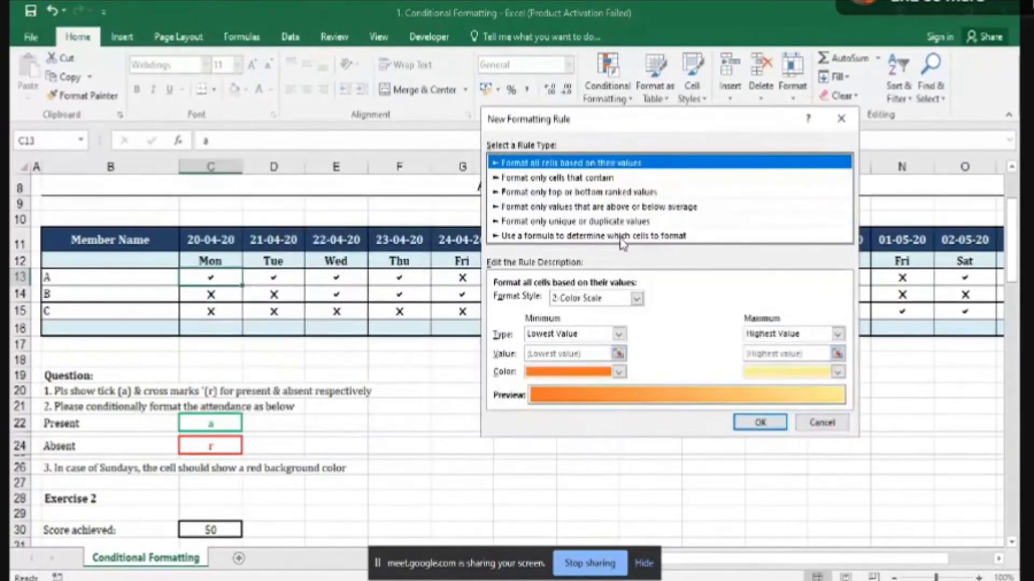
left_click(660, 239)
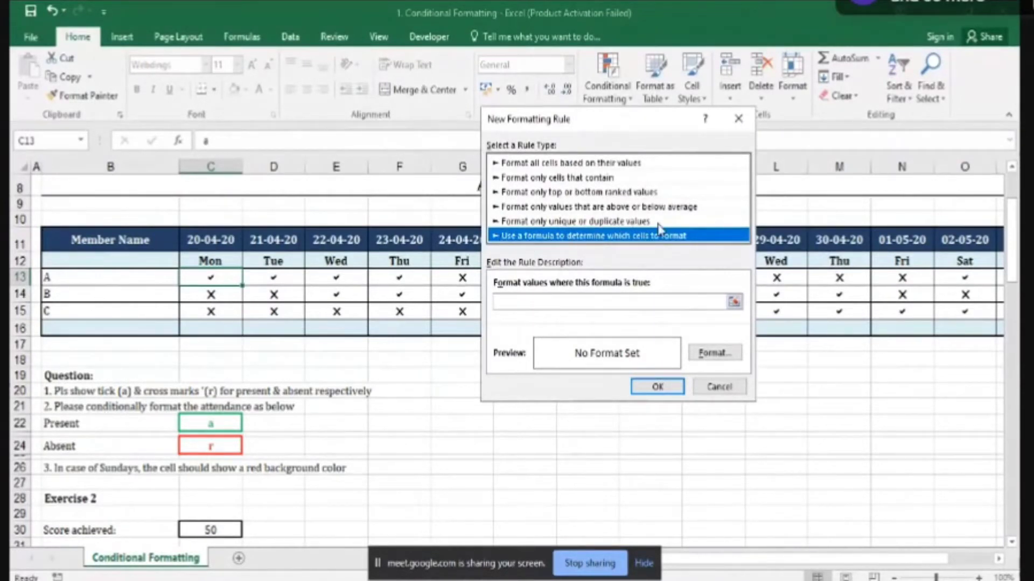
left_click(618, 302)
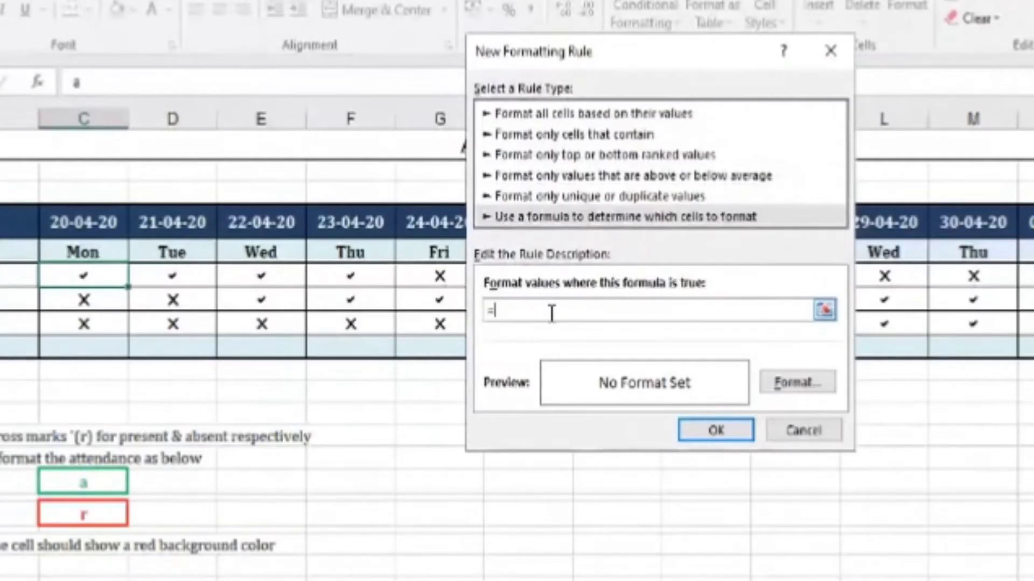
left_click(79, 275)
left_click(831, 50)
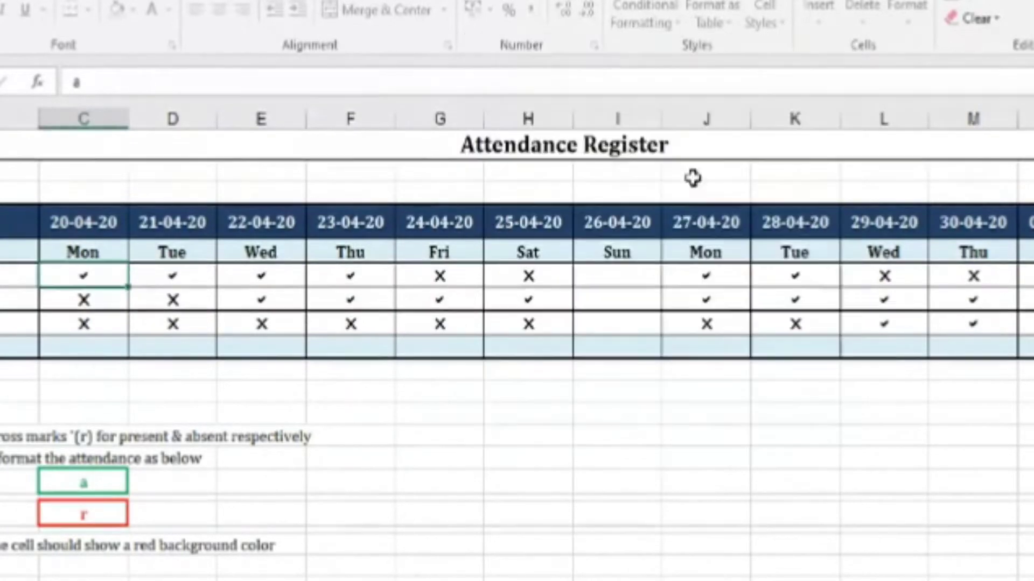
left_click(337, 409)
Create a formula-based conditional formatting rule for C13 with the formula =$C$13="a".
left_click(219, 278)
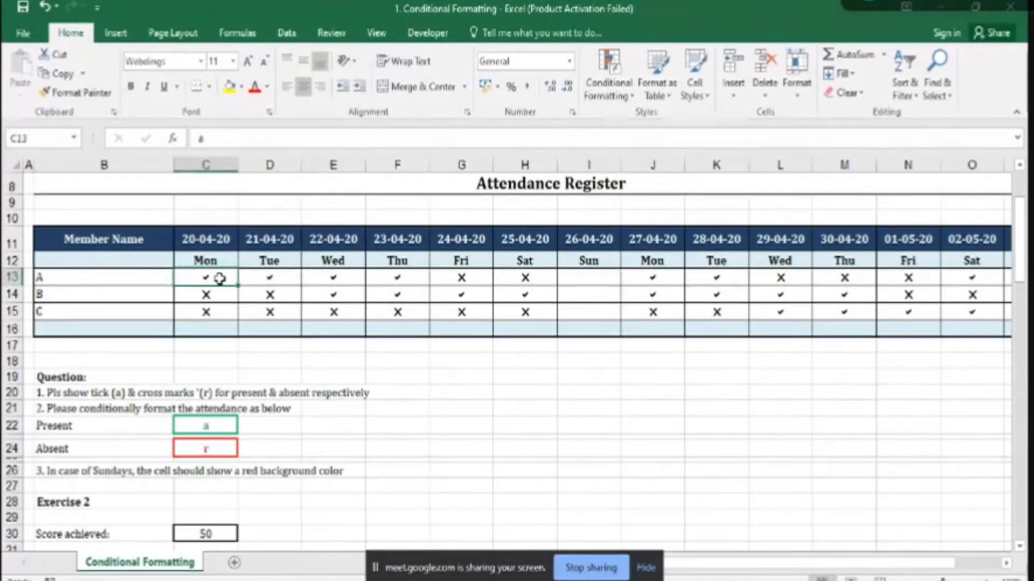
left_click(609, 80)
left_click(623, 295)
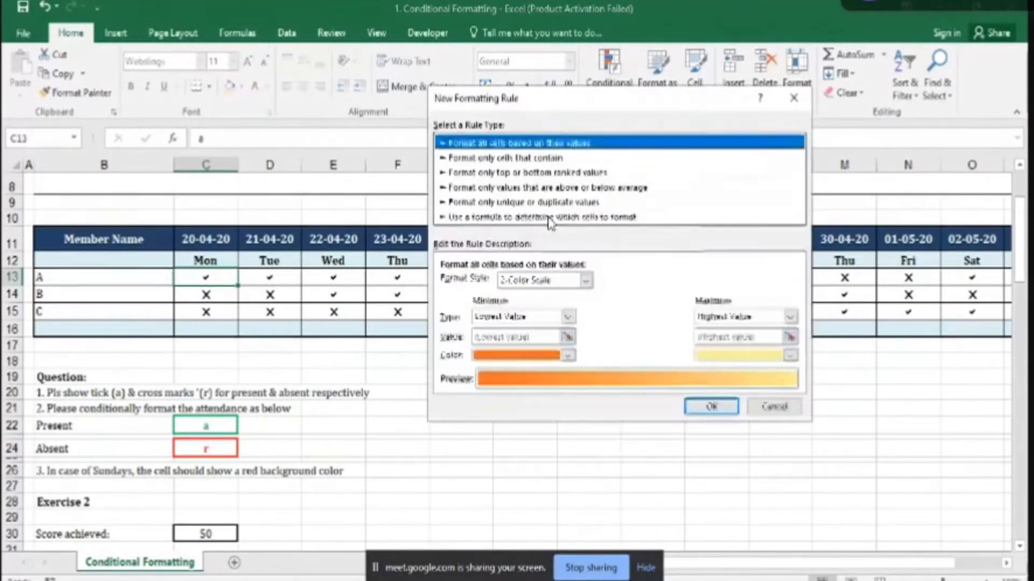
left_click(549, 217)
left_click(531, 285)
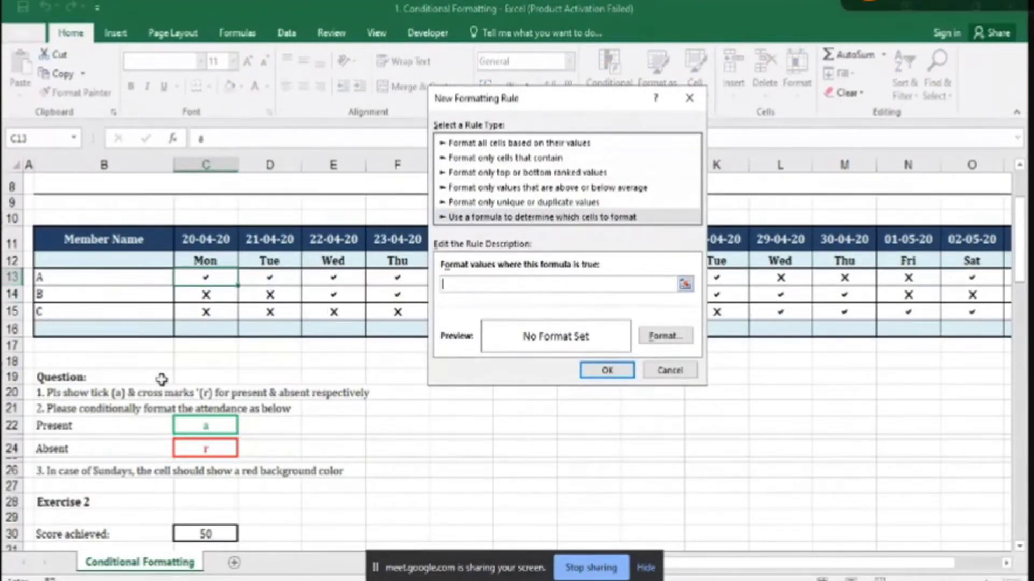
left_click(227, 276)
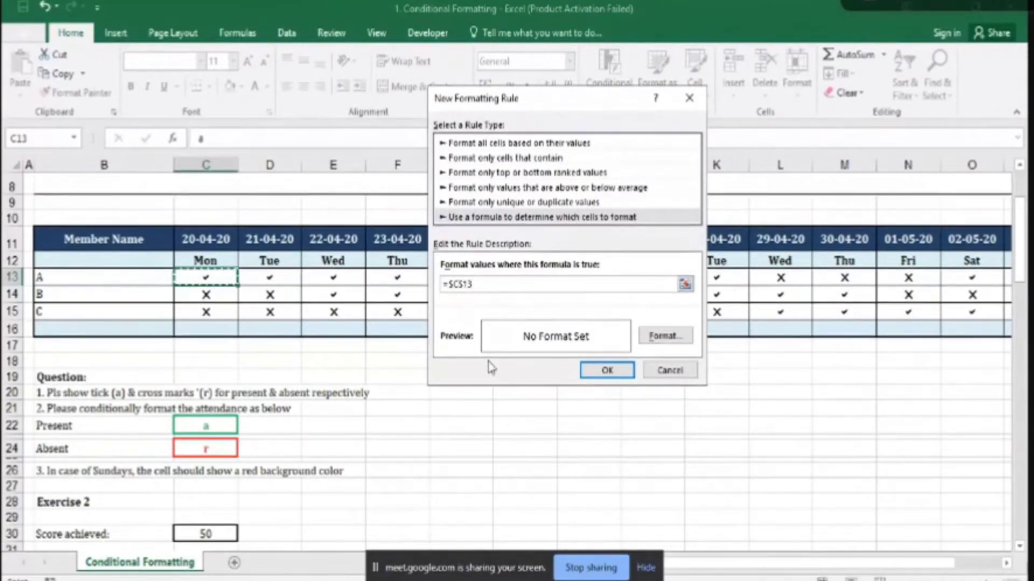
type("=\"a\"")
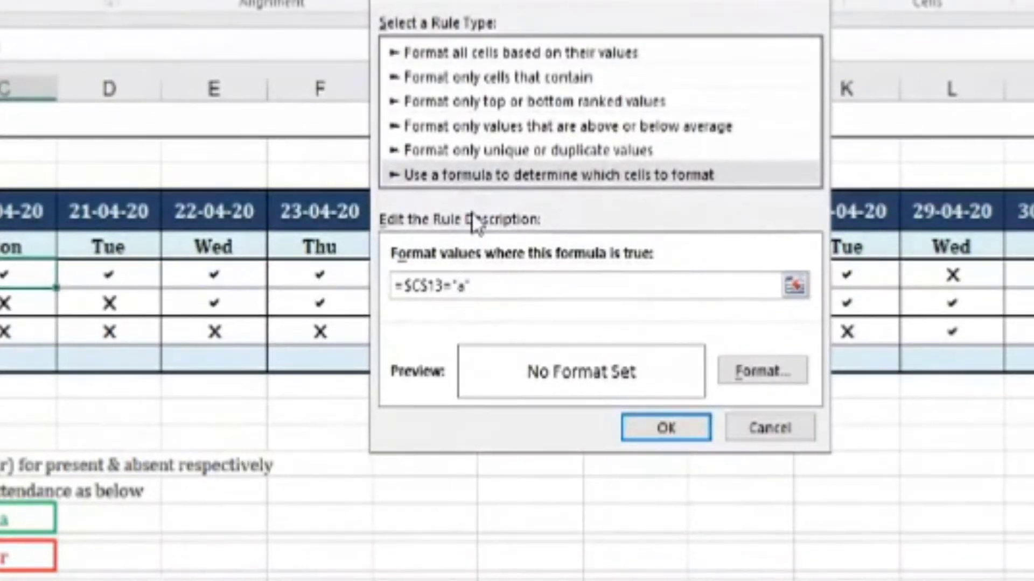
Open the rule's format settings and look through the number, font, border and fill options.
left_click(762, 371)
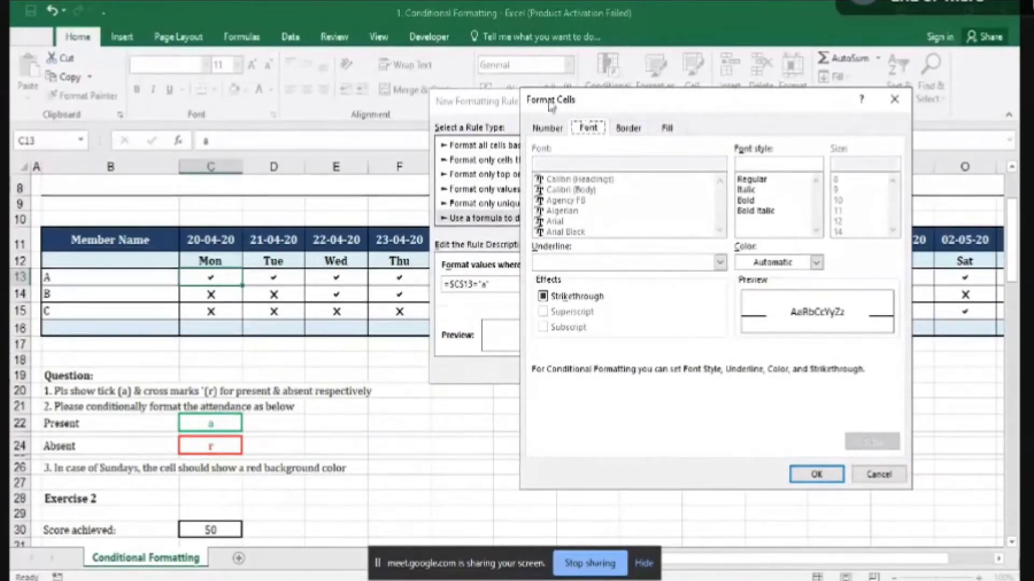
left_click(879, 474)
left_click(678, 335)
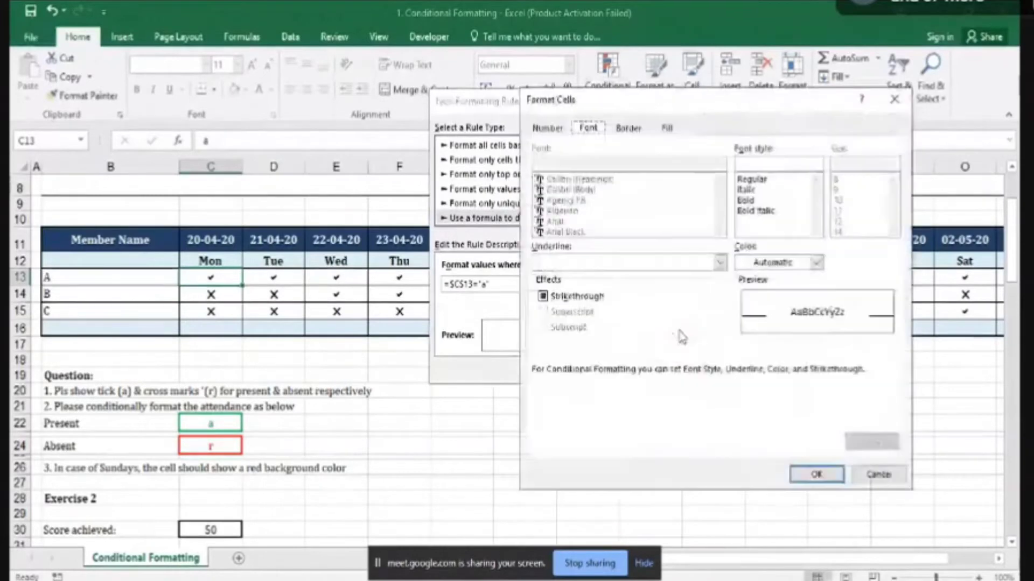
left_click_drag(648, 109, 600, 134)
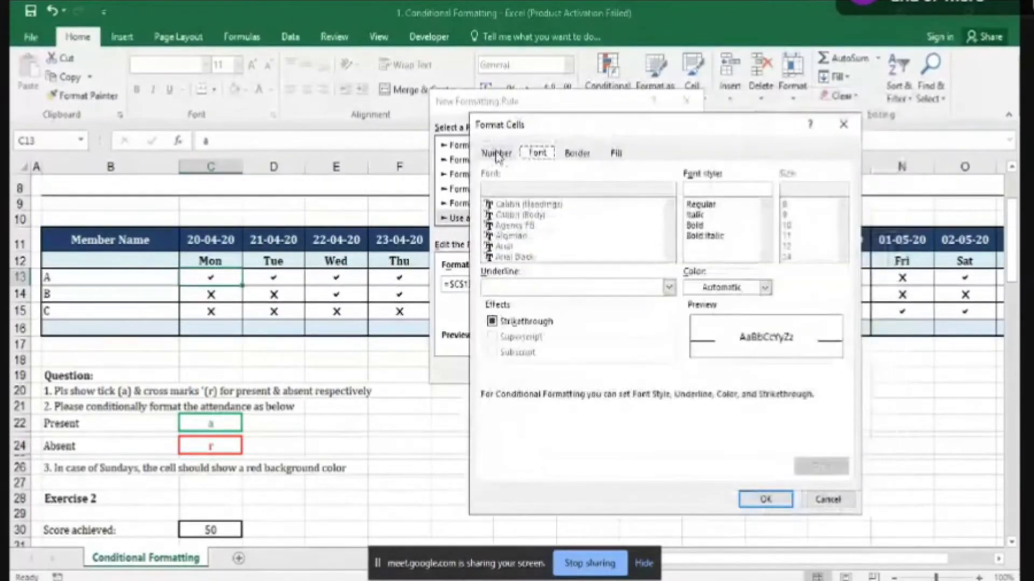
left_click(493, 154)
left_click(537, 153)
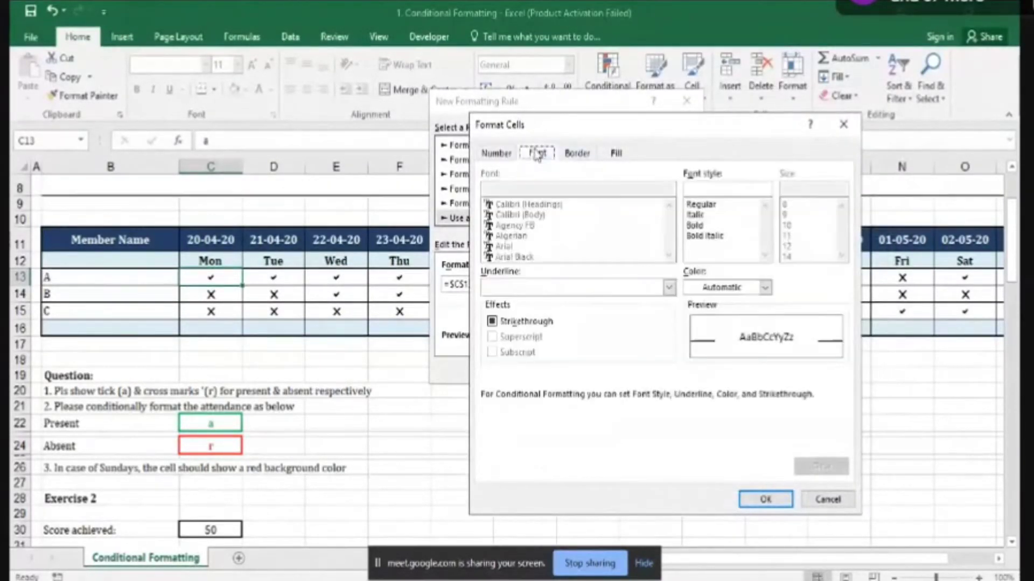
left_click(576, 153)
left_click(617, 152)
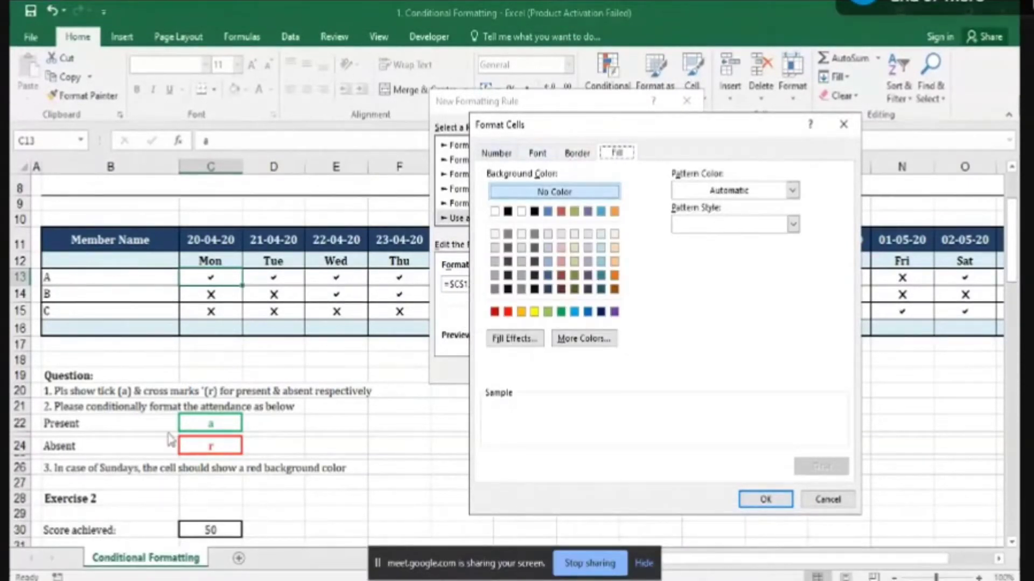
Set the font color in the rule's format to the standard green.
left_click(536, 153)
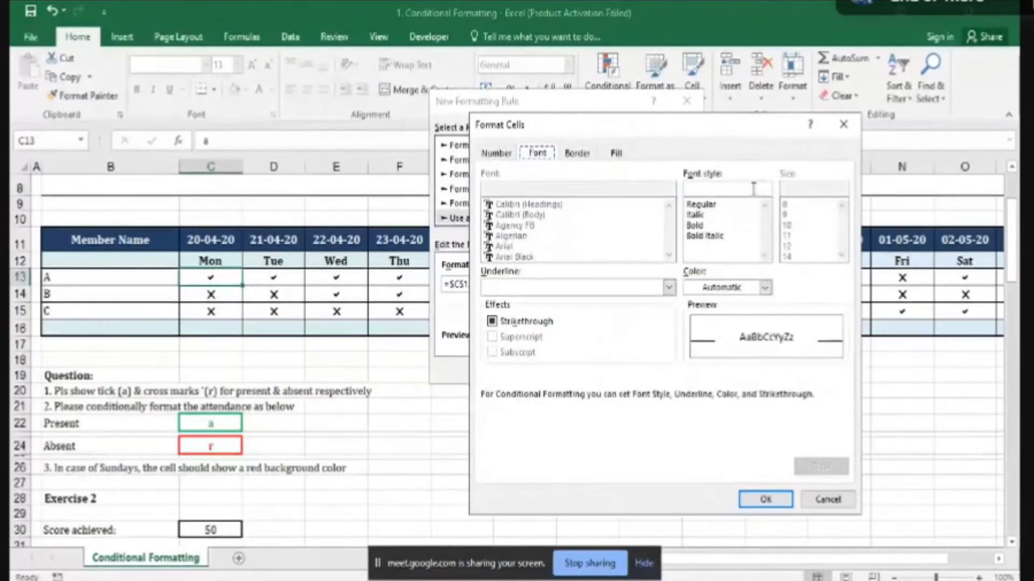
left_click(754, 289)
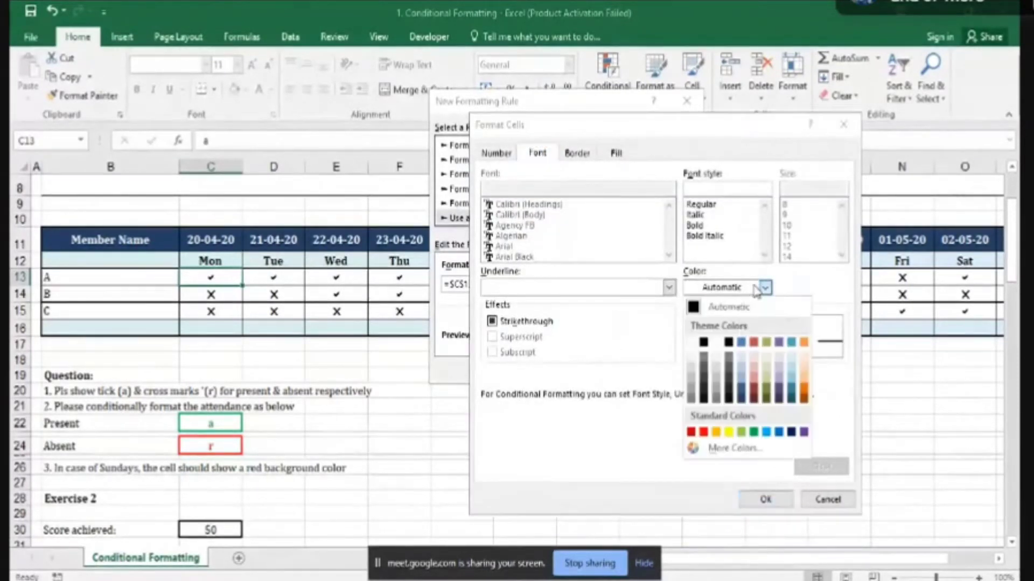
left_click(754, 431)
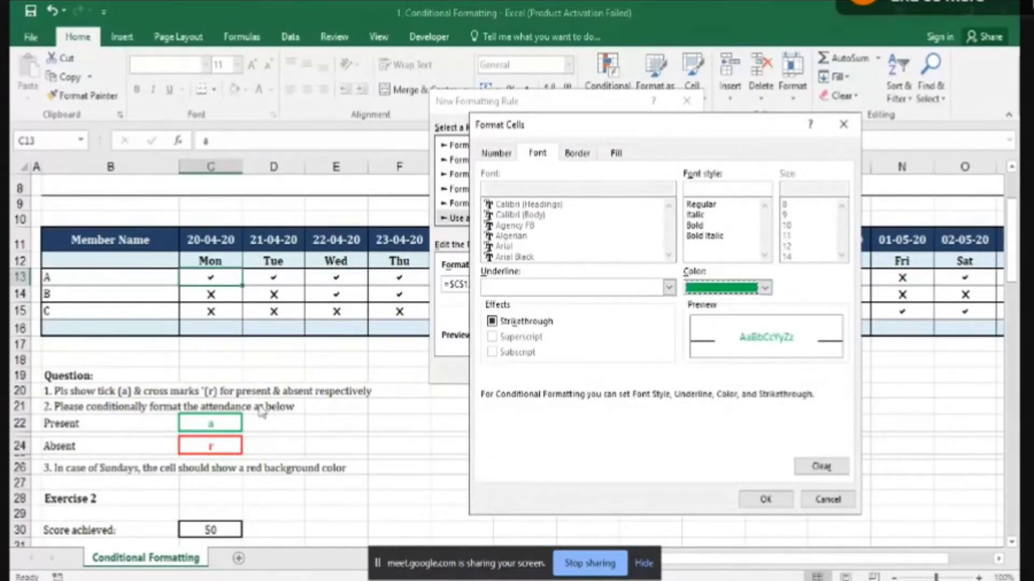
Add a solid green border on all four sides to the rule's format and apply the rule to C13.
left_click(578, 153)
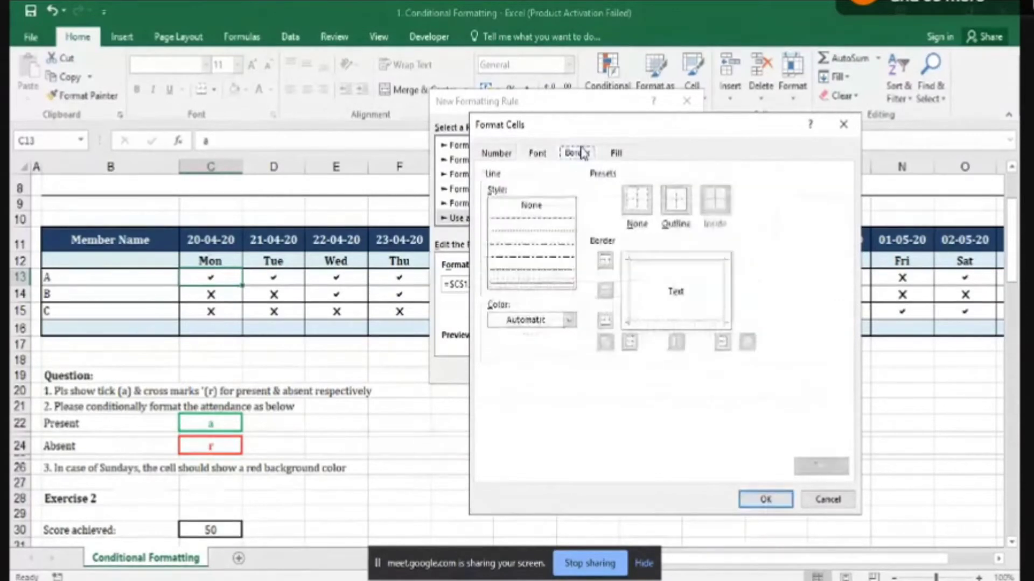
left_click(531, 287)
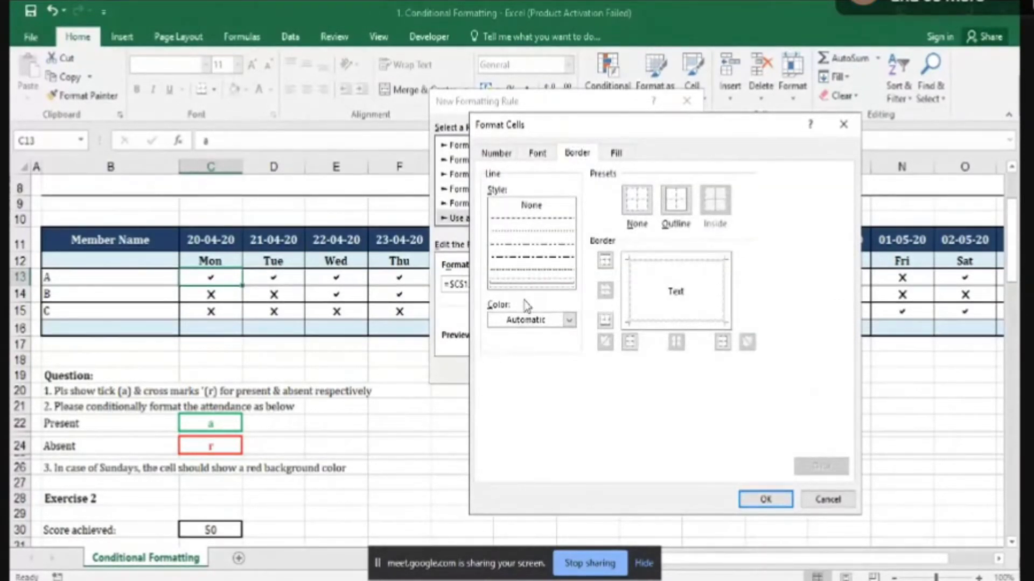
left_click(534, 321)
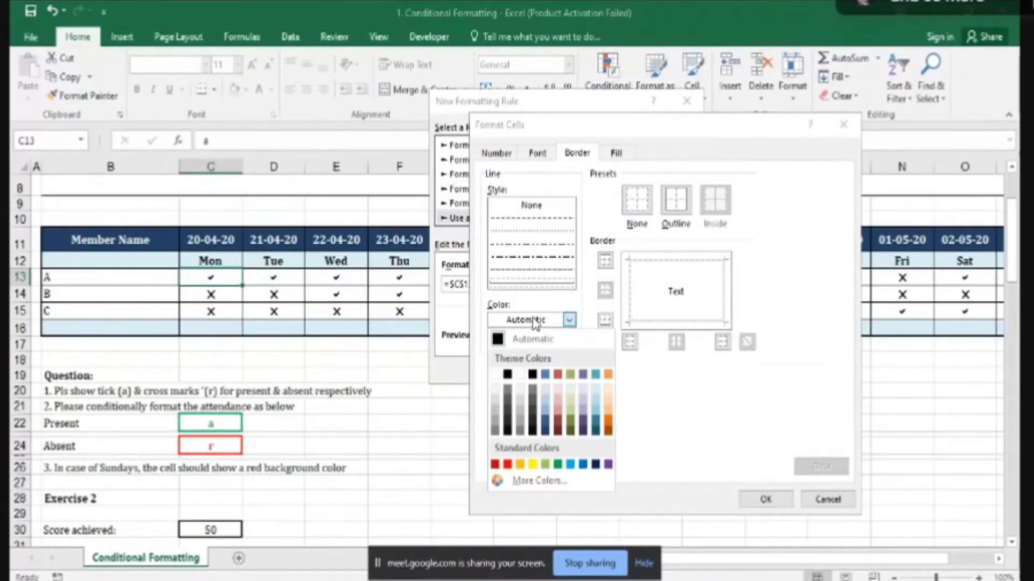
left_click(558, 465)
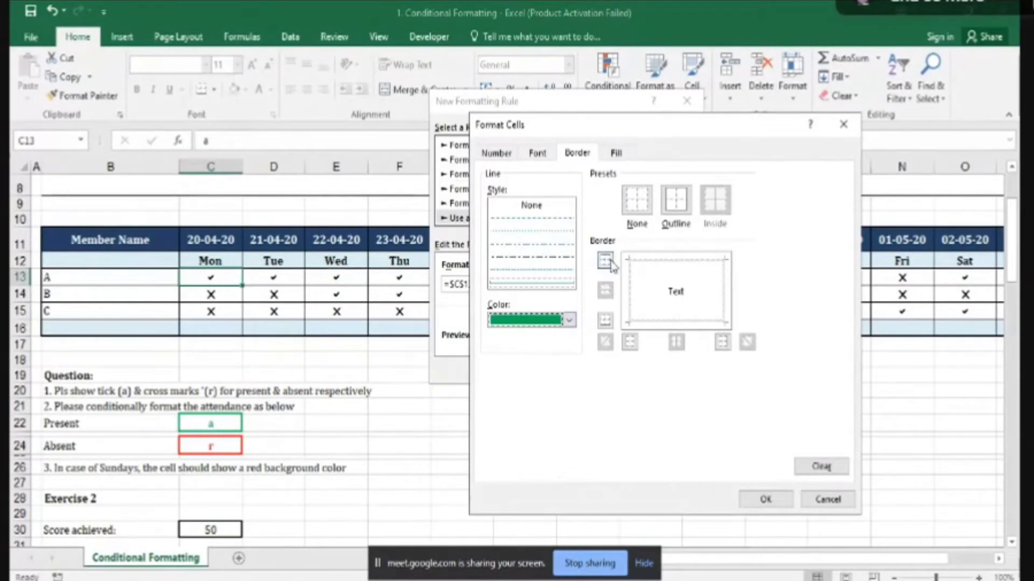
left_click(651, 266)
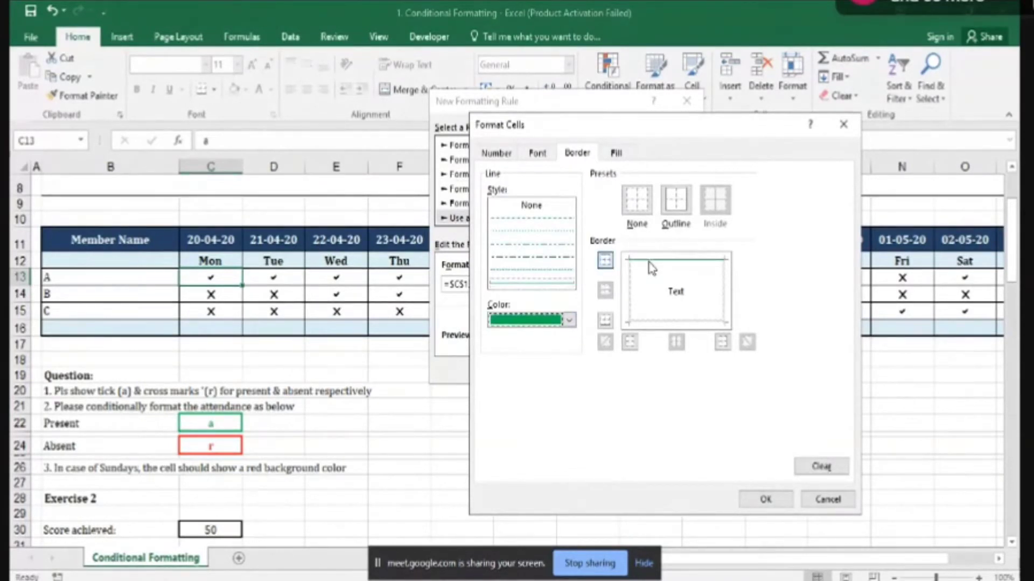
left_click(633, 281)
left_click(725, 297)
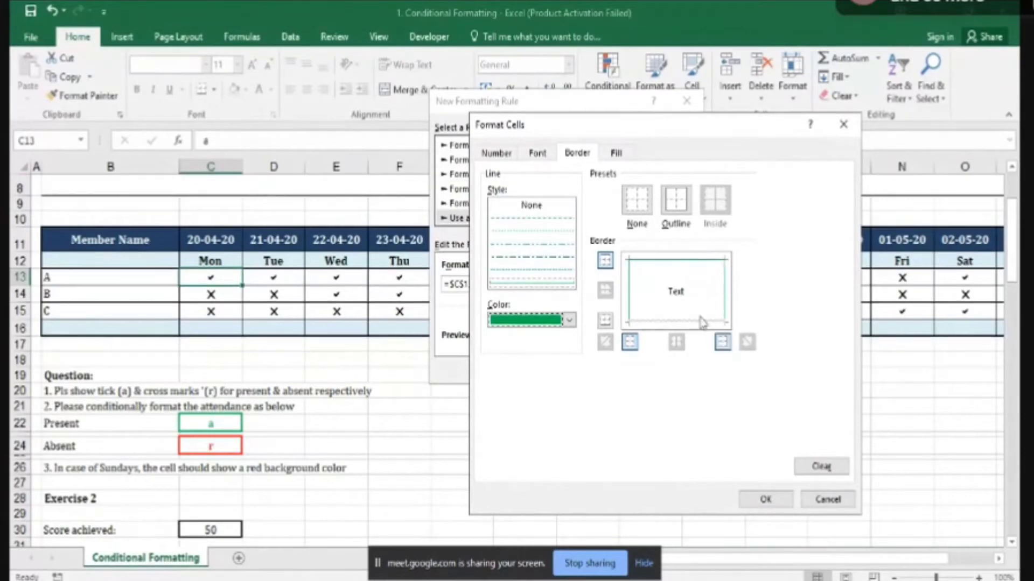
left_click(700, 323)
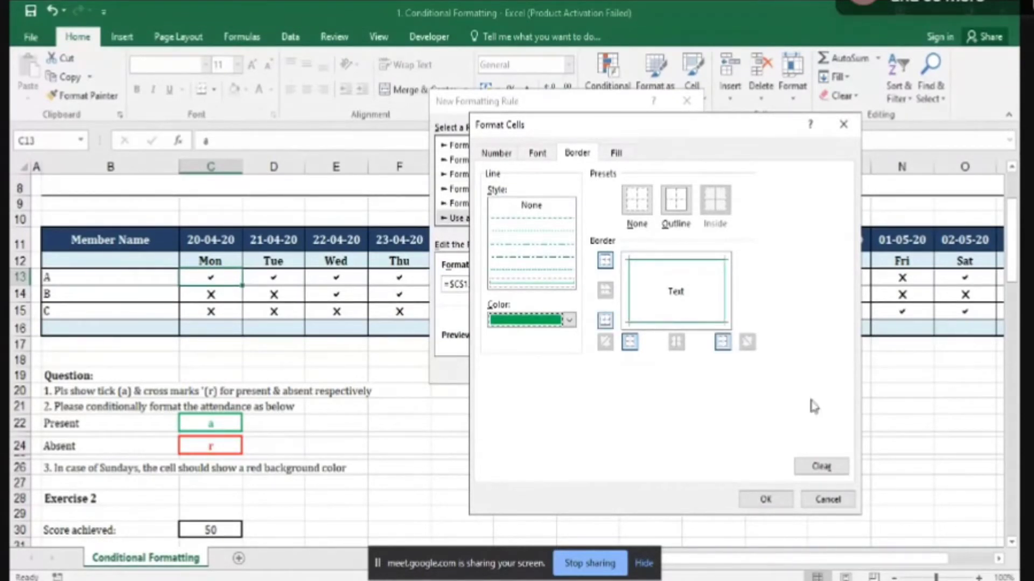
left_click(765, 499)
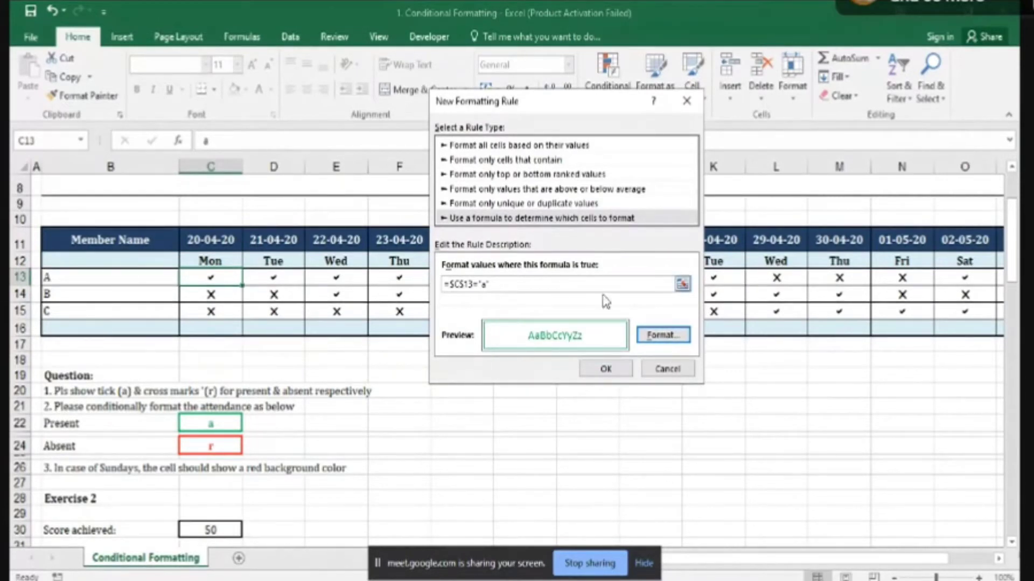
left_click(605, 369)
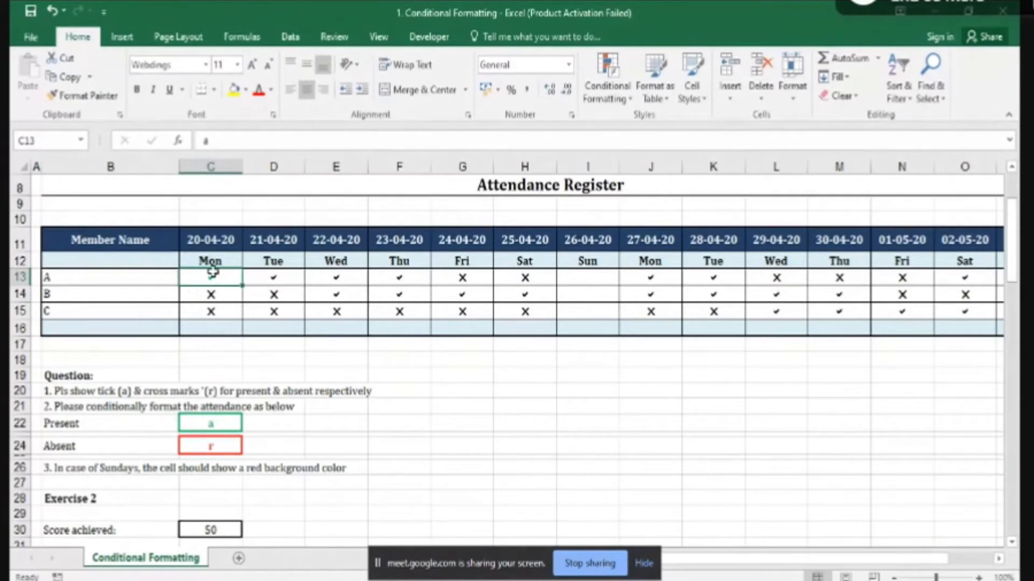
left_click(327, 388)
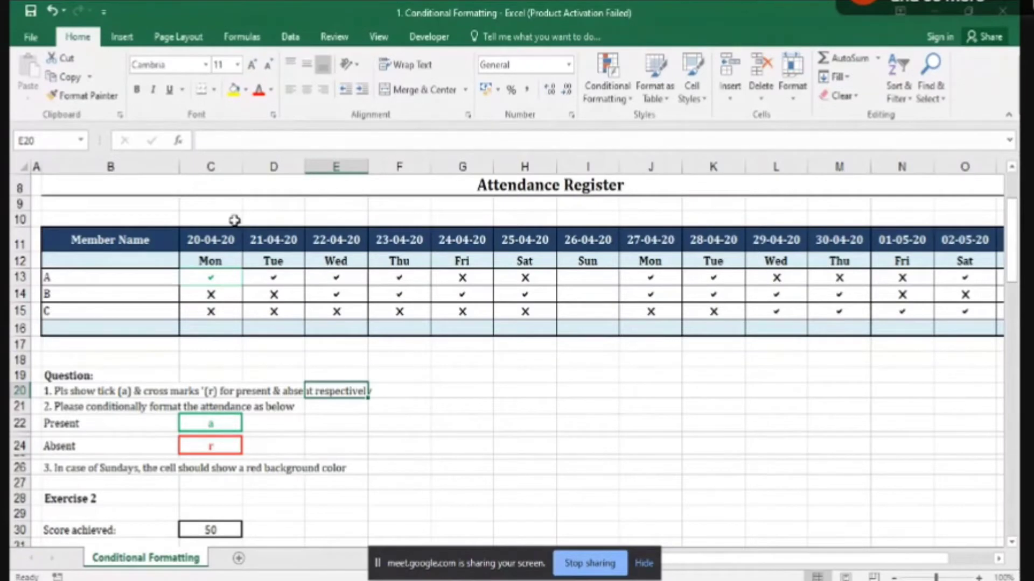
Create a second formula-based conditional formatting rule for C13 with the formula =$C$13="r".
left_click(235, 278)
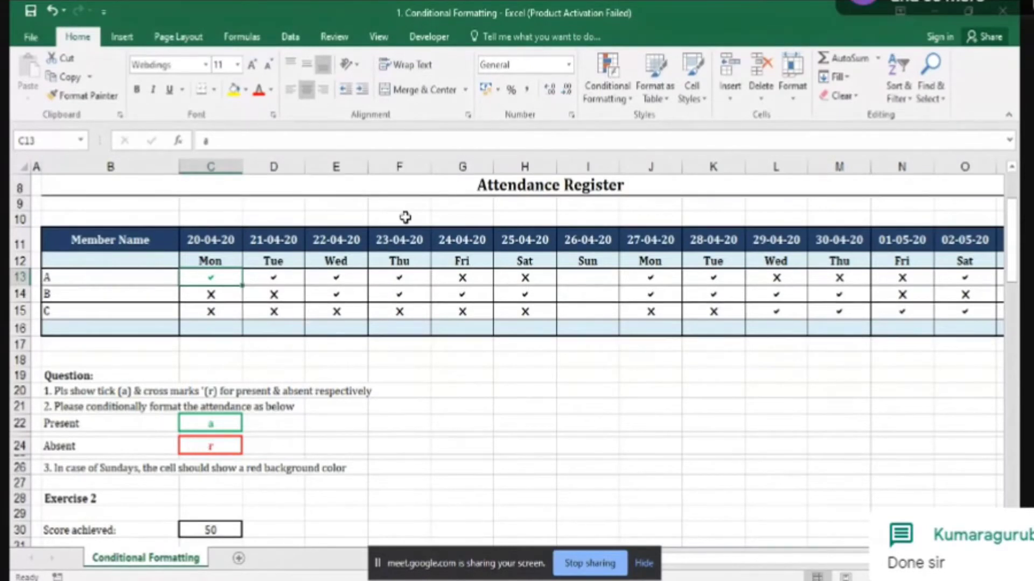
left_click(608, 91)
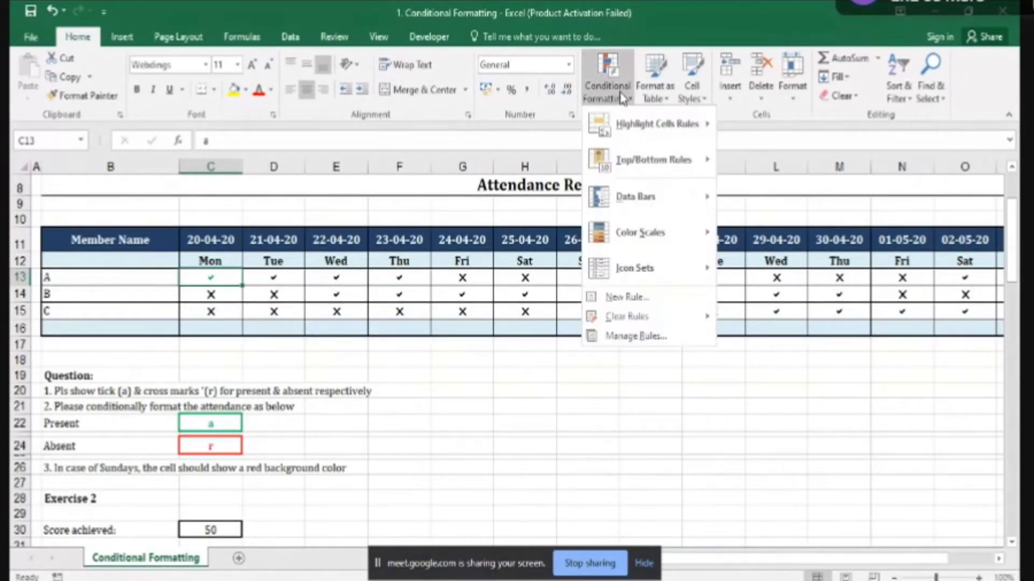
left_click(596, 301)
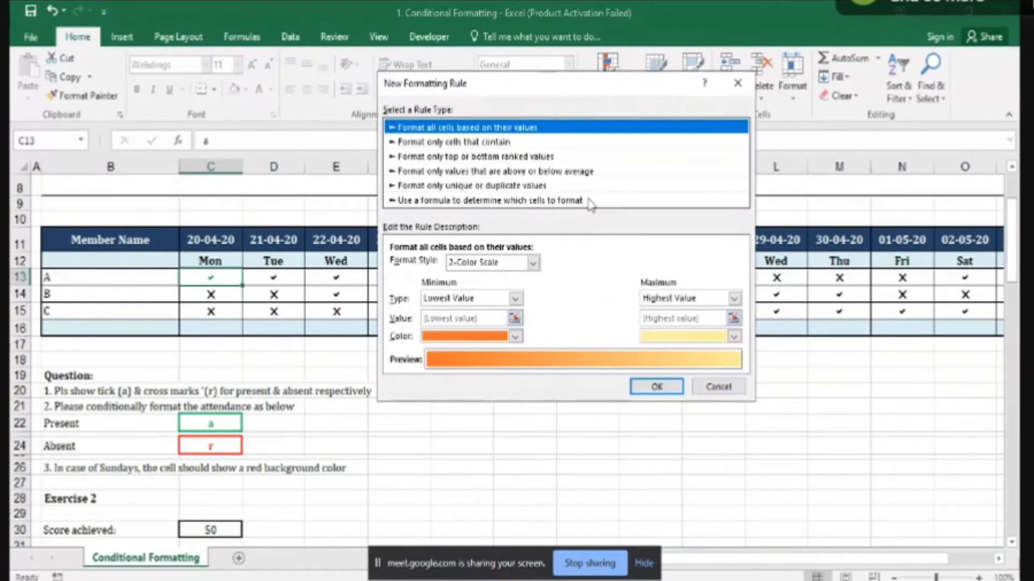
left_click(589, 201)
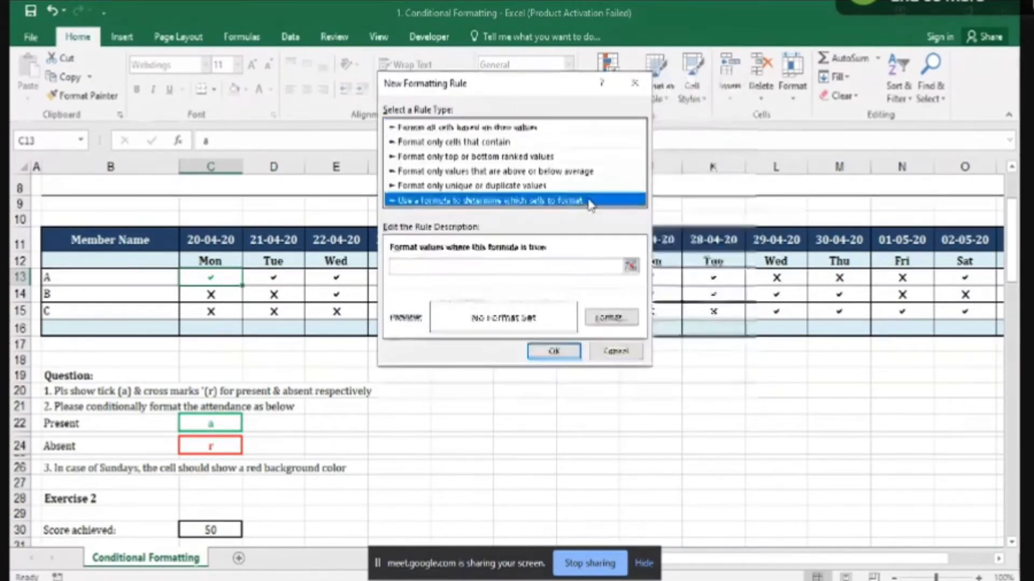
left_click(418, 265)
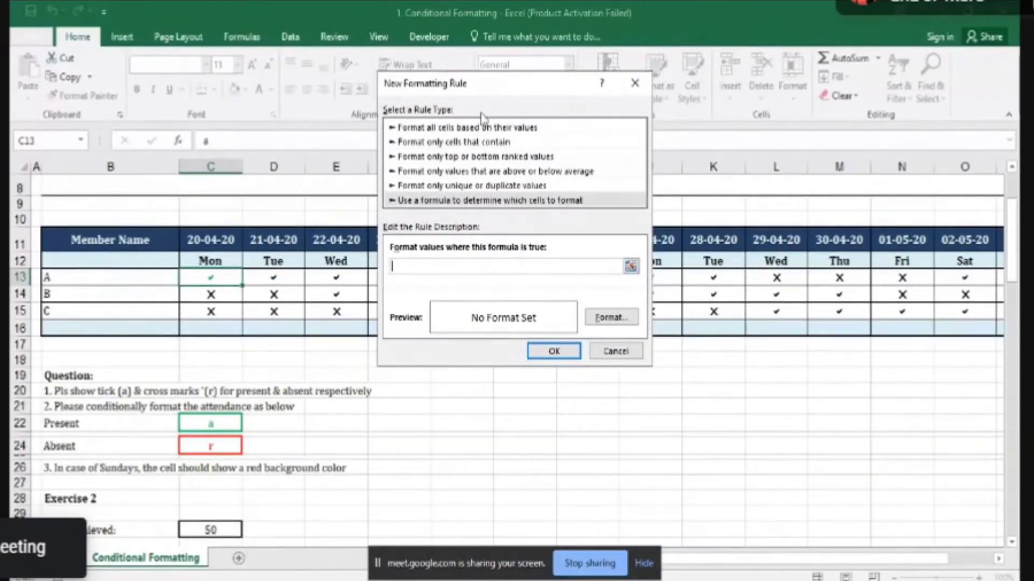
left_click_drag(485, 85, 573, 187)
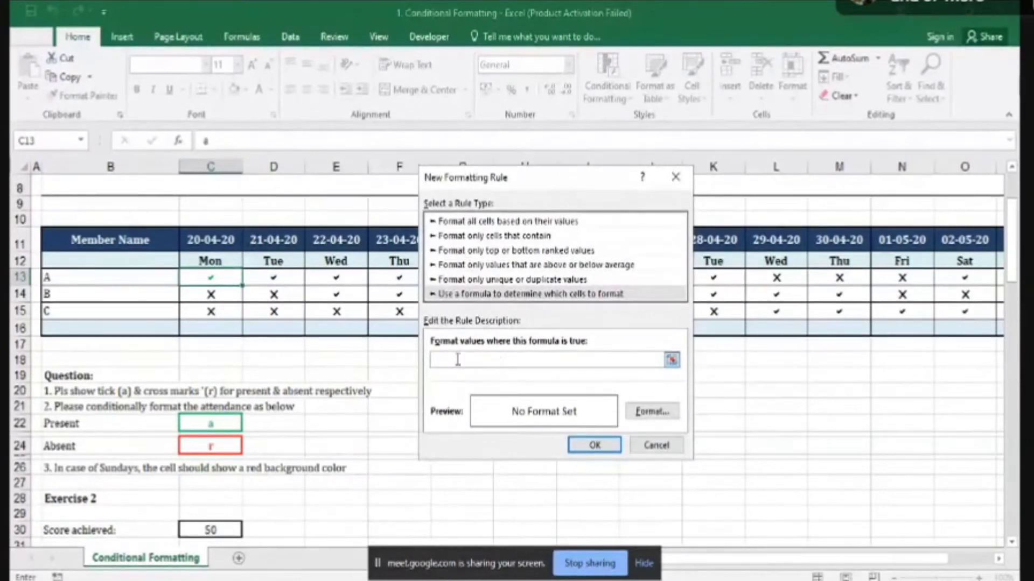
left_click(226, 276)
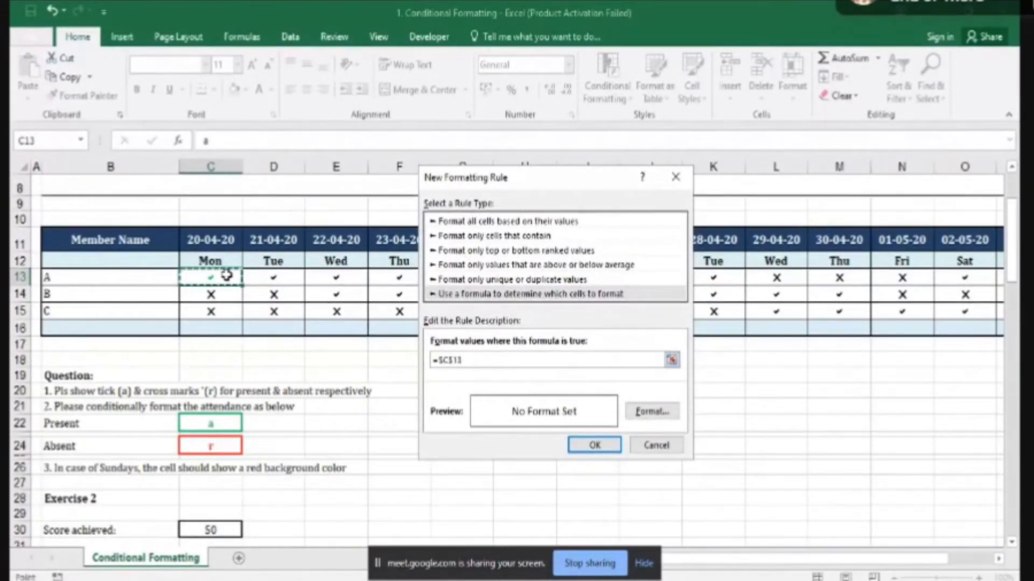
type("=\"a\"")
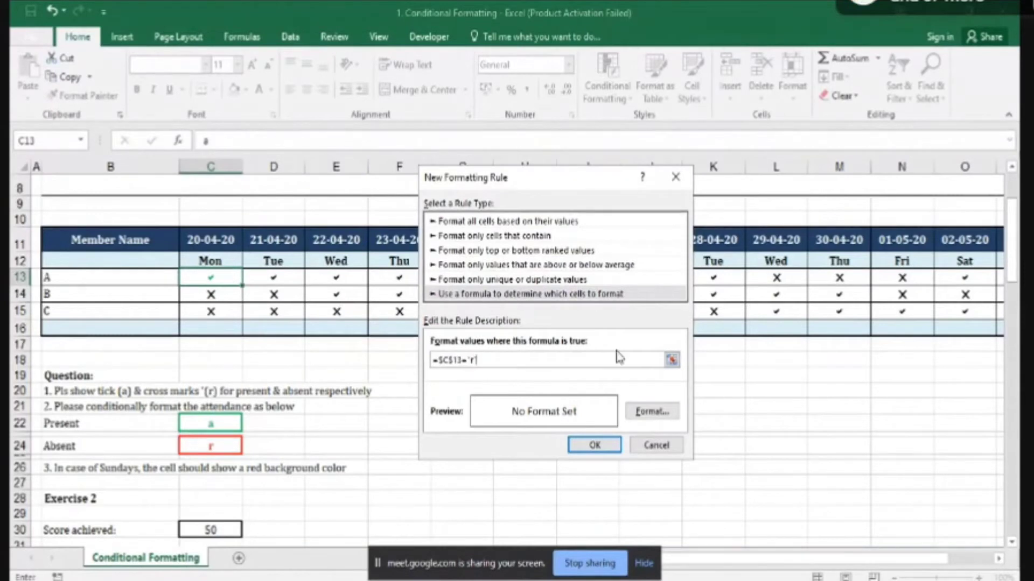
Set the font color in the new rule's format to the standard red.
left_click(638, 412)
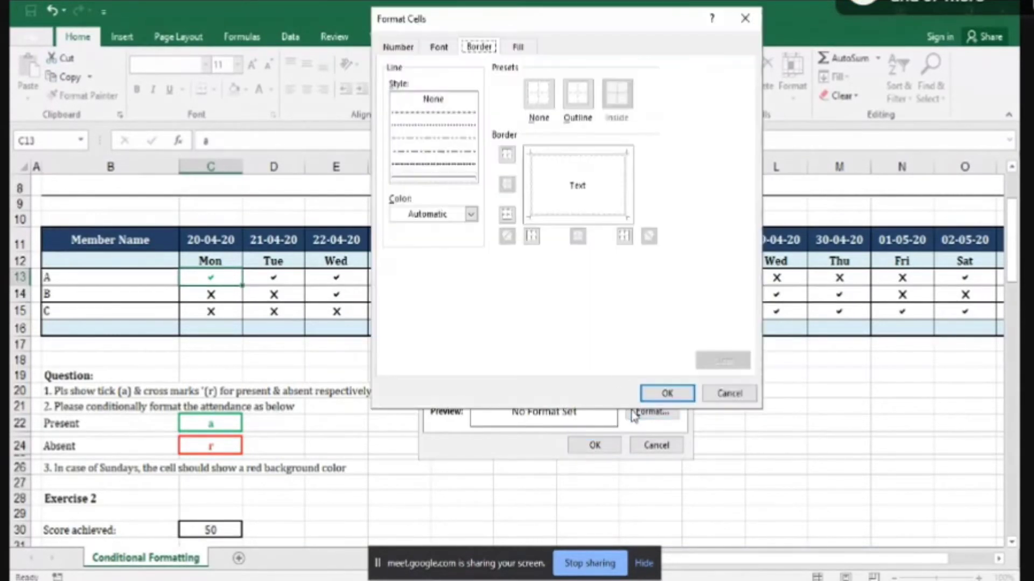
left_click(439, 47)
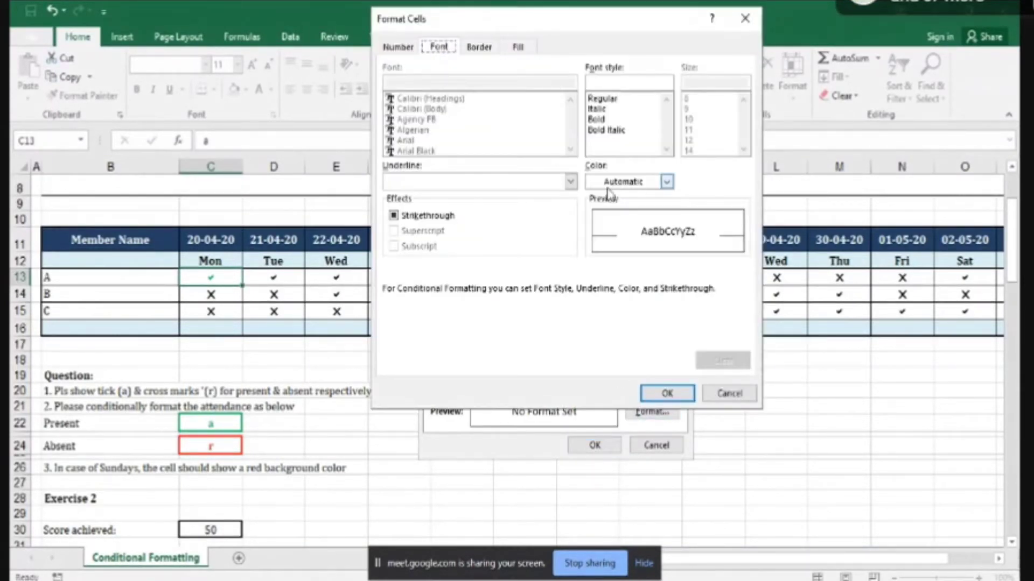
left_click(666, 181)
left_click(605, 327)
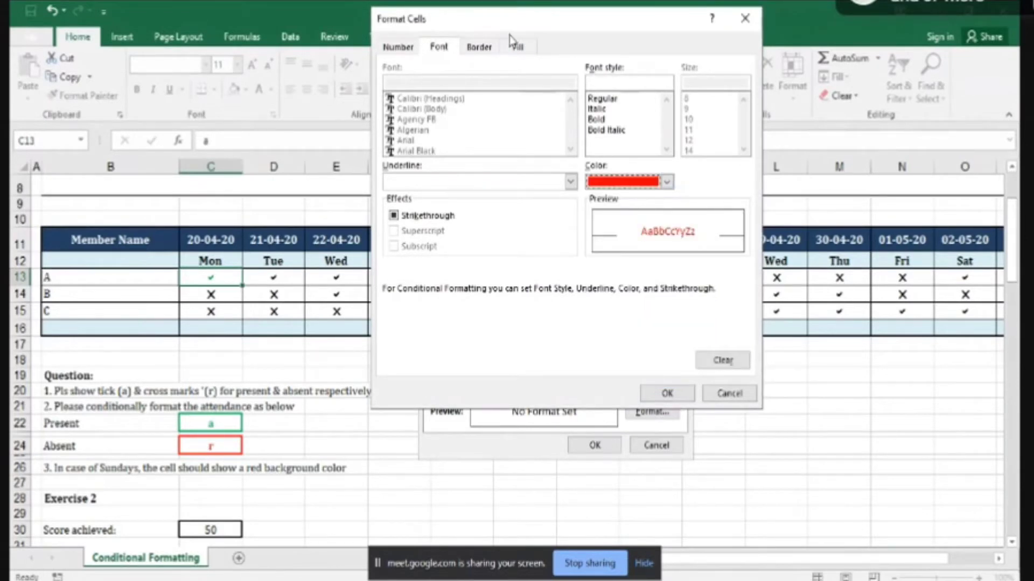
Add a solid standard-red border on all four sides to the rule's format.
left_click(478, 48)
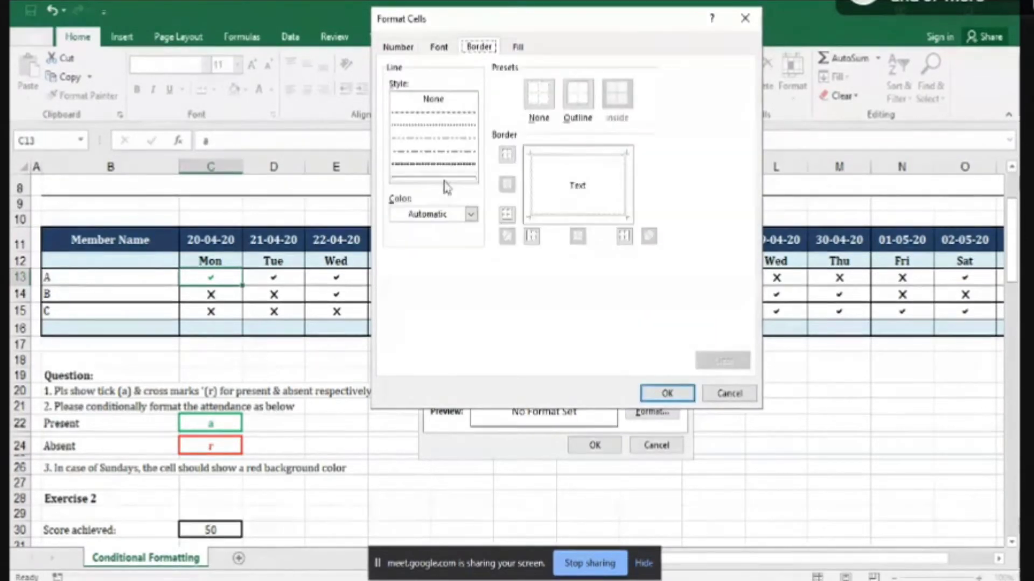
left_click(470, 214)
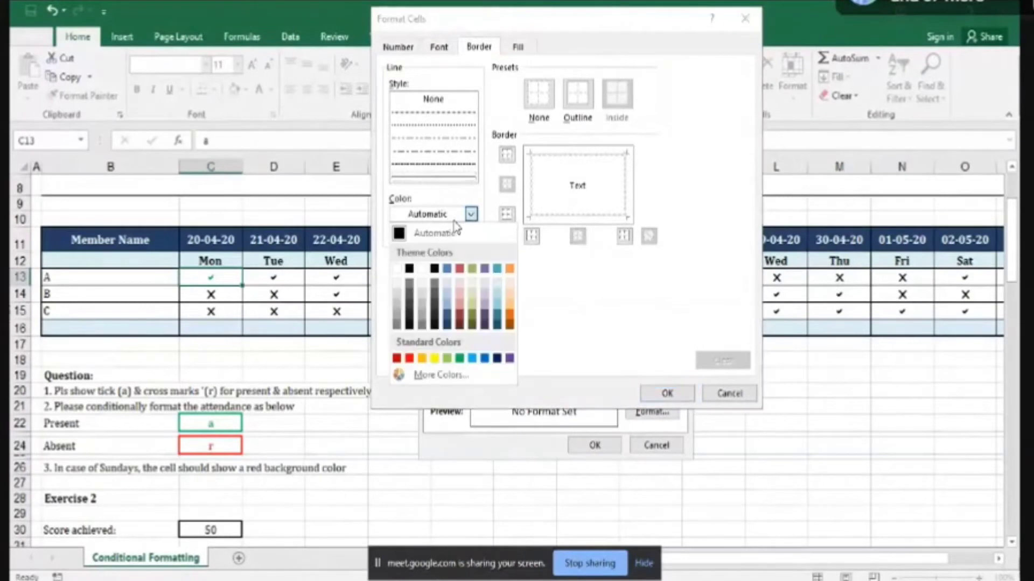
left_click(410, 358)
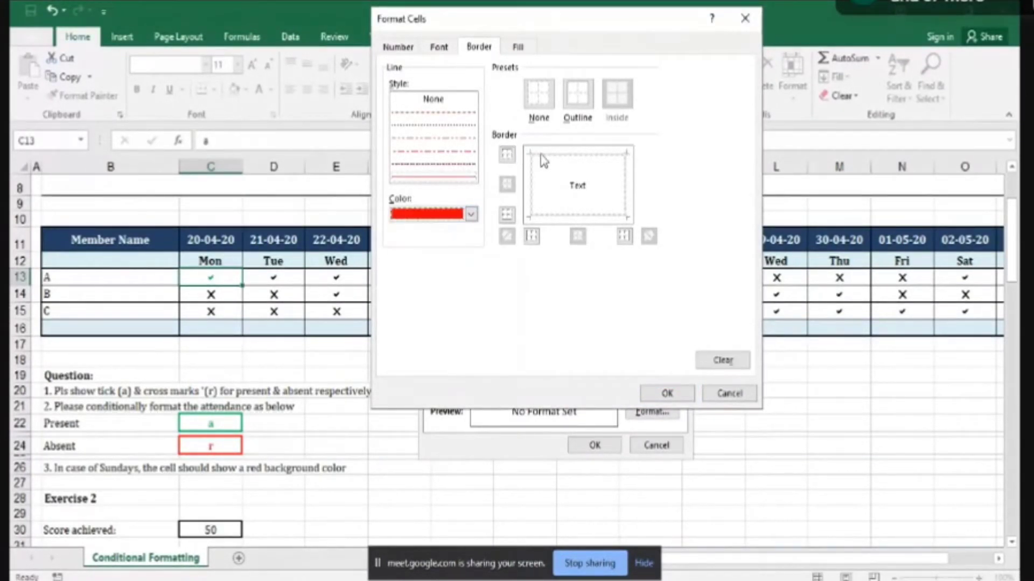
left_click(543, 156)
left_click(529, 181)
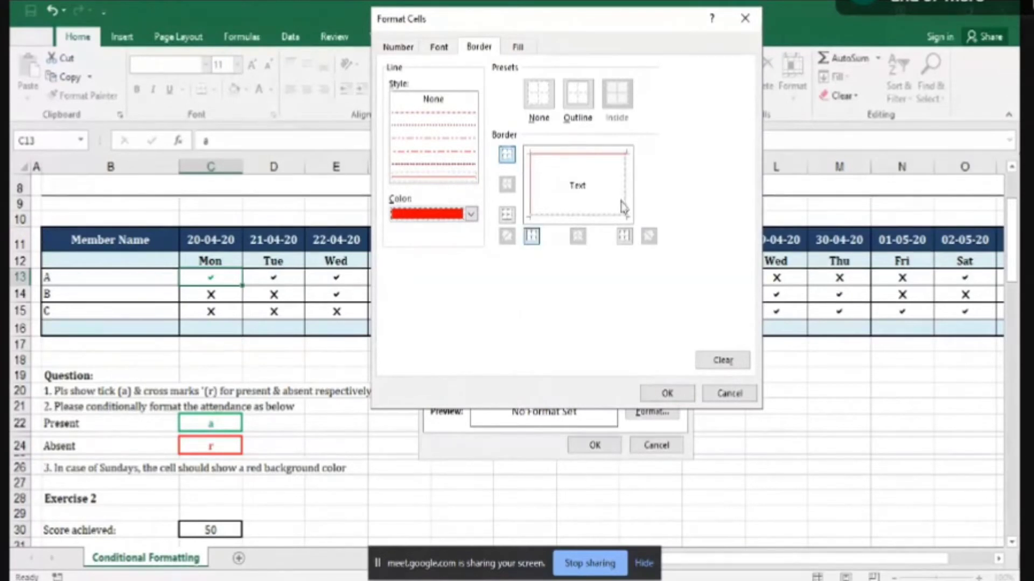
left_click(624, 207)
left_click(623, 217)
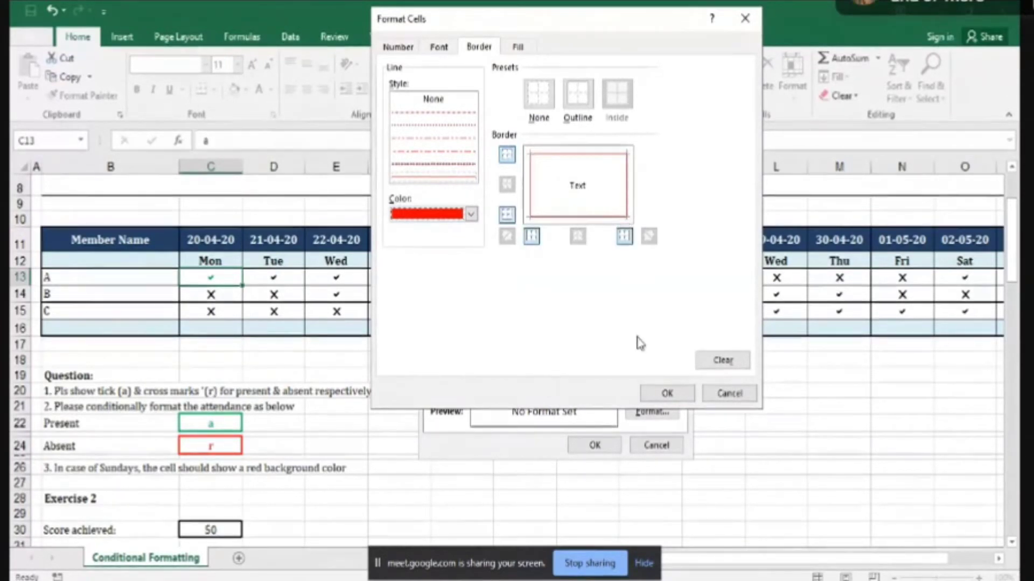
Apply the red rule to C13 and enter r in that cell to test it.
left_click(666, 393)
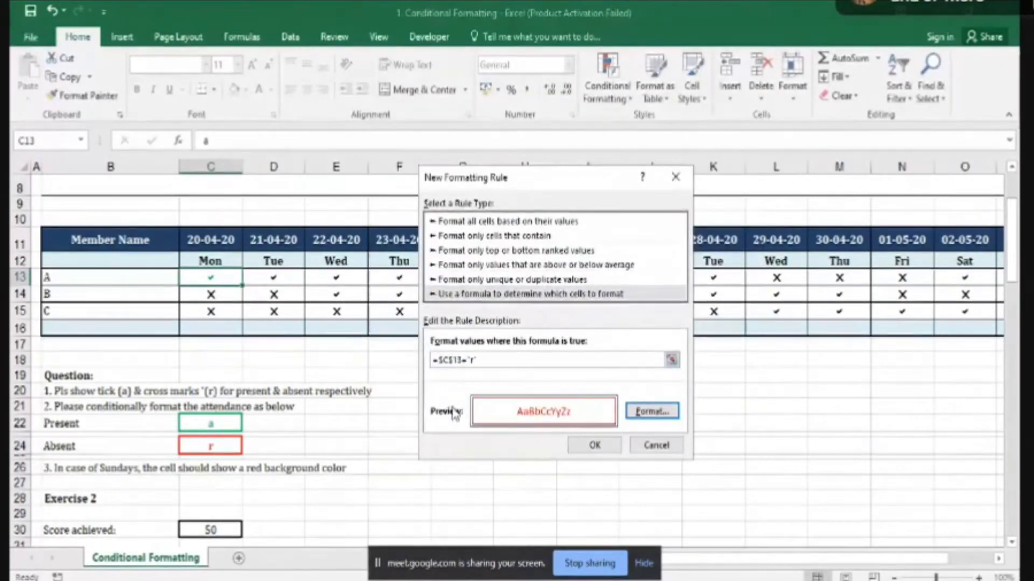
left_click(593, 445)
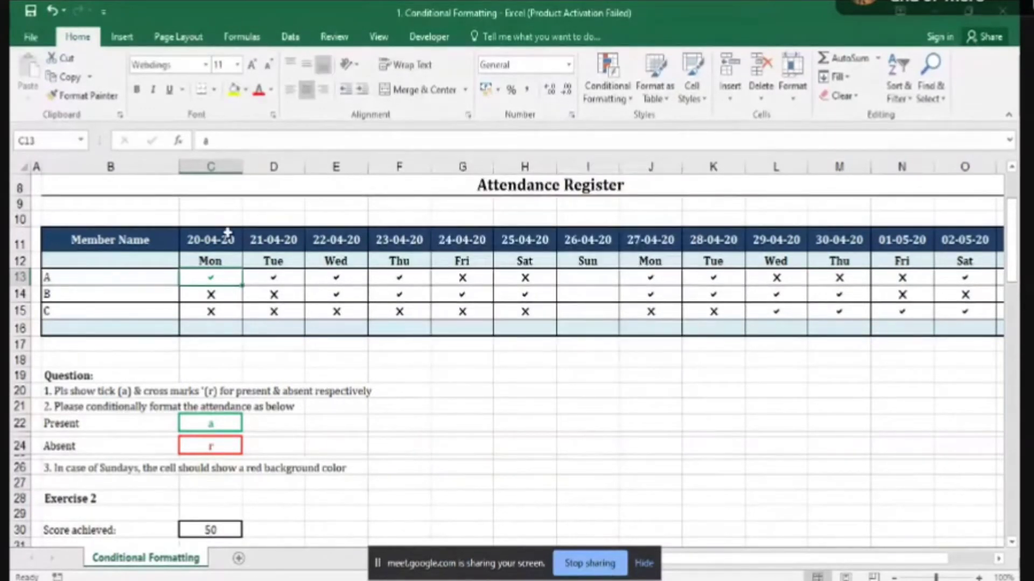
type("r")
key("Return")
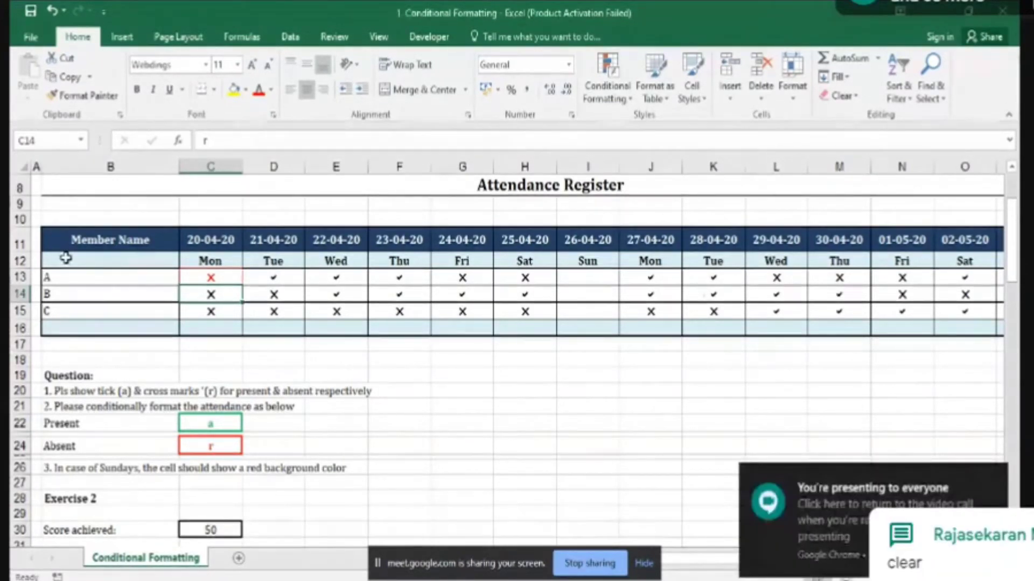
Try copying C13 with its conditional formatting to D13 and enter a in D13.
left_click(225, 276)
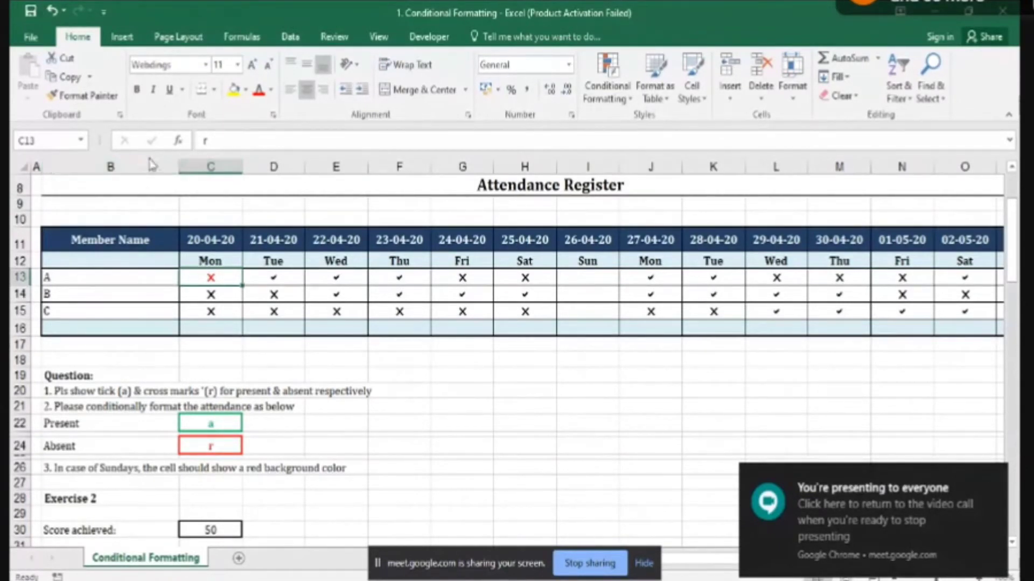
key("ctrl+c")
left_click(259, 284)
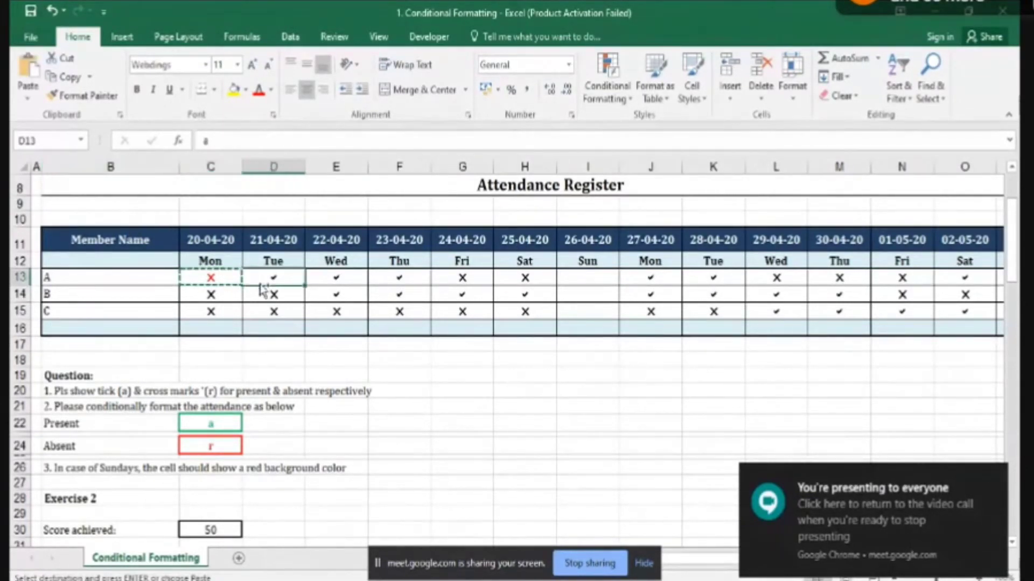
key("ctrl+v")
key("Escape")
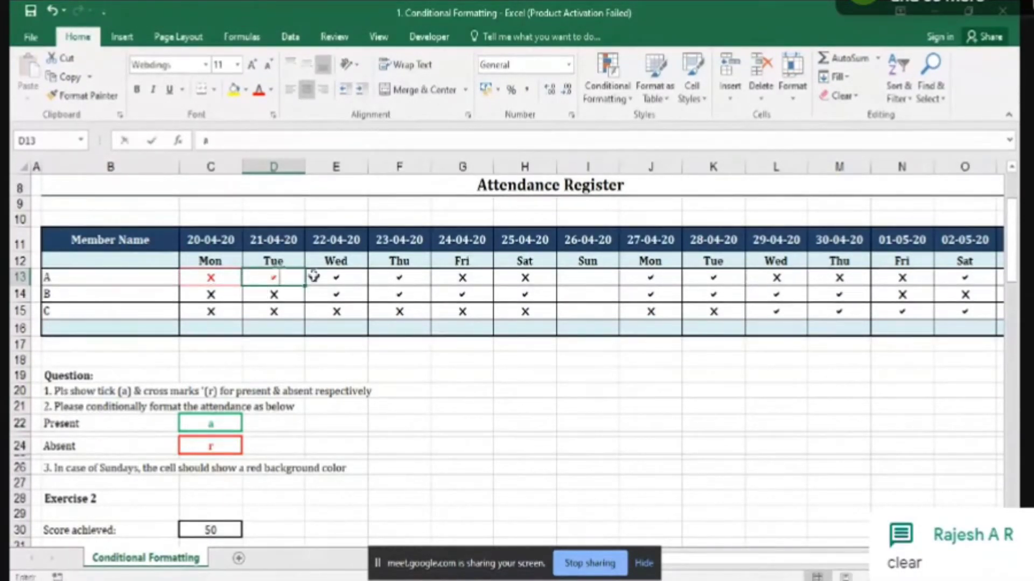
type("a")
key("Return")
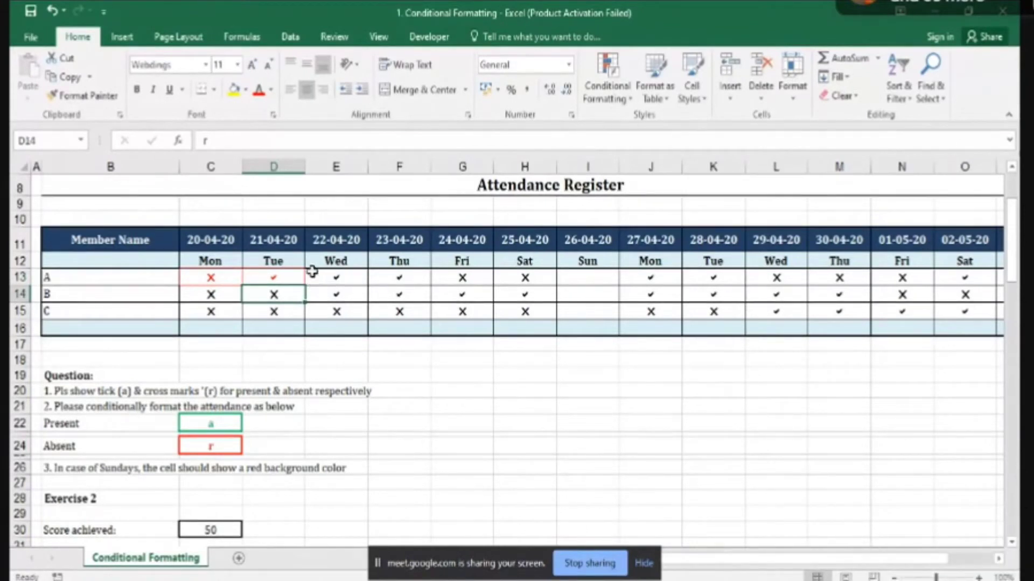
Open C13's green conditional formatting rule and examine the cell reference in its formula.
left_click(226, 276)
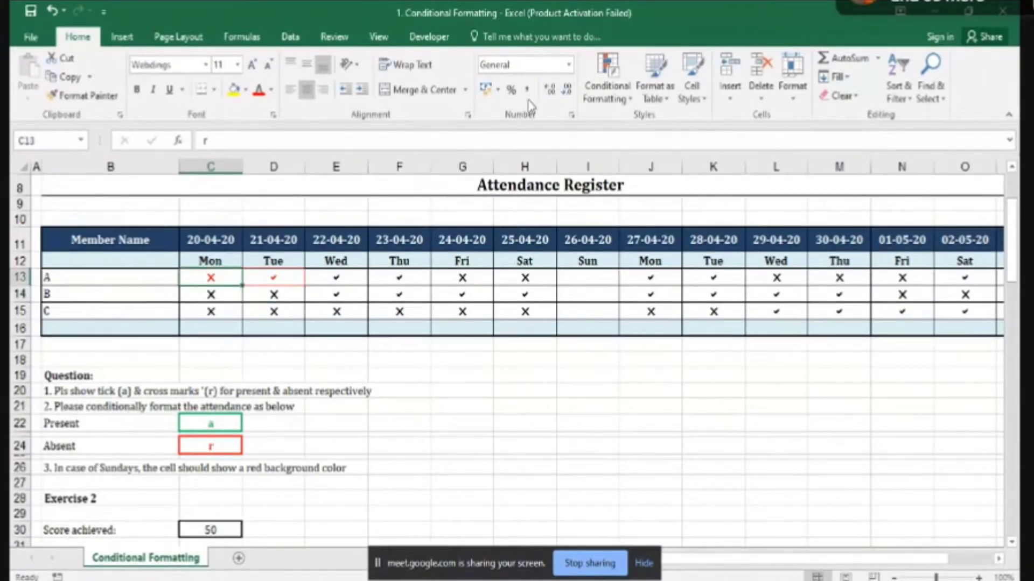
left_click(607, 81)
left_click(609, 334)
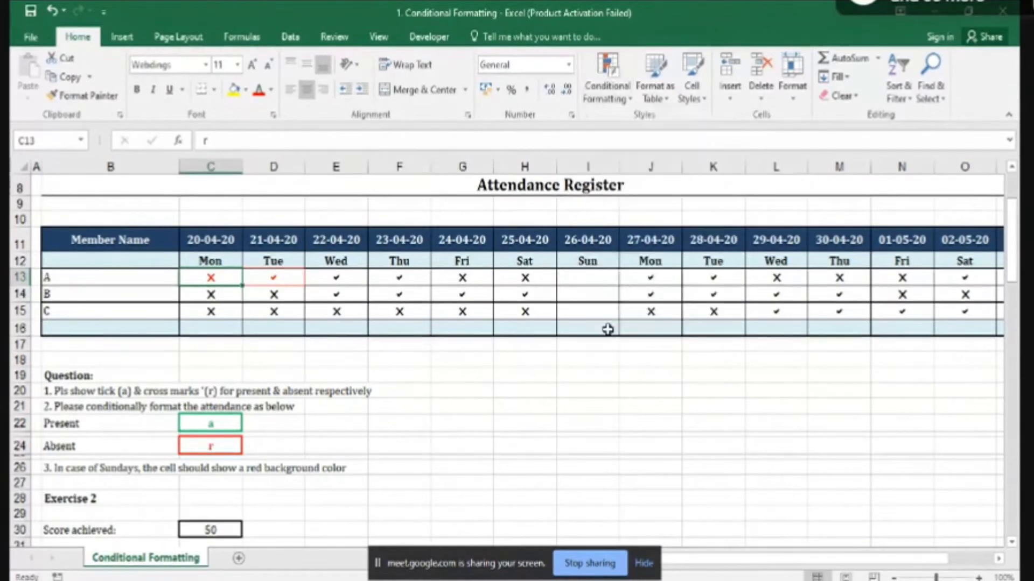
left_click(424, 320)
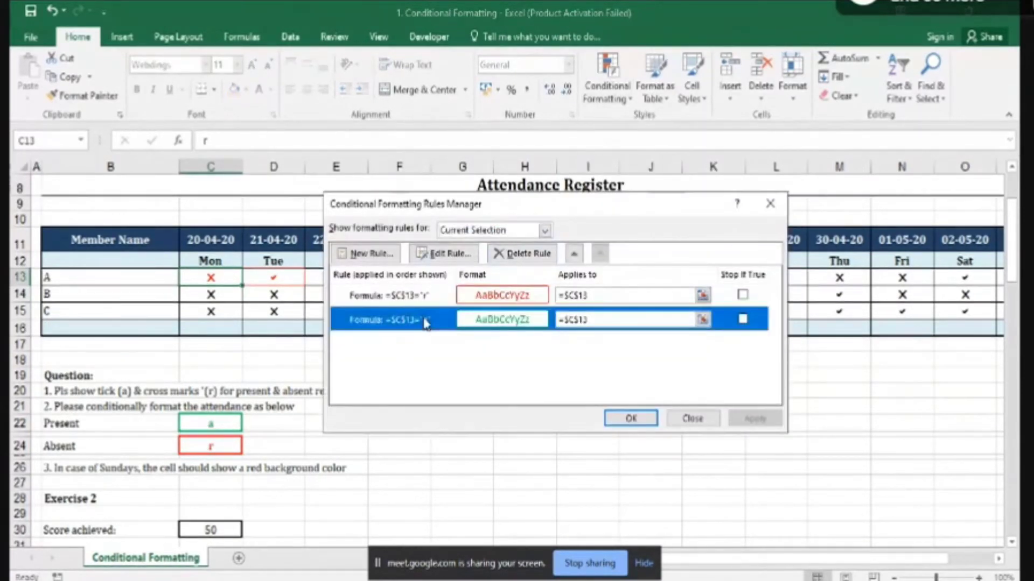
left_click(439, 254)
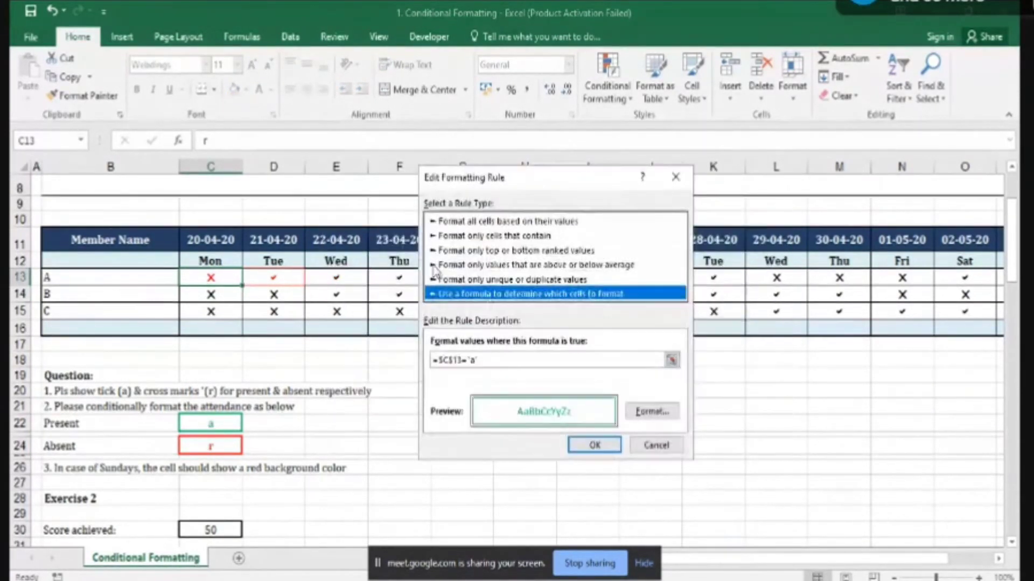
left_click(461, 360)
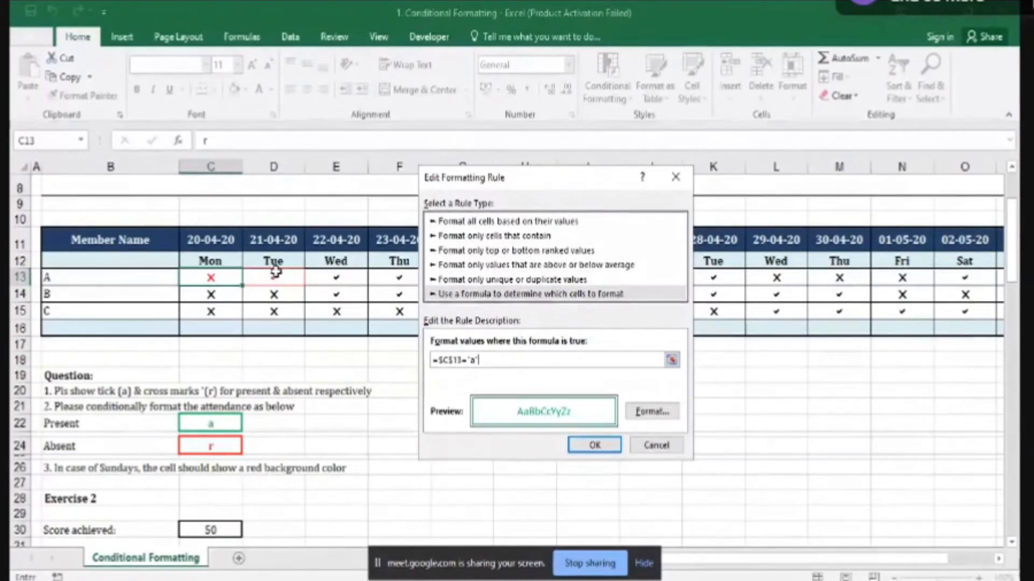
key("Return")
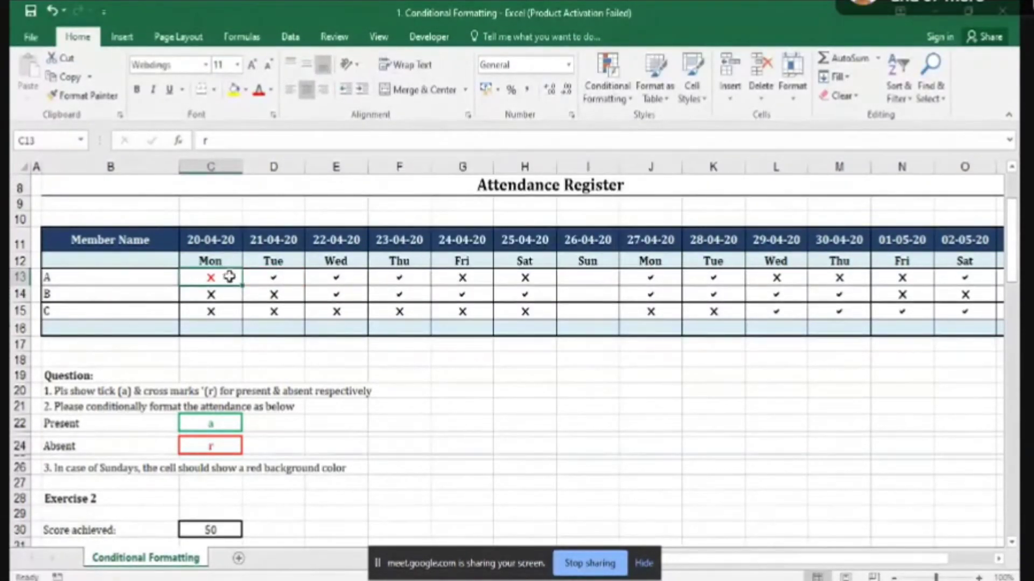
Bring up the conditional formatting rules for C13 and check the scope choices, keeping Current Selection.
left_click(605, 86)
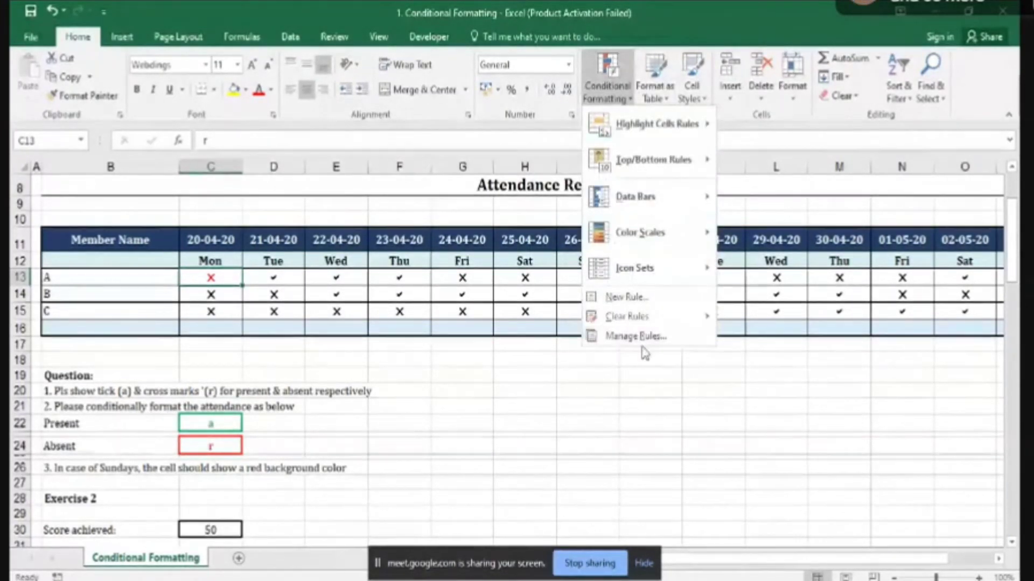
left_click(682, 338)
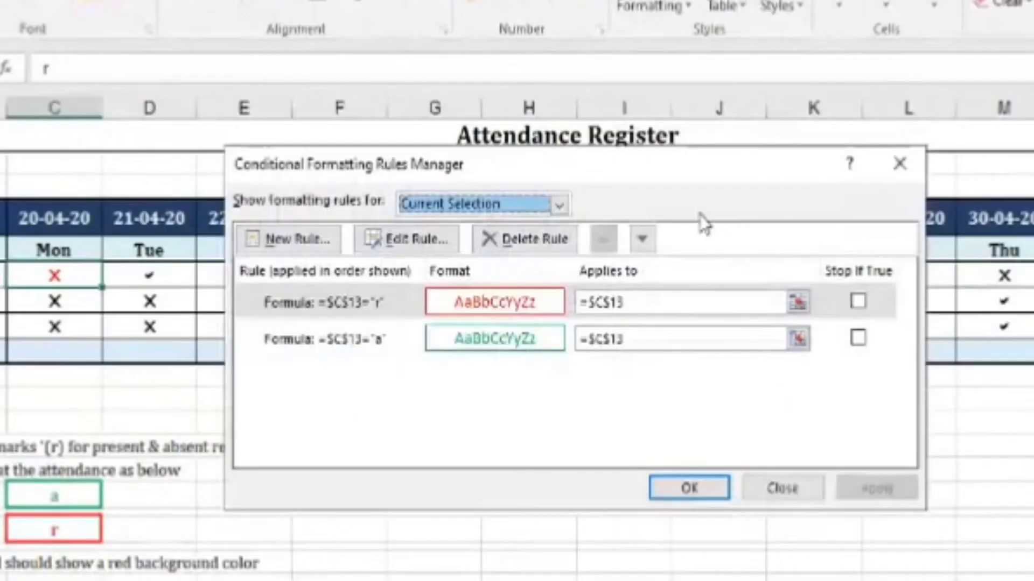
left_click_drag(719, 86, 719, 86)
left_click(506, 120)
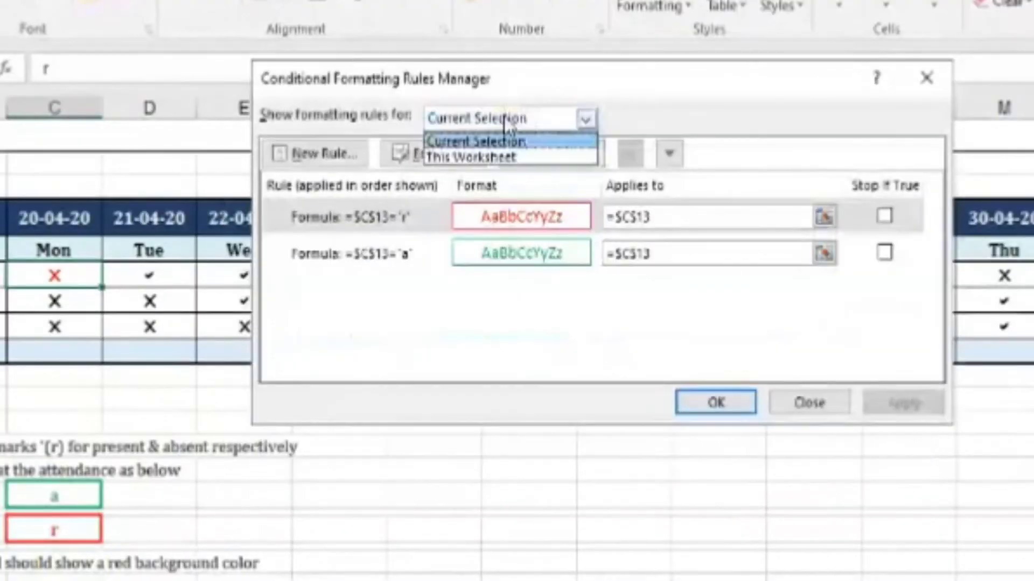
left_click(525, 126)
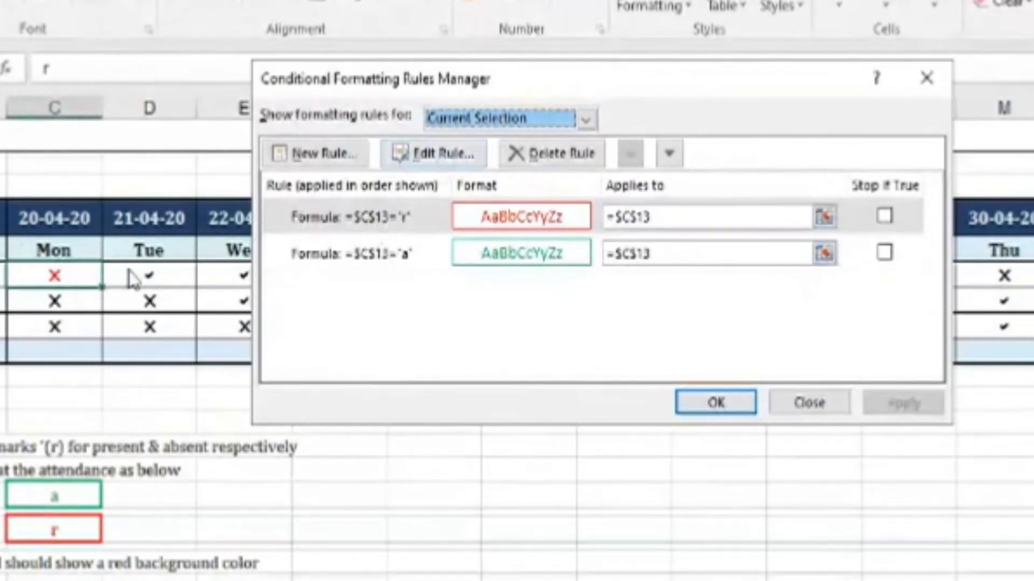
left_click(506, 118)
left_click(486, 143)
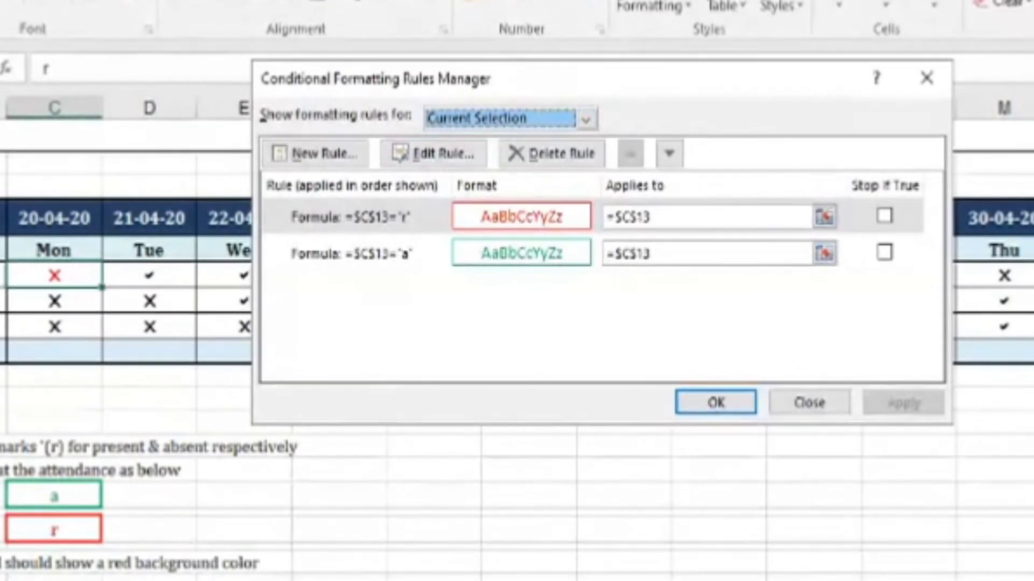
Change the red rule's formula to the relative reference =C13="r".
left_click(332, 223)
left_click(436, 162)
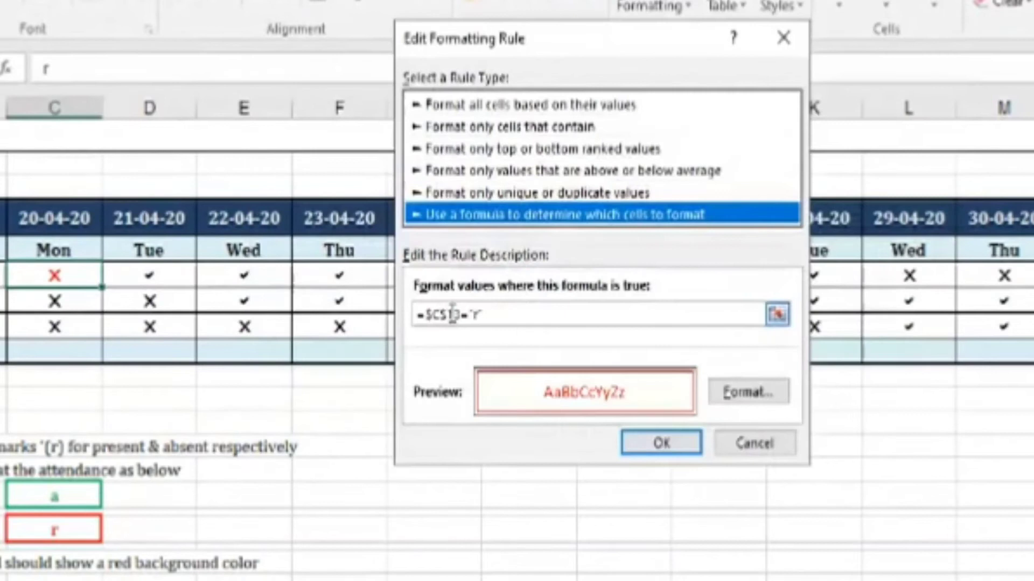
left_click(451, 314)
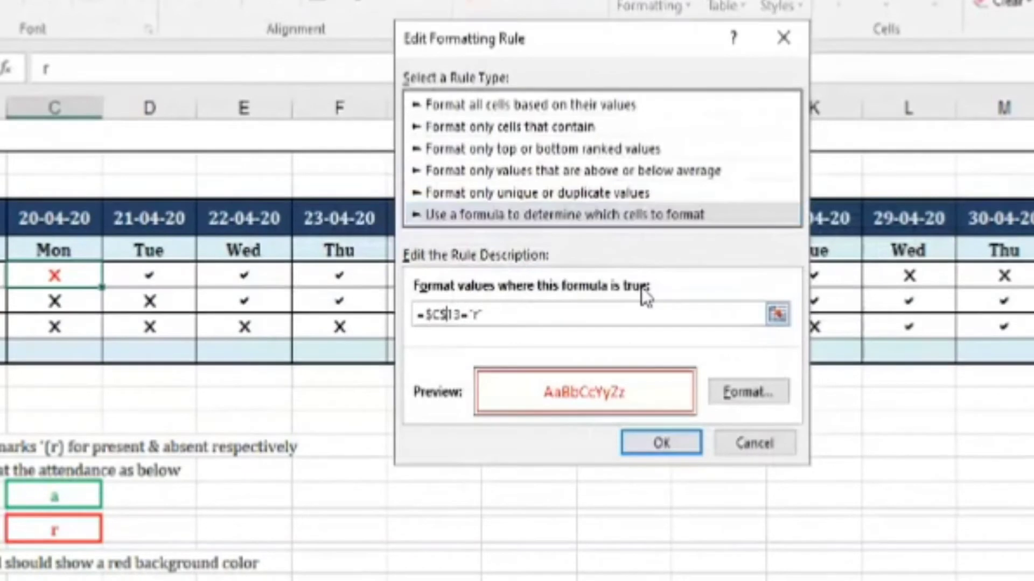
key("F4")
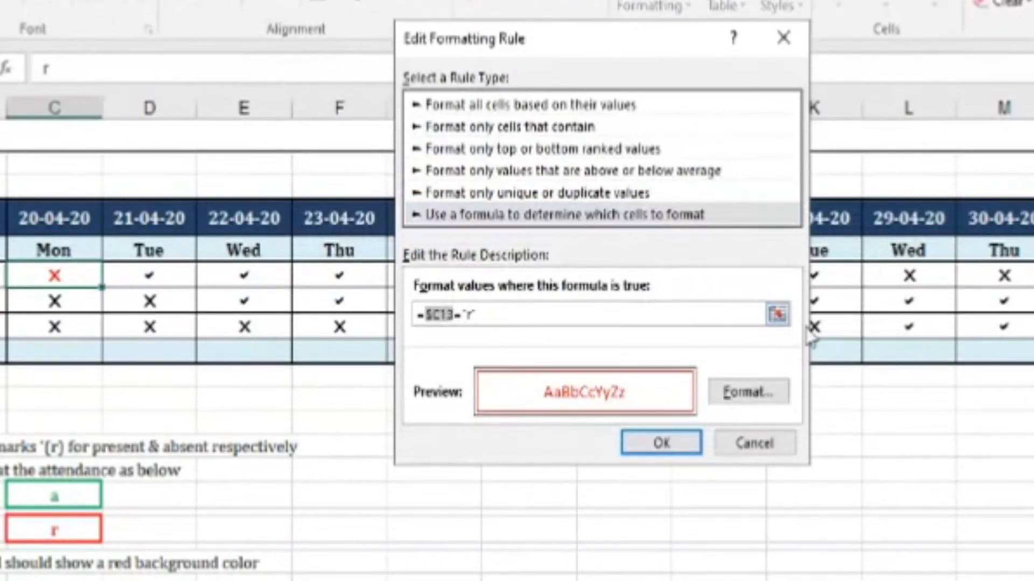
key("F4")
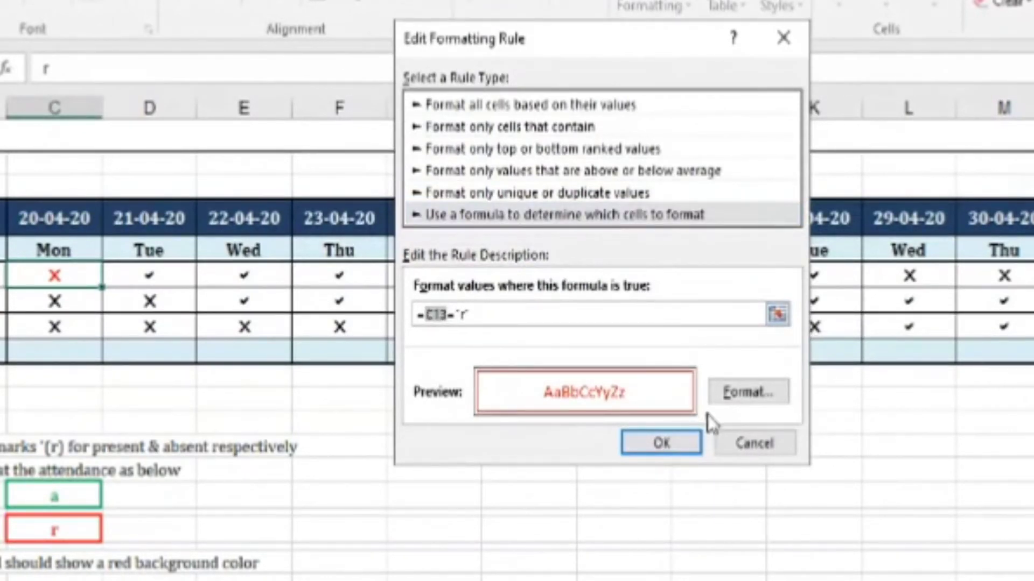
left_click(681, 444)
Change the green rule's formula to the relative reference =C13="a" and apply the updated rules.
left_click(360, 266)
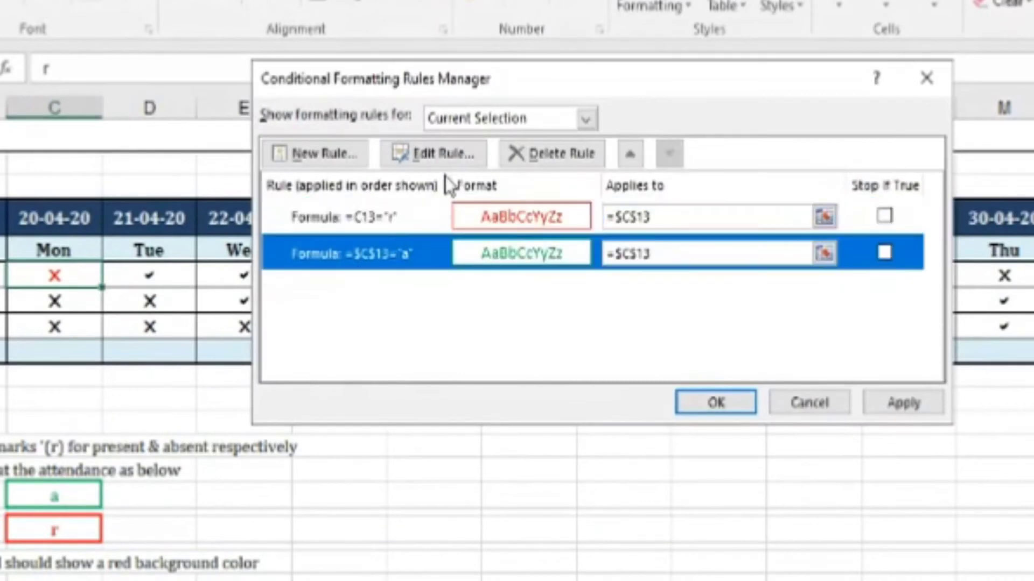
left_click(451, 162)
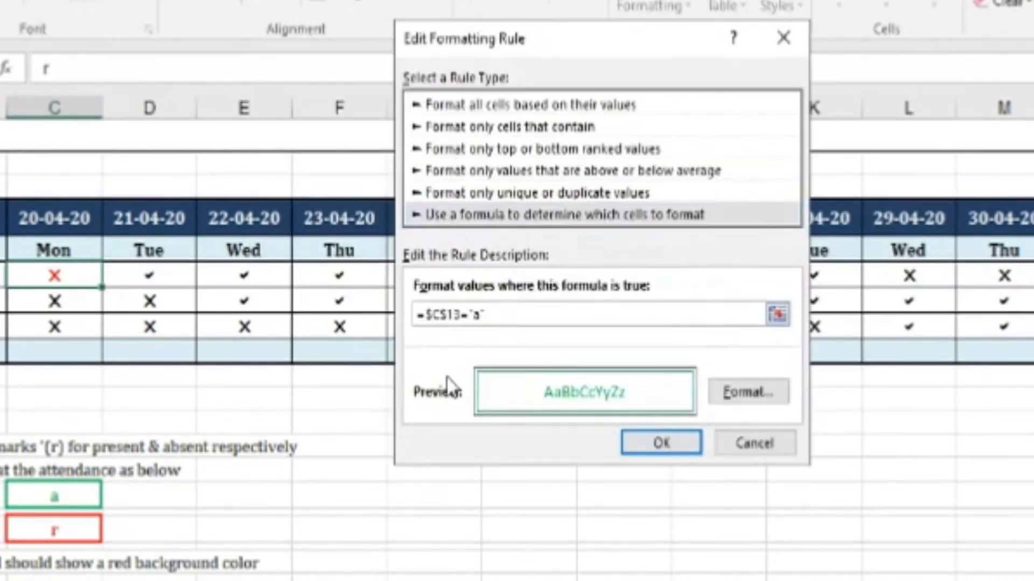
key("F4")
key("F4")
key("F4")
left_click(679, 445)
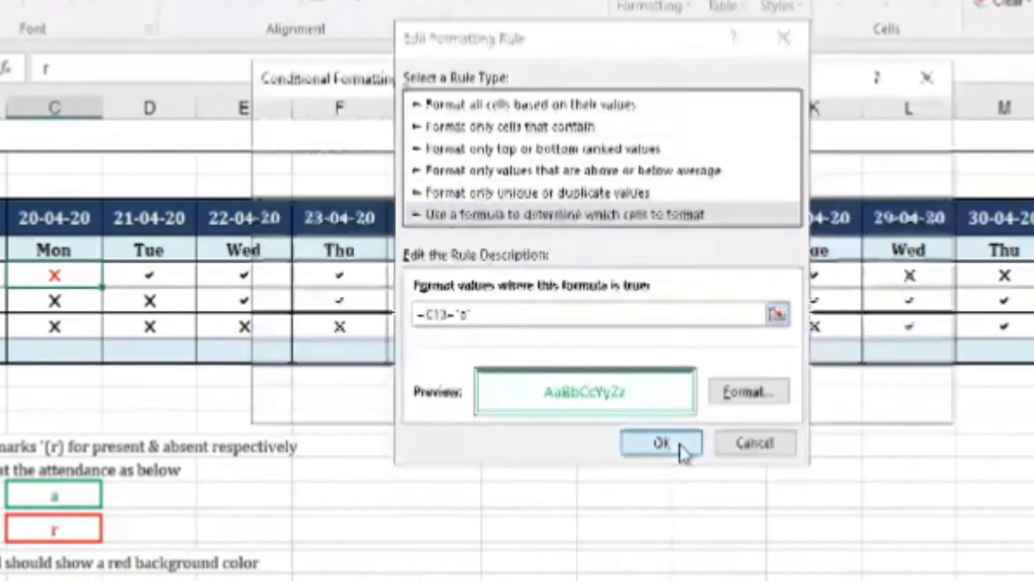
left_click(910, 404)
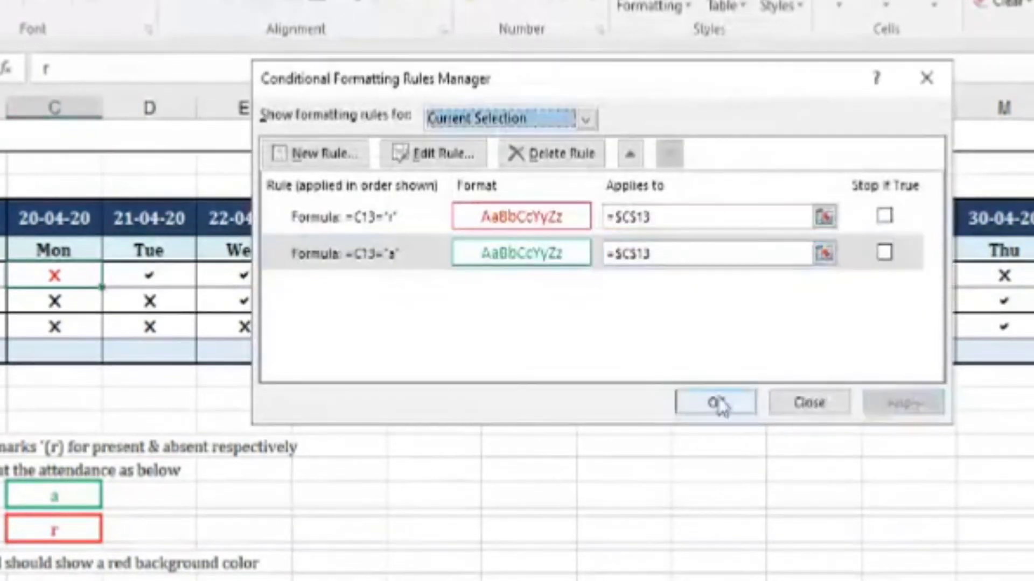
left_click(719, 403)
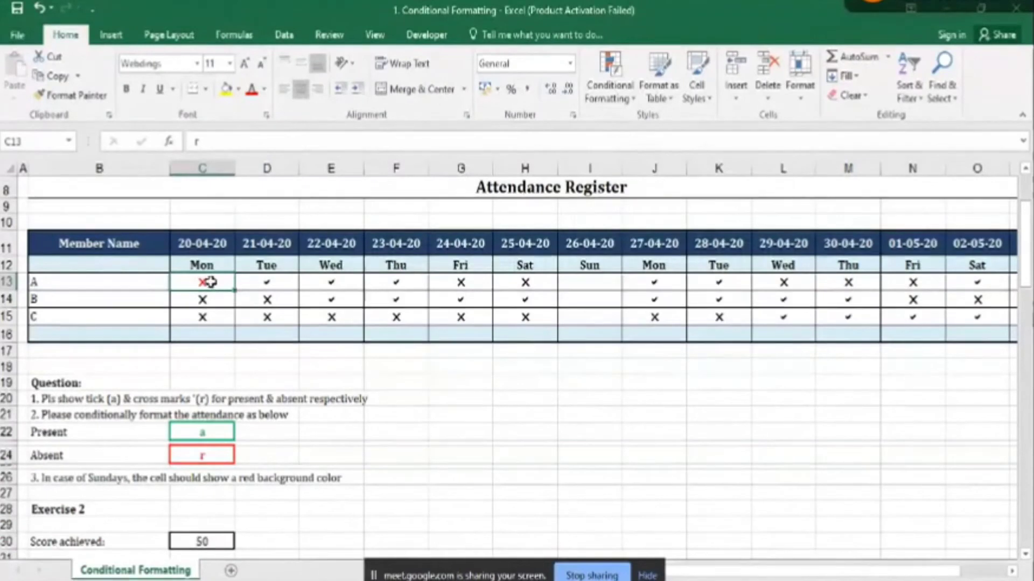
Copy C13 to D13, enter a there to test the relative rules, and undo both changes.
key("ctrl+c")
left_click(243, 282)
key("ctrl+v")
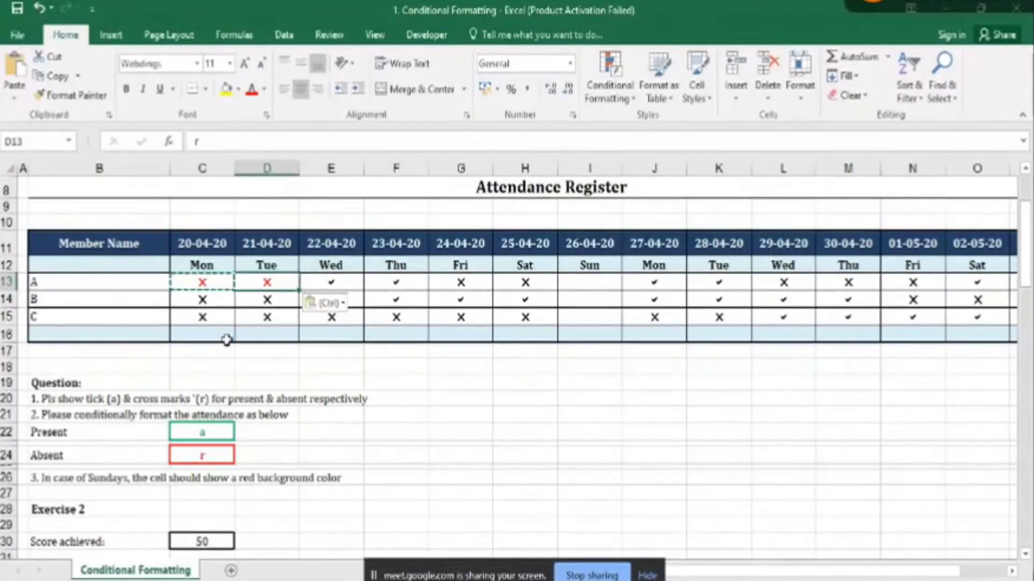
type("a")
key("Return")
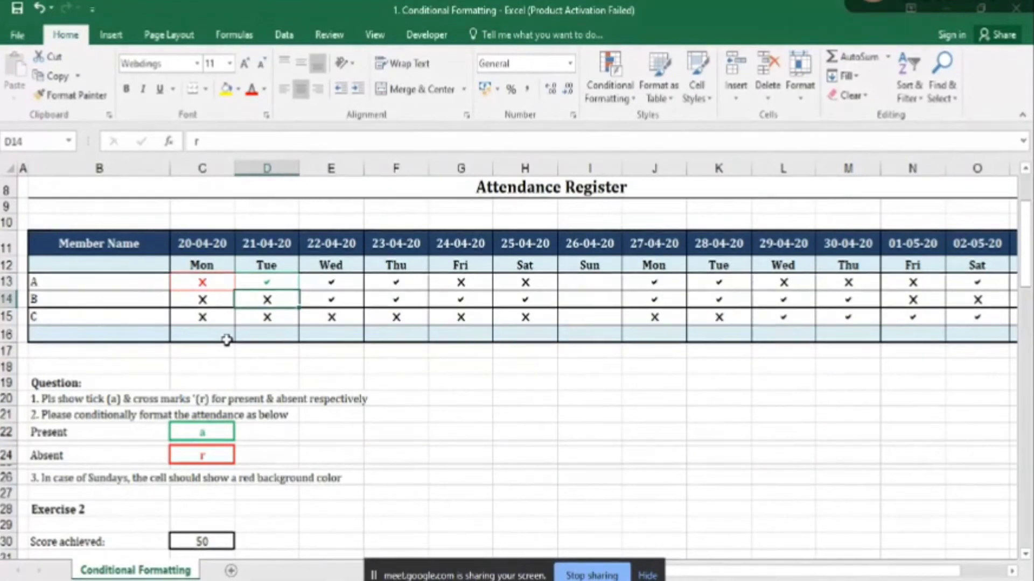
key("ctrl+z")
key("ctrl+z")
key("Left")
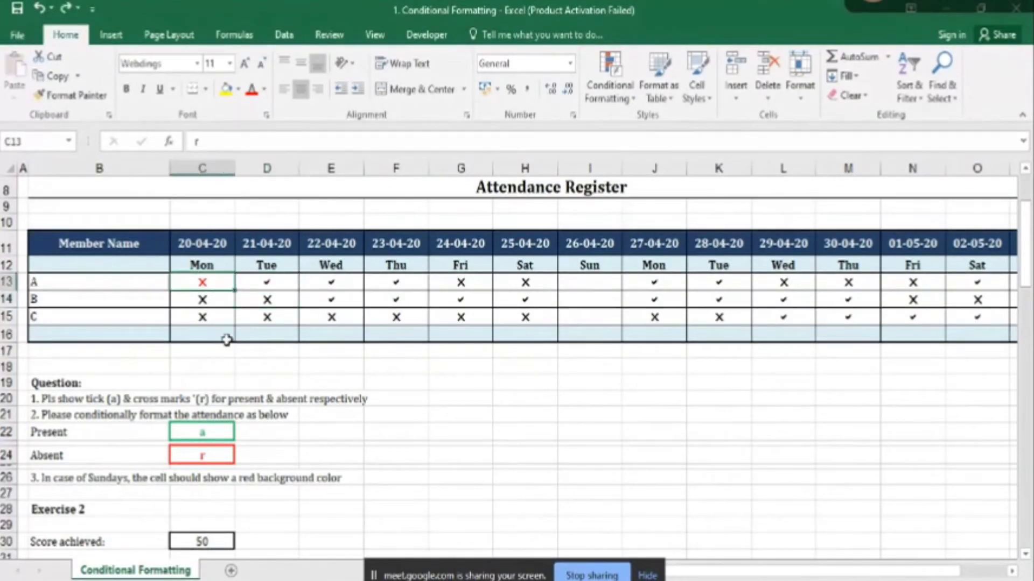
Try copying C13 to D13 again and replace the pasted mark with a.
left_click(271, 281)
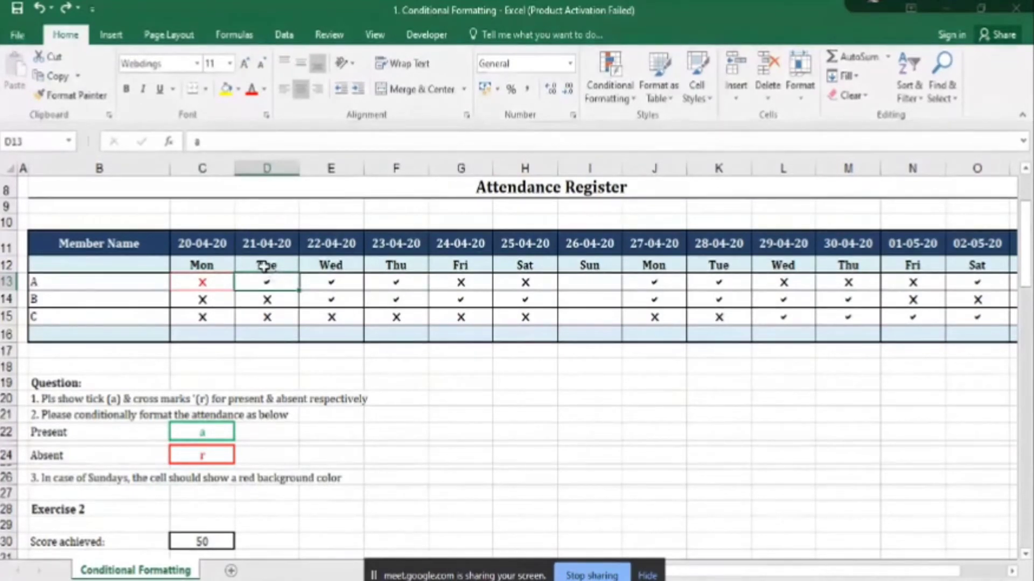
left_click(216, 283)
key("ctrl+c")
left_click(264, 285)
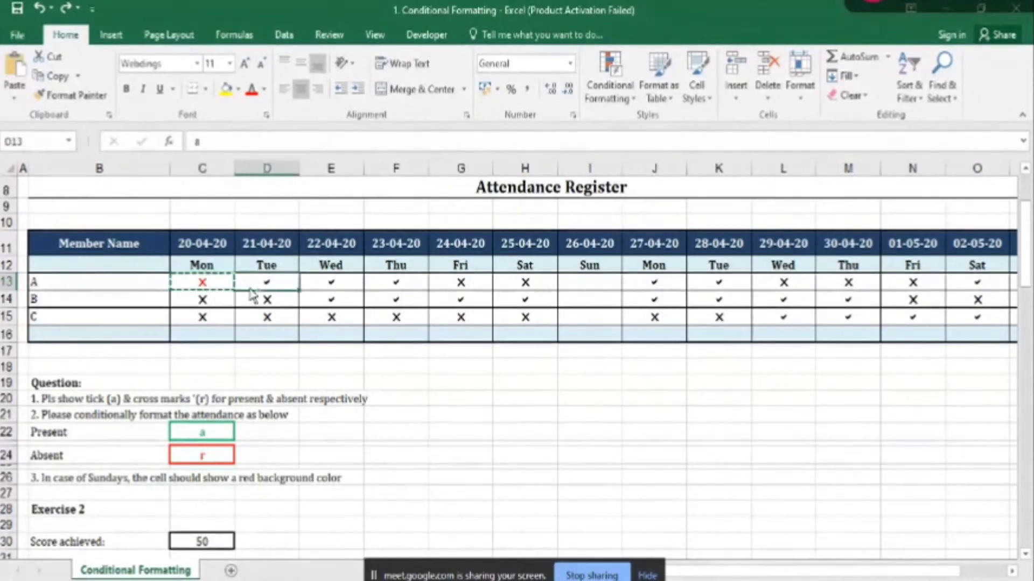
key("ctrl+v")
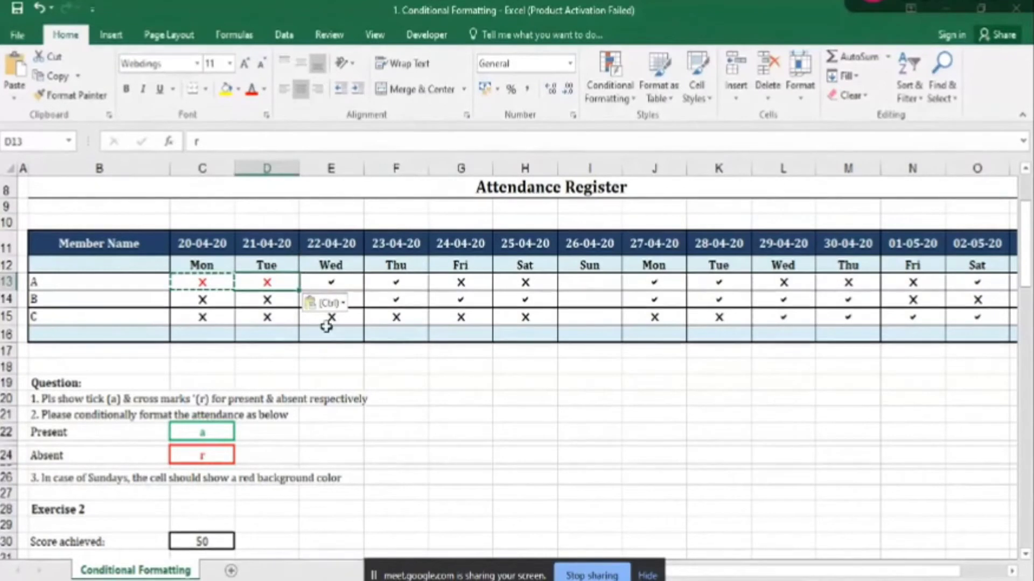
type("a")
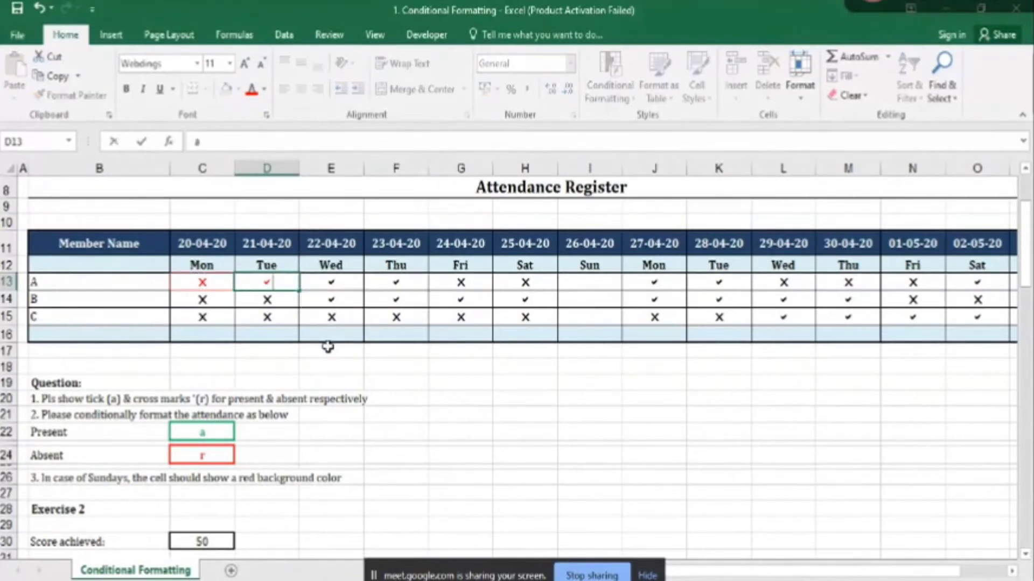
key("Return")
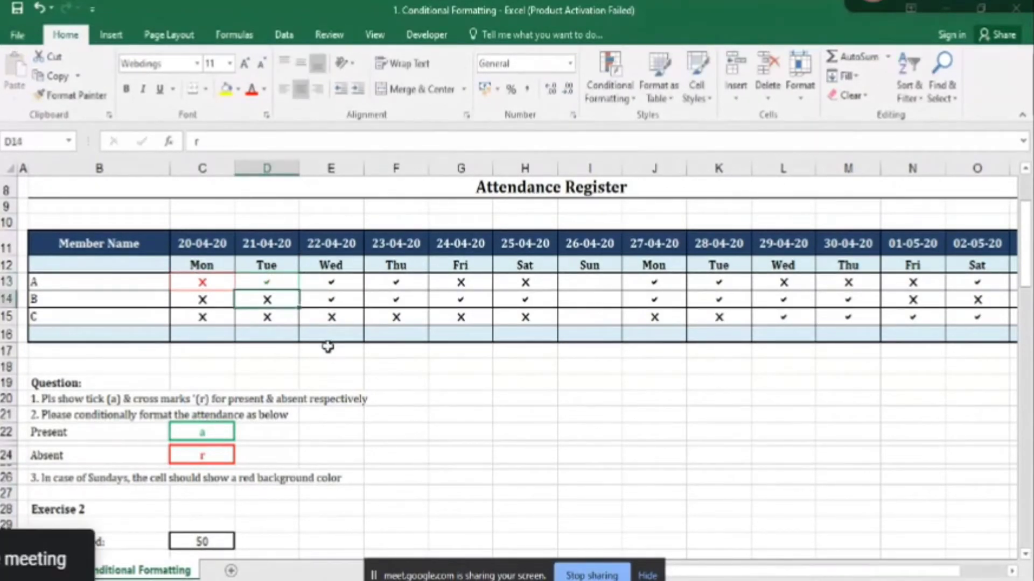
key("Up")
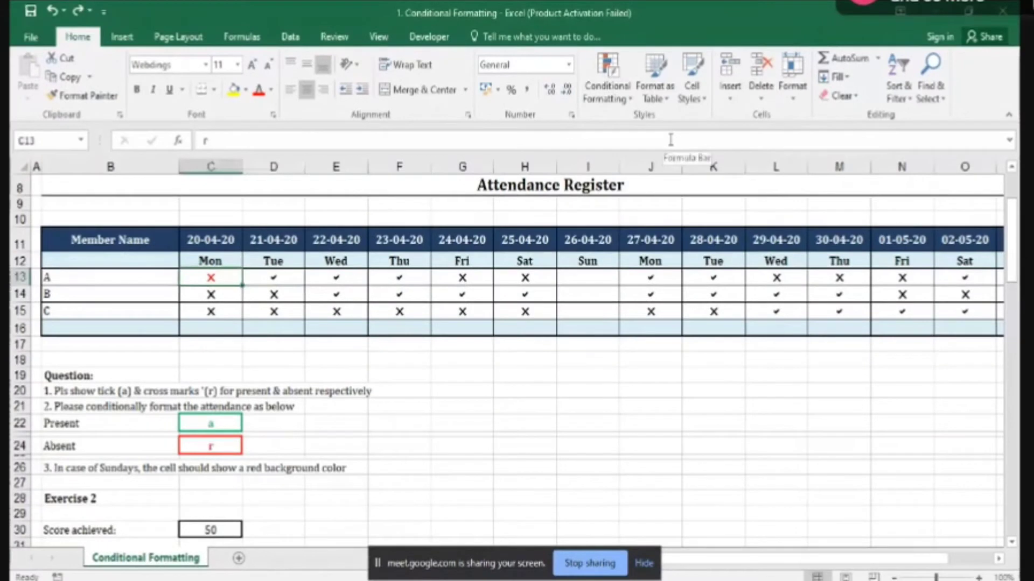
Try an ordinary paste of C13 into D13 twice, undoing each paste.
key("ctrl+c")
key("Right")
key("ctrl+v")
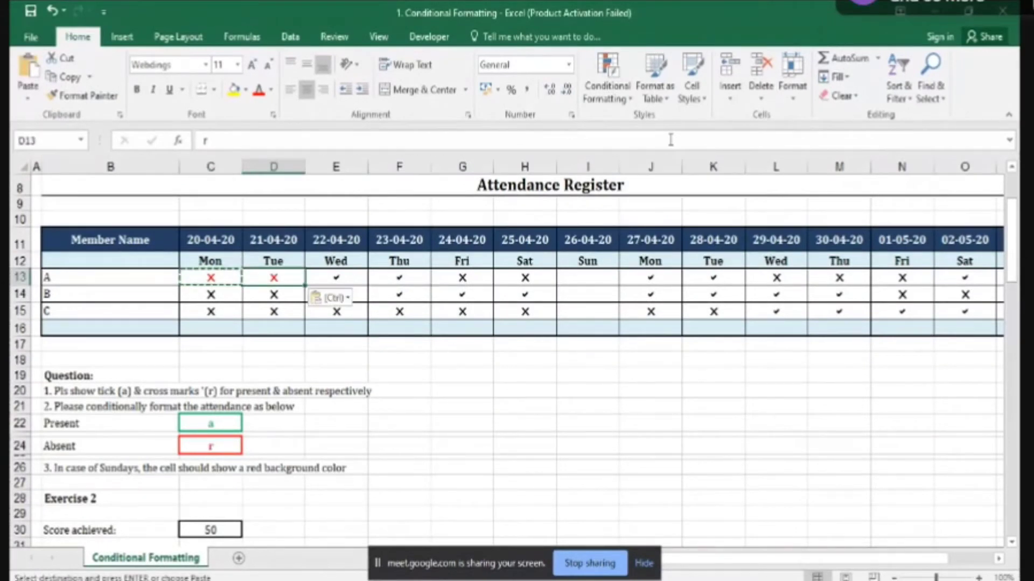
key("Escape")
key("Down")
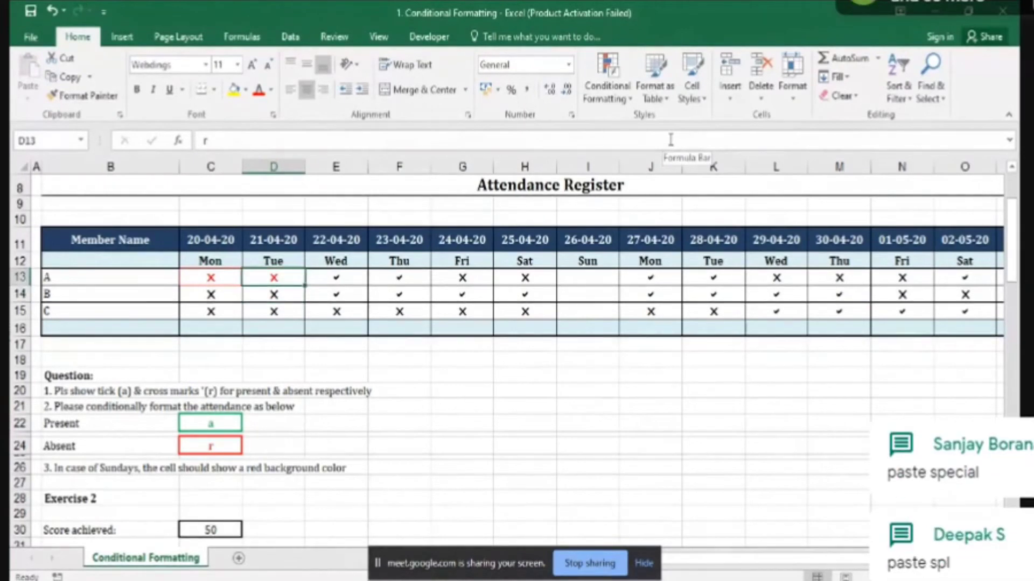
key("ctrl+z")
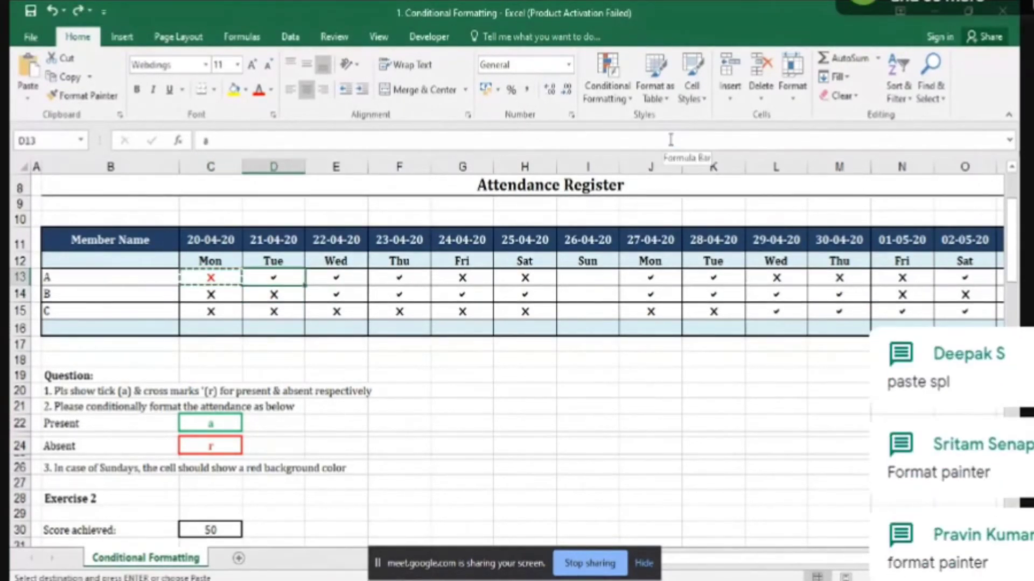
key("ctrl+v")
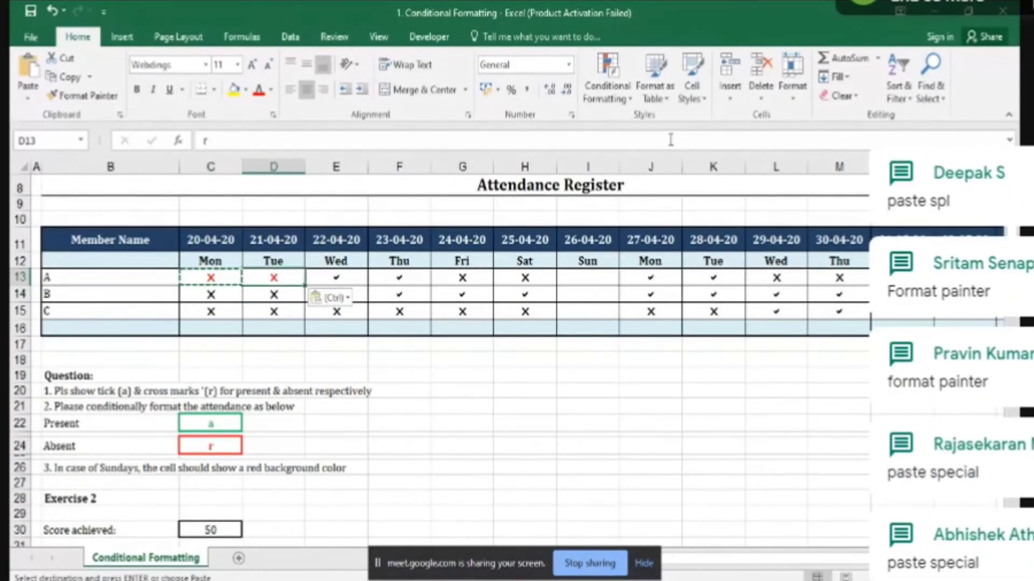
key("ctrl+z")
key("Left")
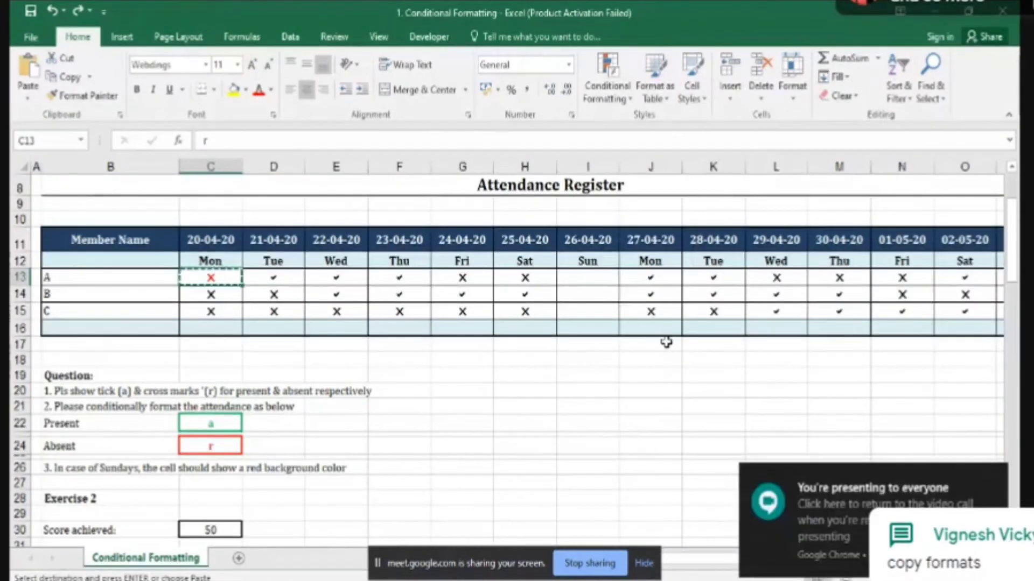
key("Escape")
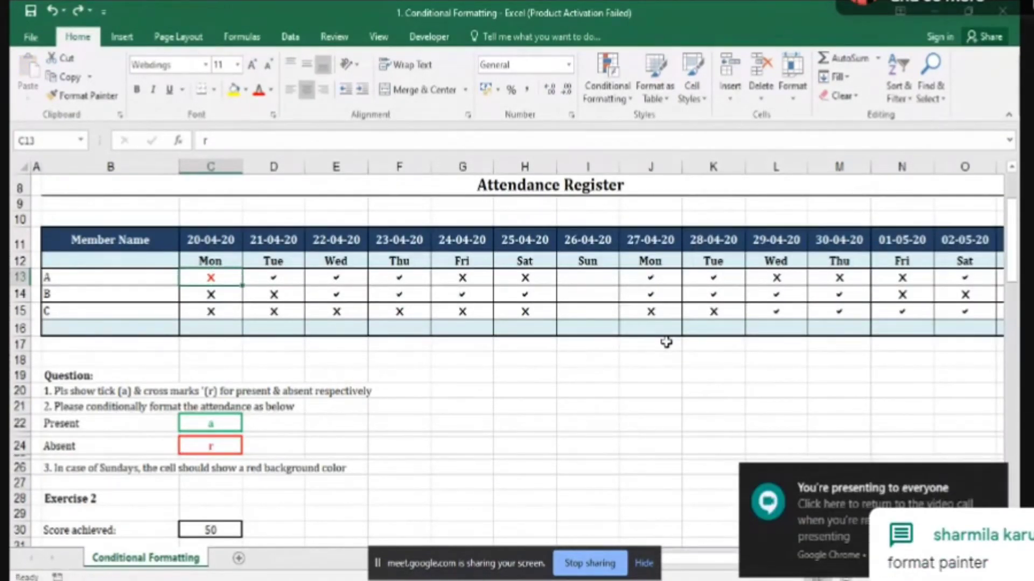
Copy C13 and use Paste Special to apply only its Formats to D13.
key("ctrl+c")
key("Right")
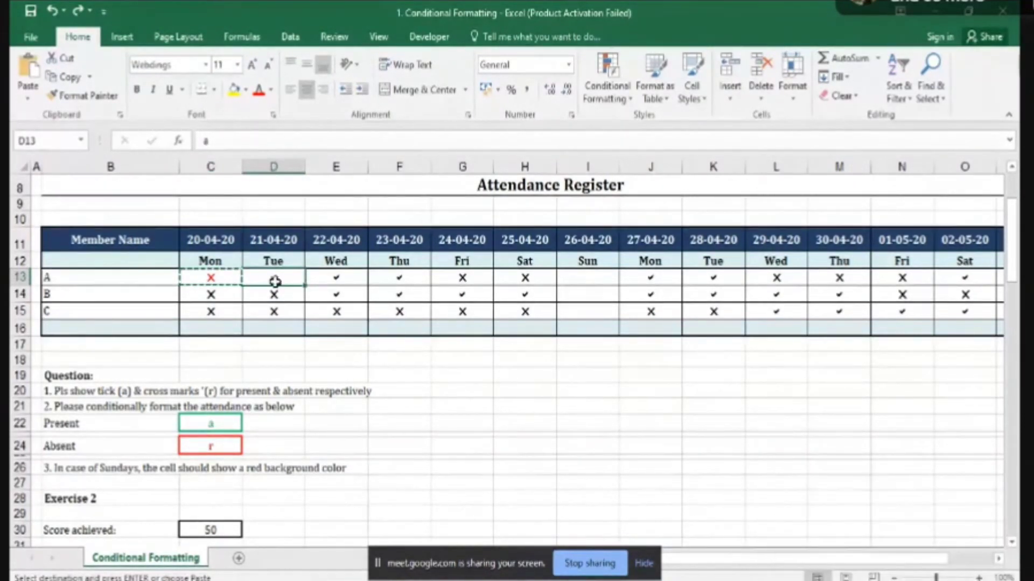
left_click(28, 92)
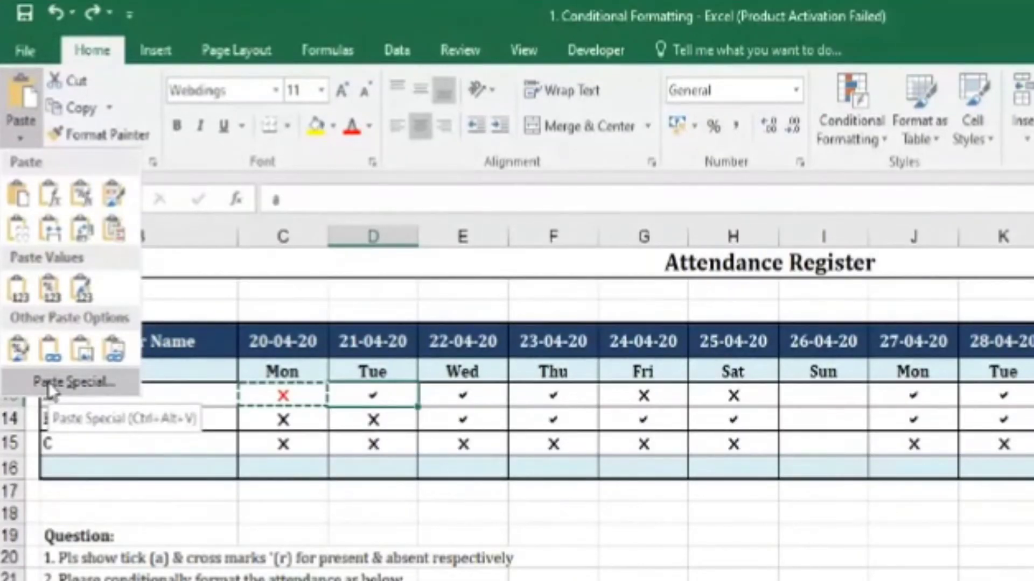
left_click(47, 382)
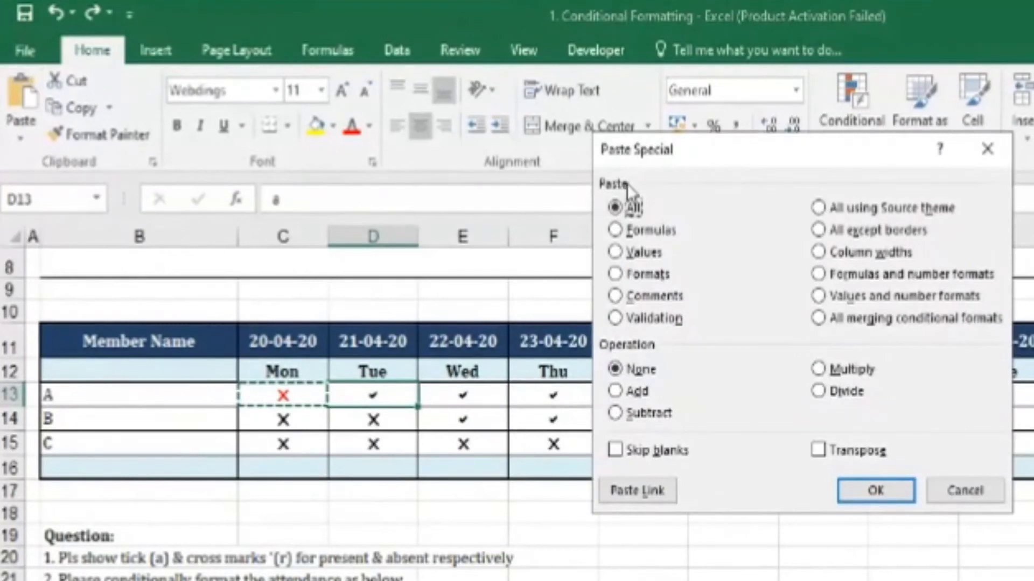
left_click(651, 281)
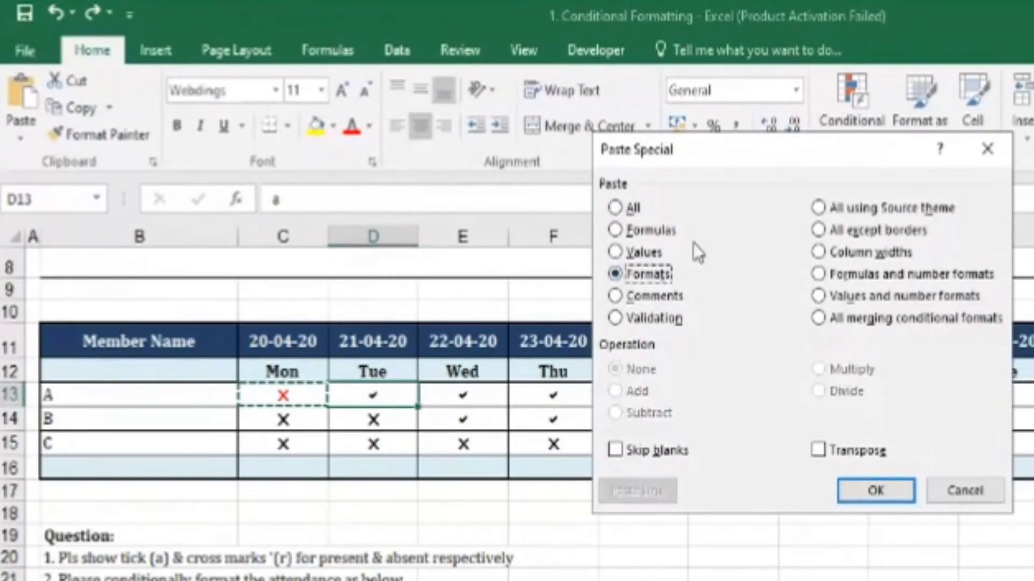
left_click(856, 491)
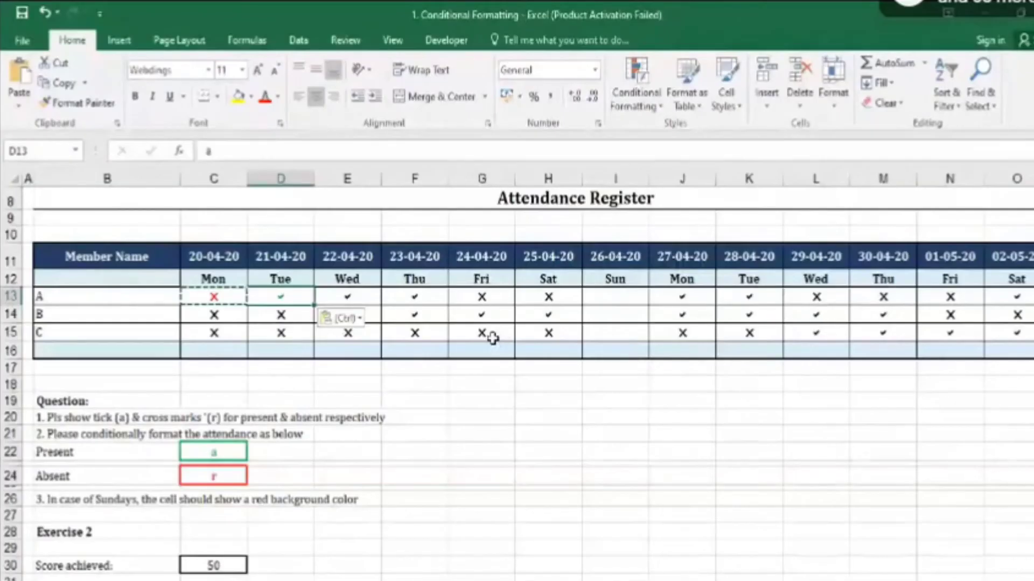
key("Escape")
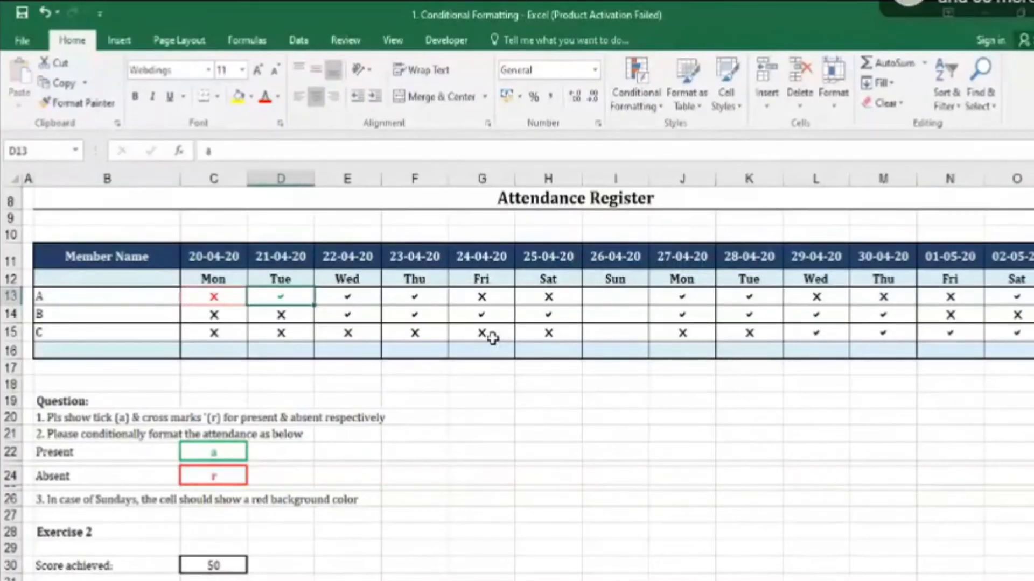
Enter r in D13 to test its rules, and copy C13's formatting across the attendance row to P13.
type("r")
key("ctrl+Return")
key("Left")
key("ctrl+c")
key("Right")
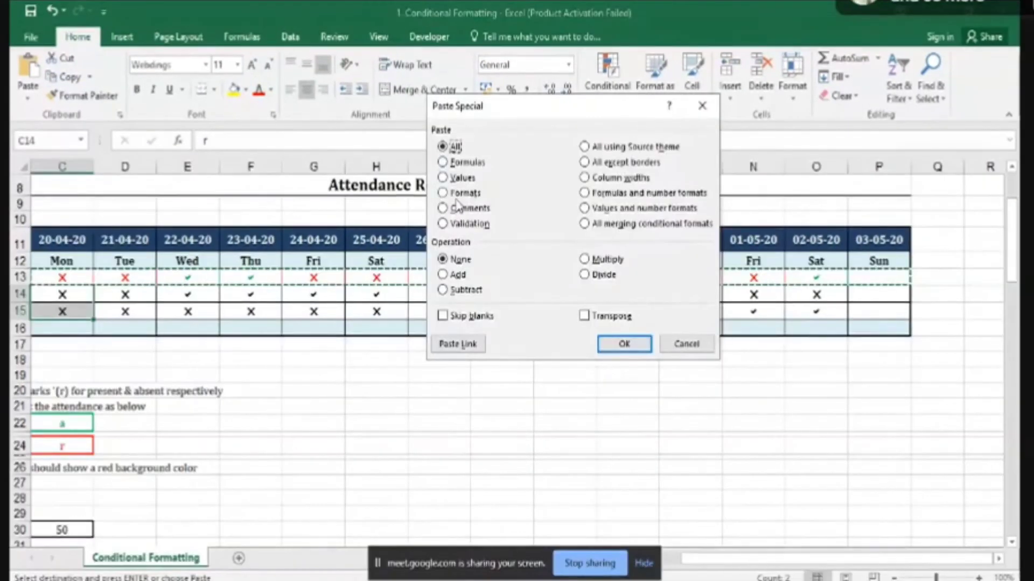
Paste only row 13's Formats onto C14:C15 with Paste Special.
left_click(457, 194)
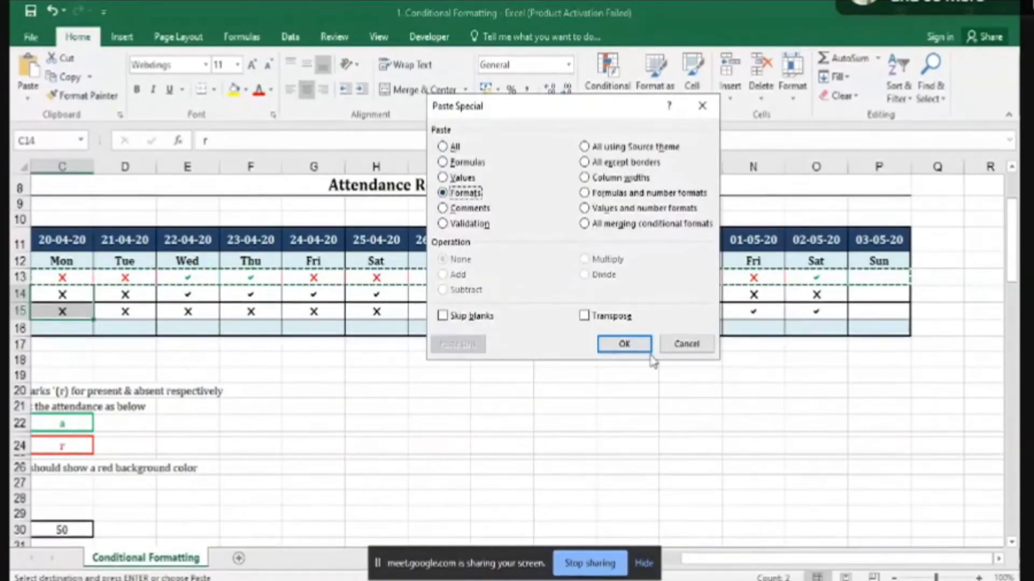
left_click(625, 344)
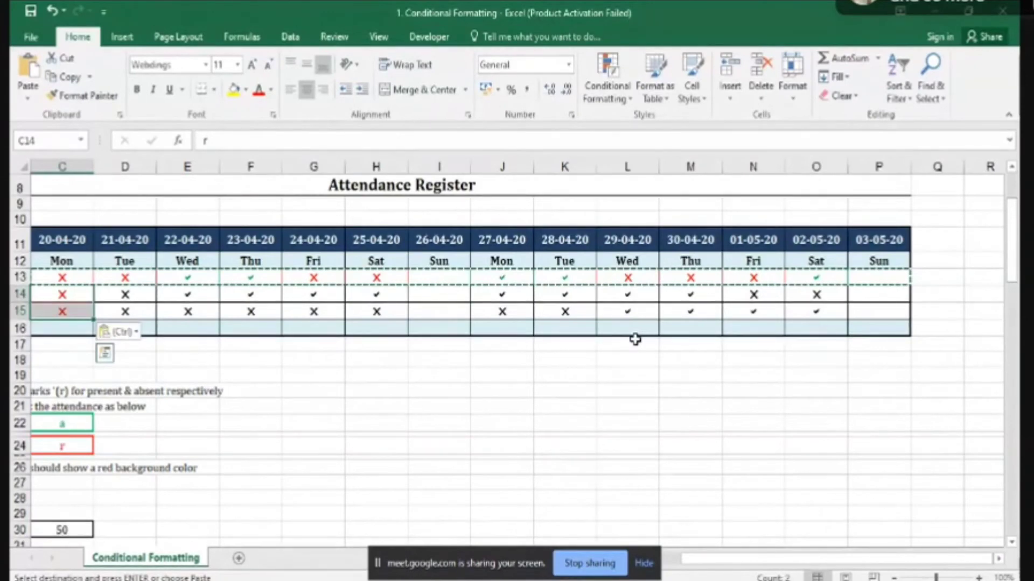
key("Escape")
Copy the first member's attendance row C13:P13 and use Paste Special to apply only its Formats to row 14.
key("Left")
key("Left")
key("Right")
key("Right")
key("Up")
key("Down")
key("Up")
key("ctrl+shift+Right")
key("ctrl+c")
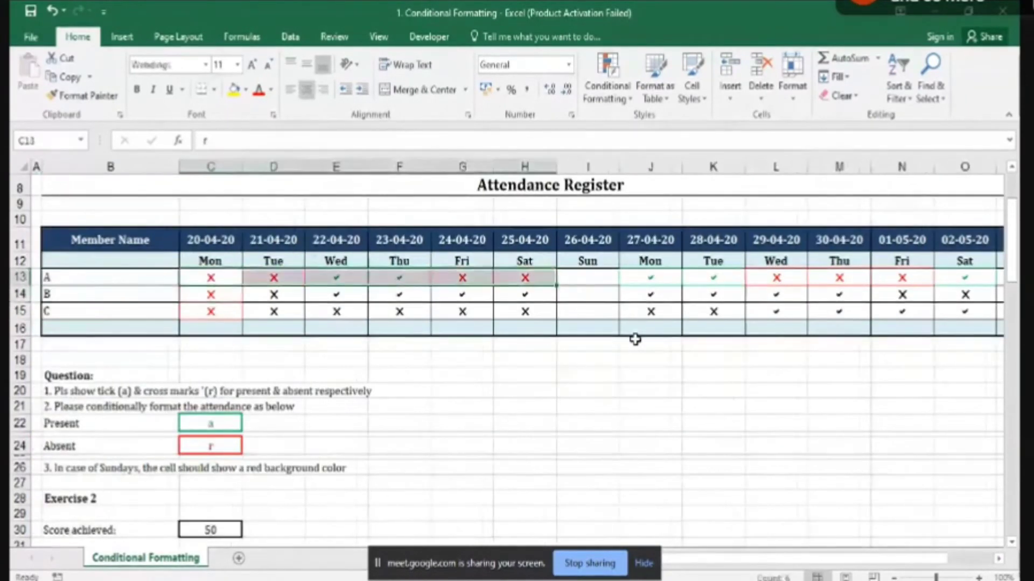
key("ctrl+shift+Right")
key("ctrl+shift+Right")
key("shift+Right")
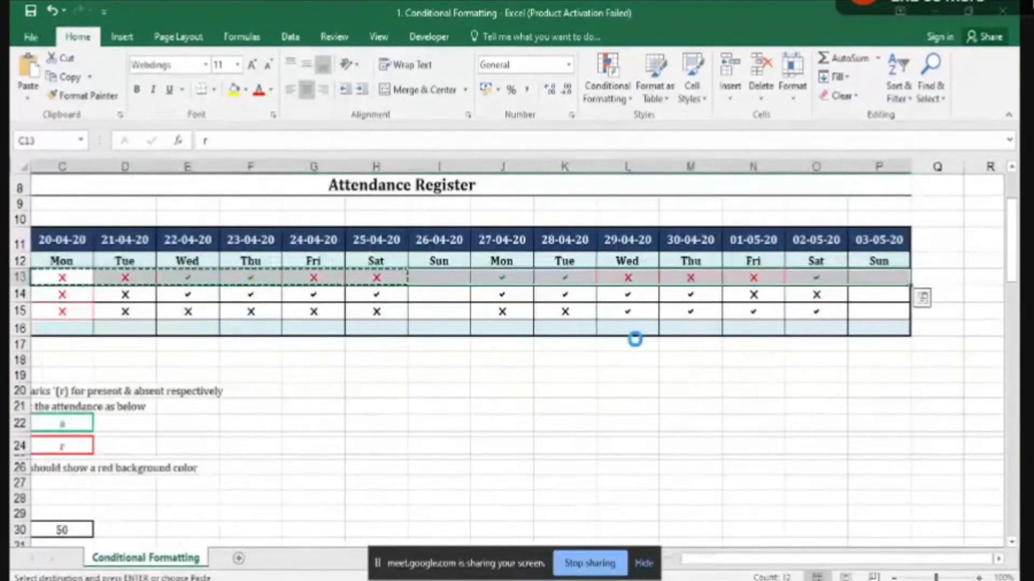
key("ctrl+c")
key("Down")
key("ctrl+alt+v")
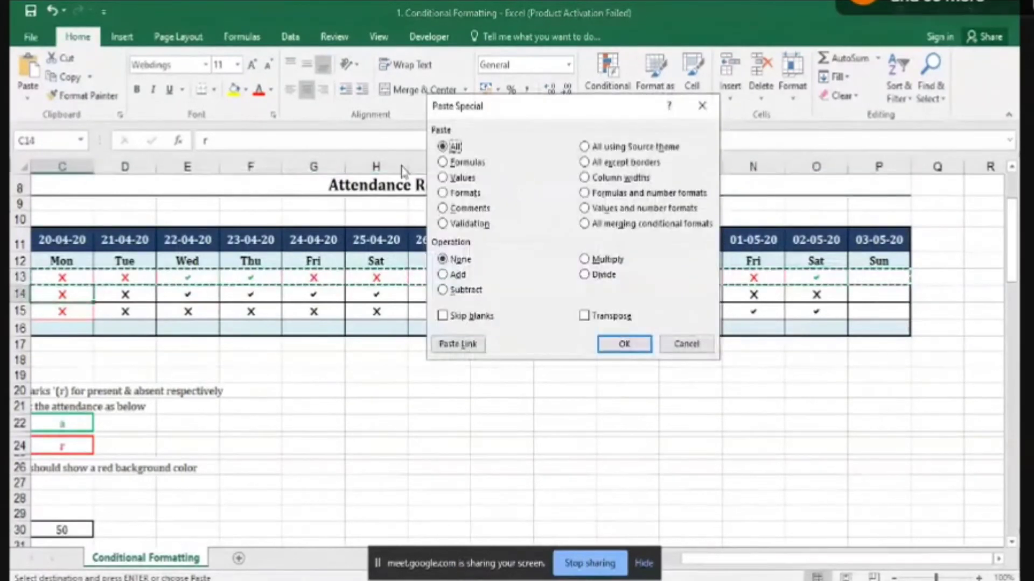
key("t")
left_click(624, 345)
Apply only the copied row's Formats to the row starting at C15 with Paste Special.
left_click(71, 306)
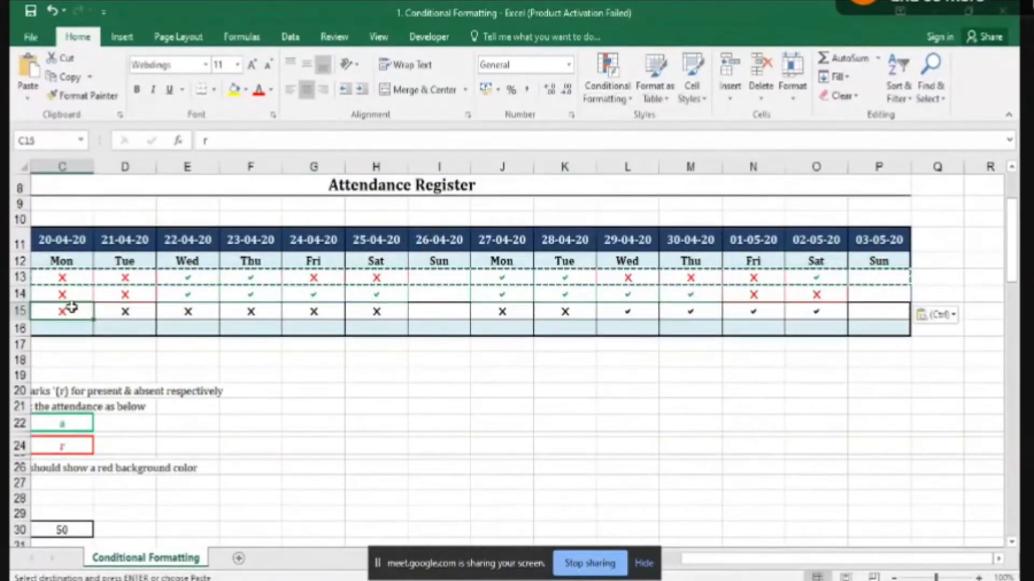
key("ctrl+alt+v")
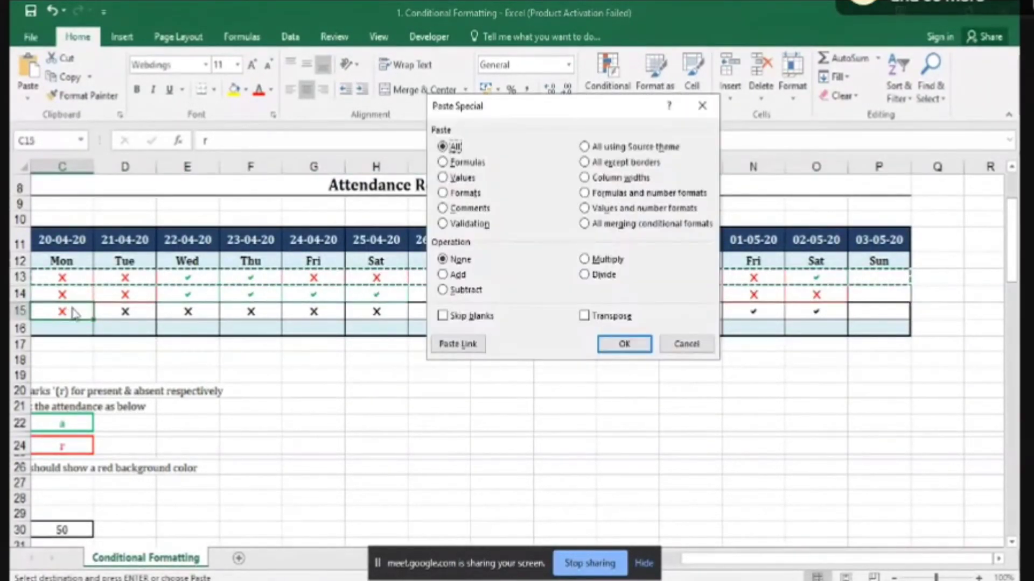
left_click(443, 192)
left_click(623, 345)
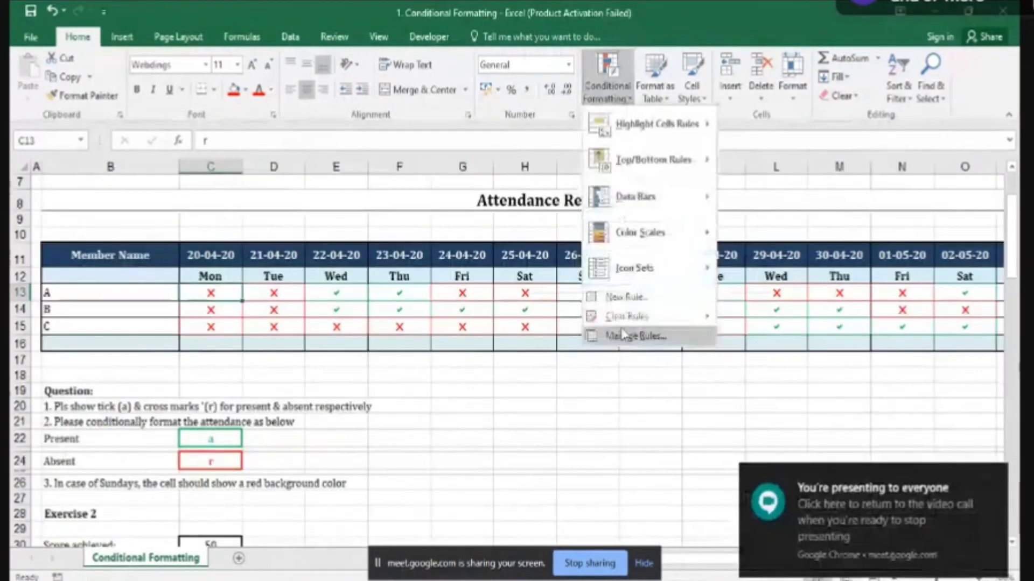
Open C13's conditional formatting rules and examine the formula of the red Absent rule.
left_click(619, 342)
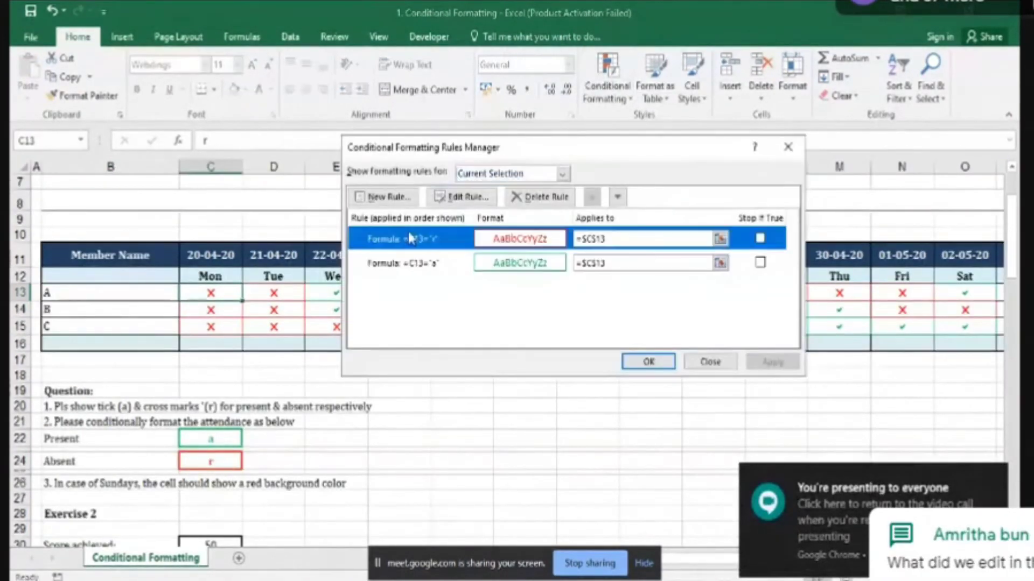
left_click(449, 200)
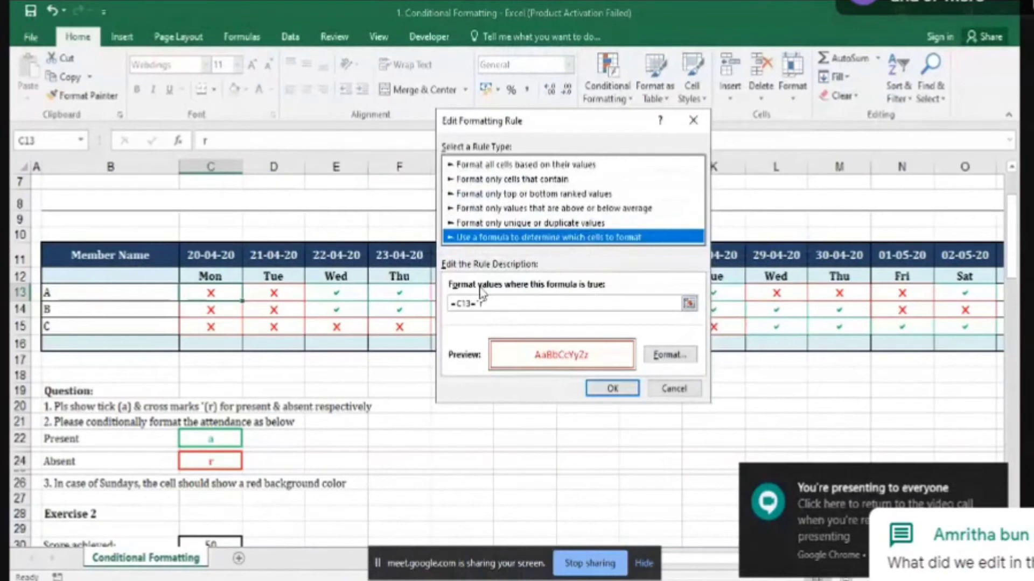
left_click(572, 303)
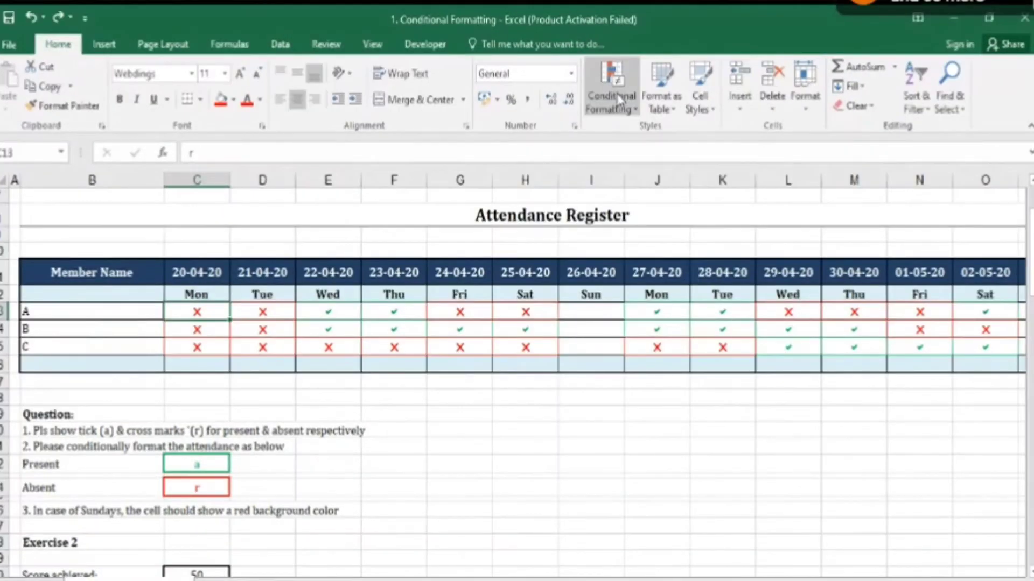
Start a formula-based conditional formatting rule for C13 with the formula =C$12="Sun", leaving the column reference relative.
left_click(619, 99)
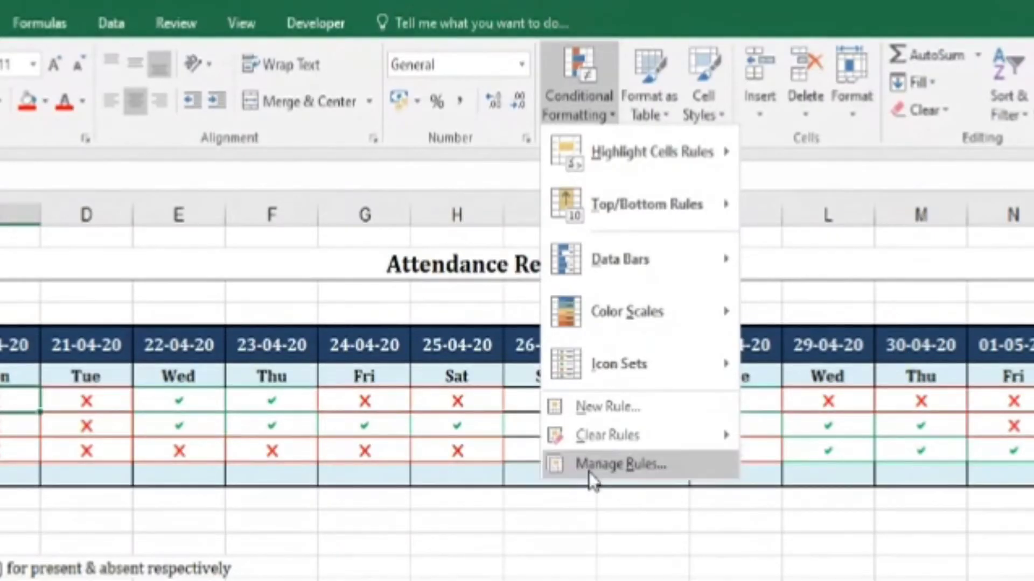
left_click(591, 408)
left_click(552, 291)
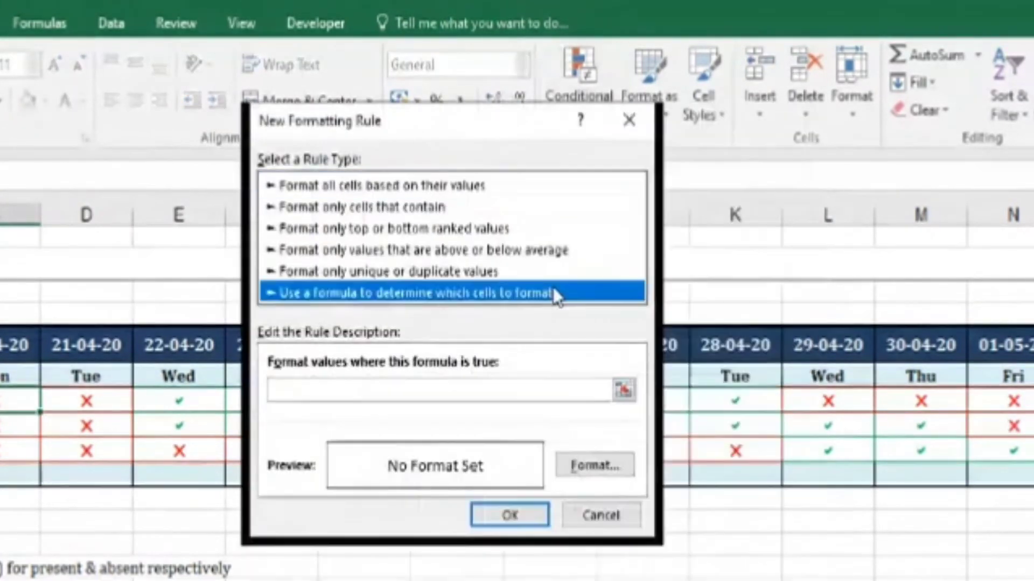
left_click(595, 395)
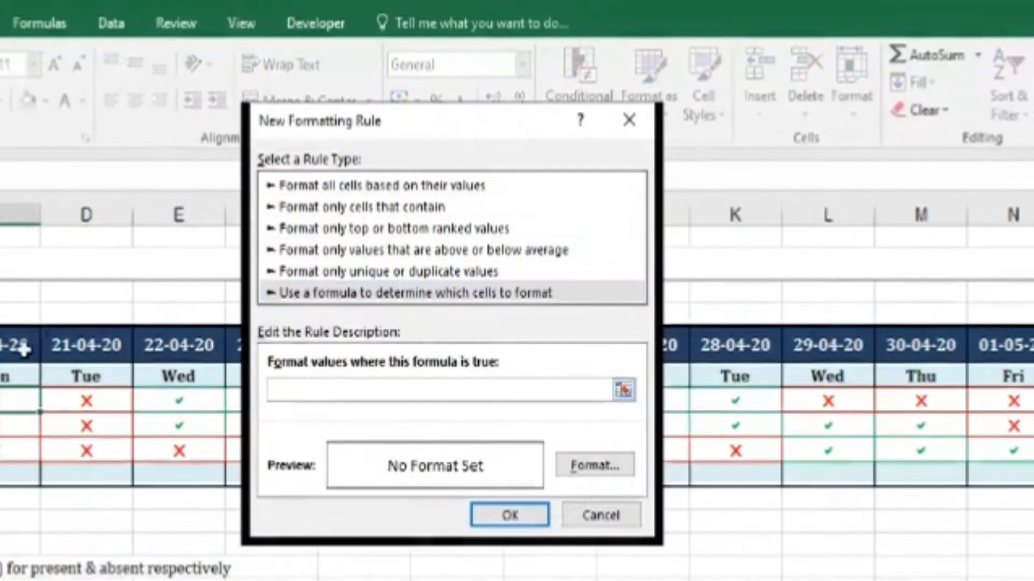
left_click(23, 370)
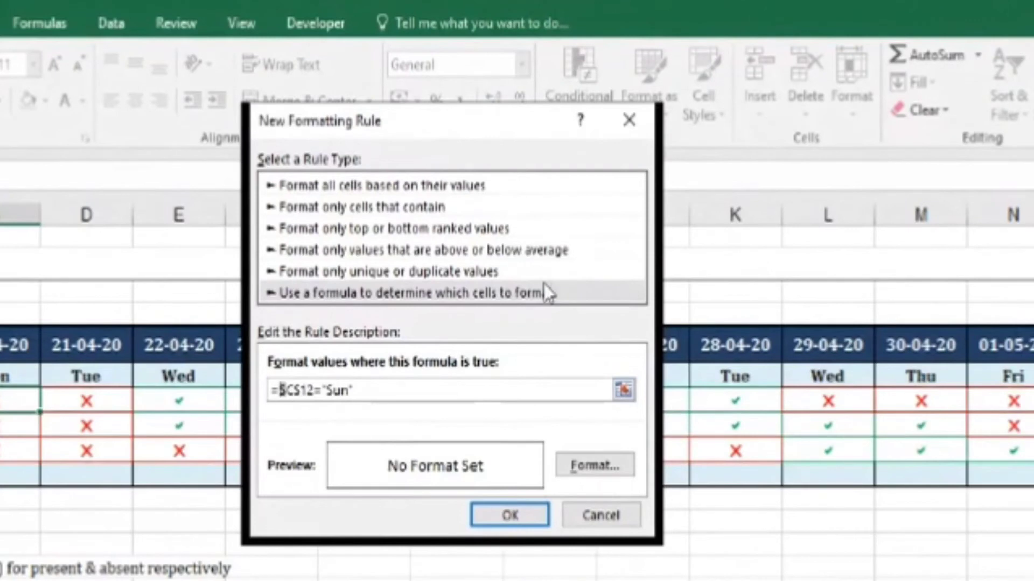
key("BackSpace")
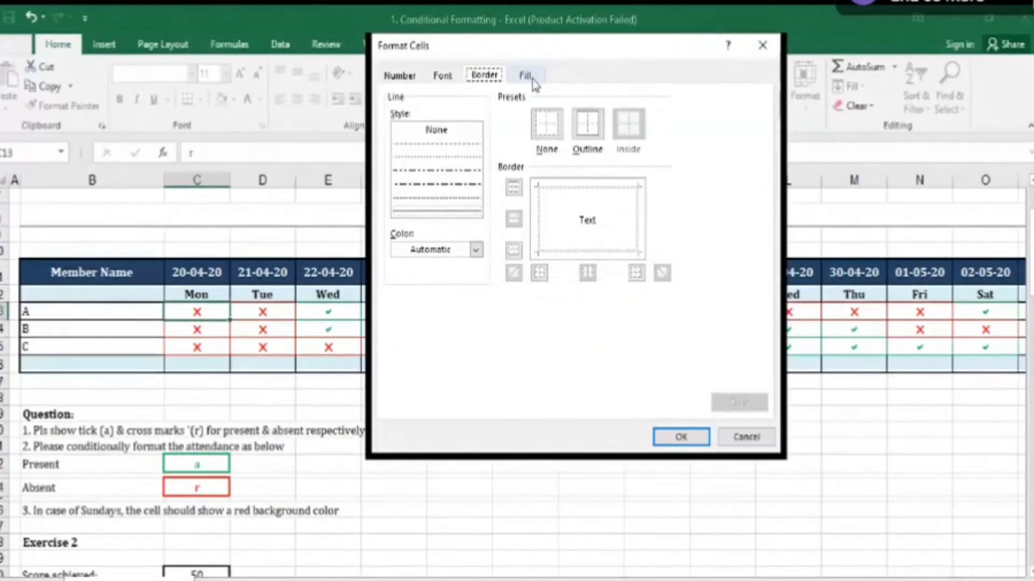
Give the Sunday rule a red background fill and apply the rule to C13.
left_click(525, 74)
left_click(412, 241)
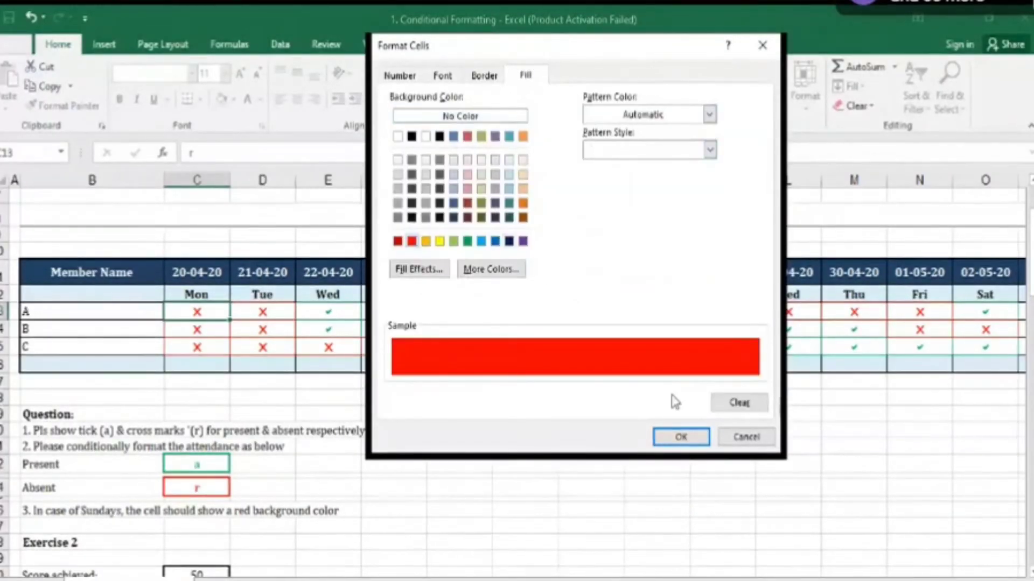
left_click(680, 437)
left_click(558, 399)
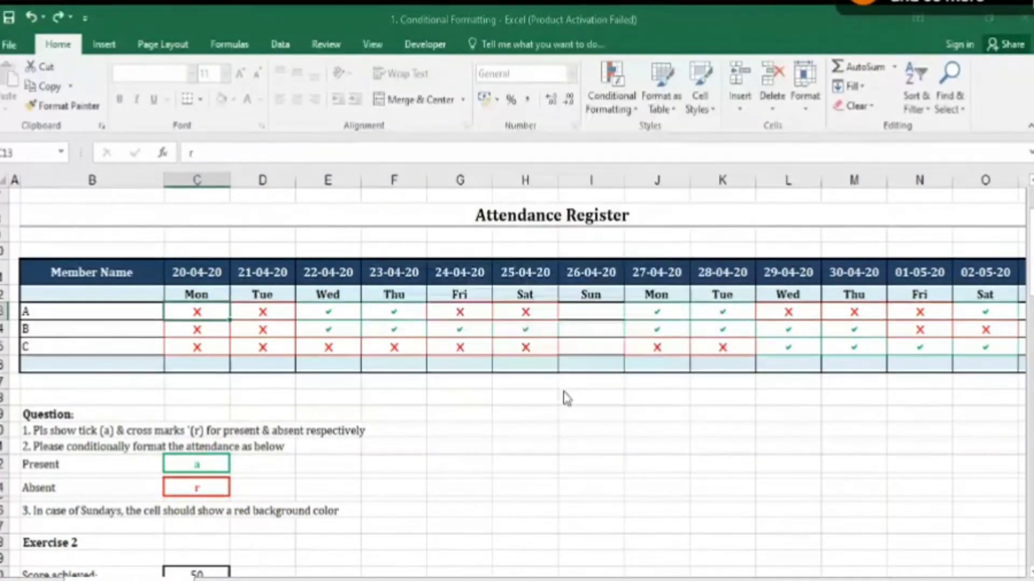
Copy C13 and use Paste Special to apply only its Formats to the whole attendance range C13:P15.
key("ctrl+c")
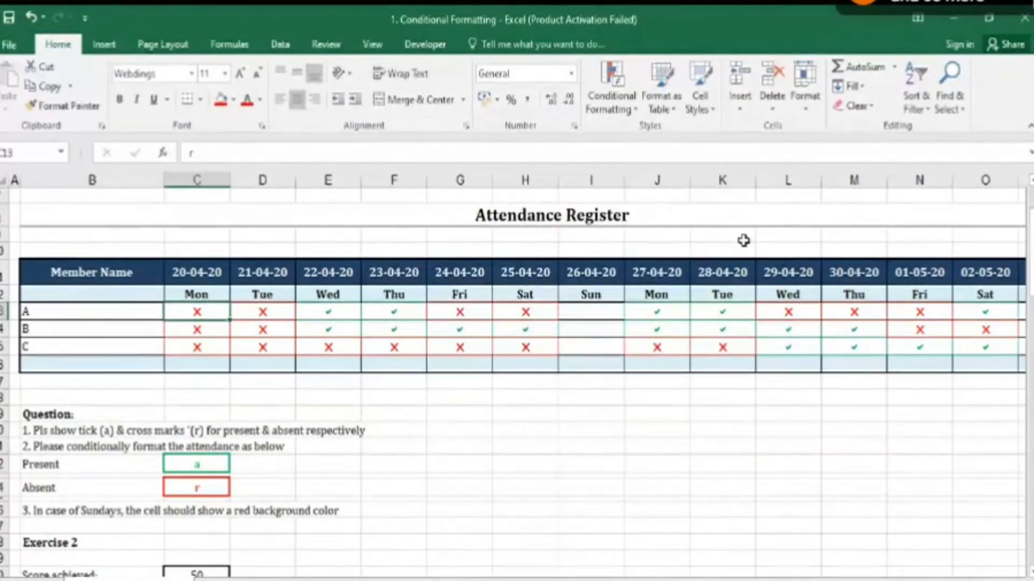
key("shift+Right")
key("shift+Right")
key("shift+Right")
key("shift+Right")
key("shift+Right")
key("shift+Right")
key("shift+Right")
key("shift+Right")
key("shift+Right")
key("shift+Right")
key("shift+Right")
key("shift+Right")
key("shift+Right")
key("shift+Right")
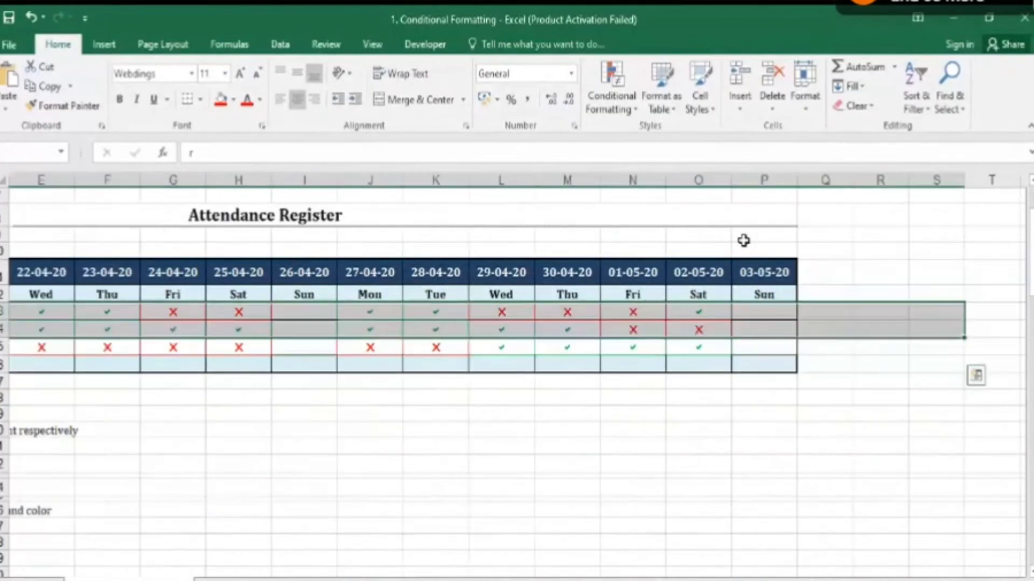
key("shift+Down")
key("shift+Down")
key("shift+Left")
key("ctrl+v")
key("ctrl+alt+v")
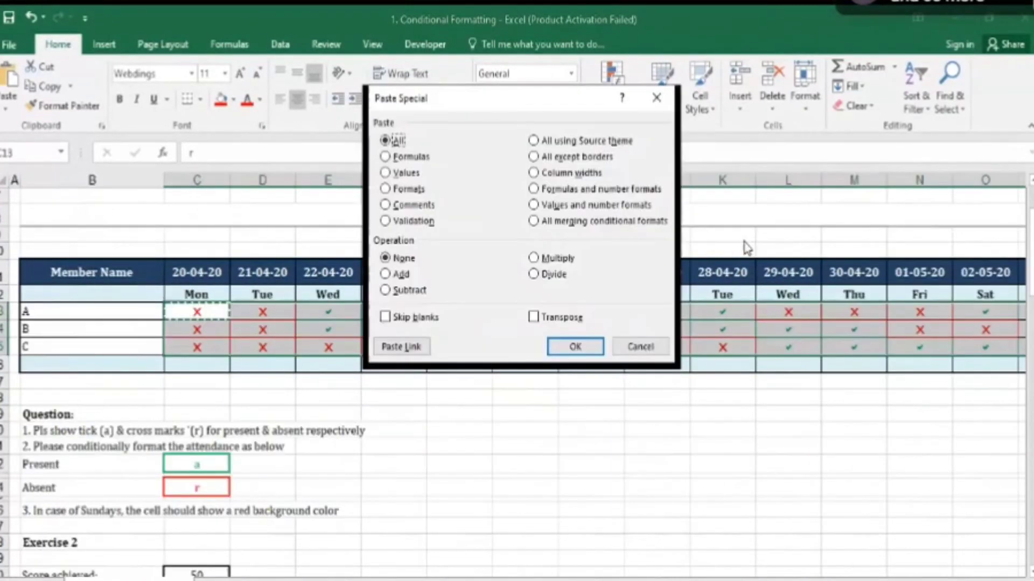
key("v")
key("t")
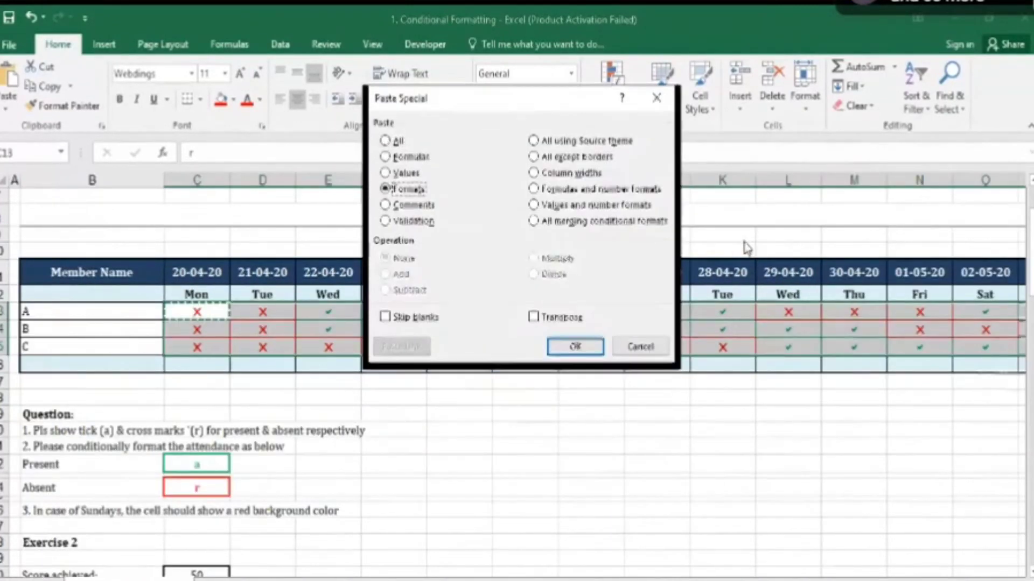
key("Return")
Test the Sunday rule by entering Sun as the weekday for 25-04-20 in H12.
key("Up")
key("Right")
key("Right")
key("Right")
key("Right")
key("Right")
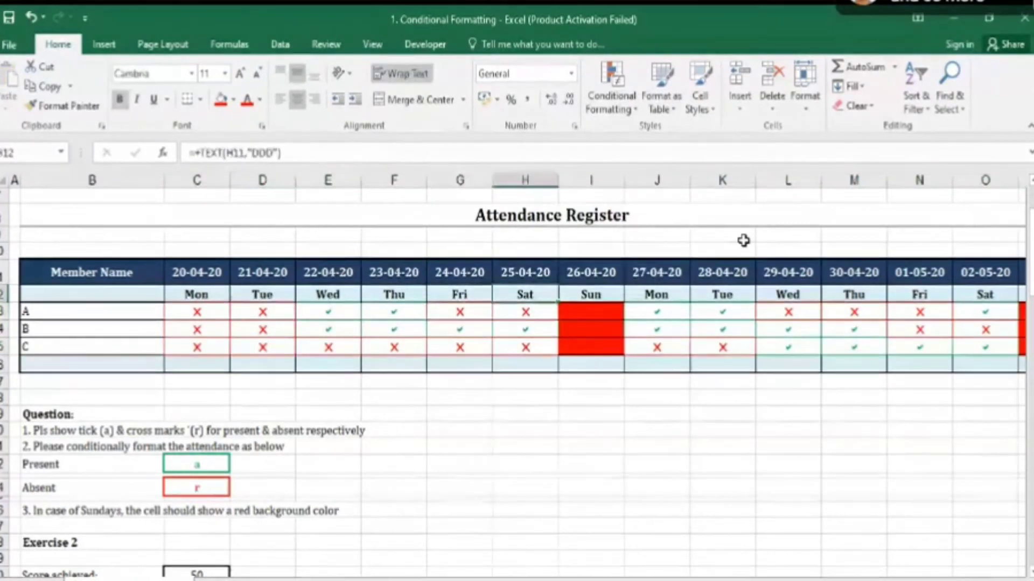
type("Sun")
key("Return")
key("Down")
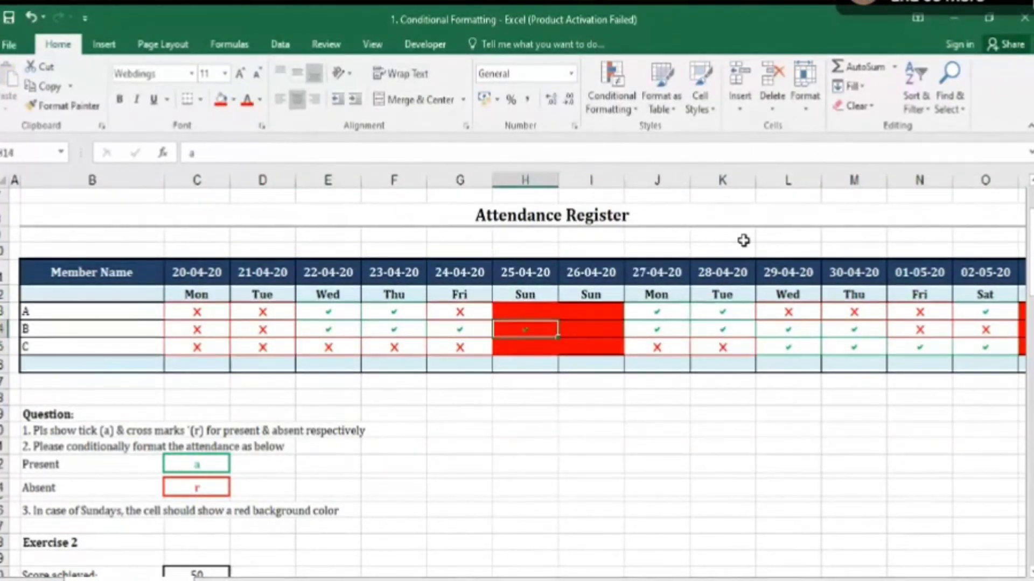
Undo the test weekday in H12 and the formats pasted across the attendance range.
key("ctrl+z")
key("ctrl+z")
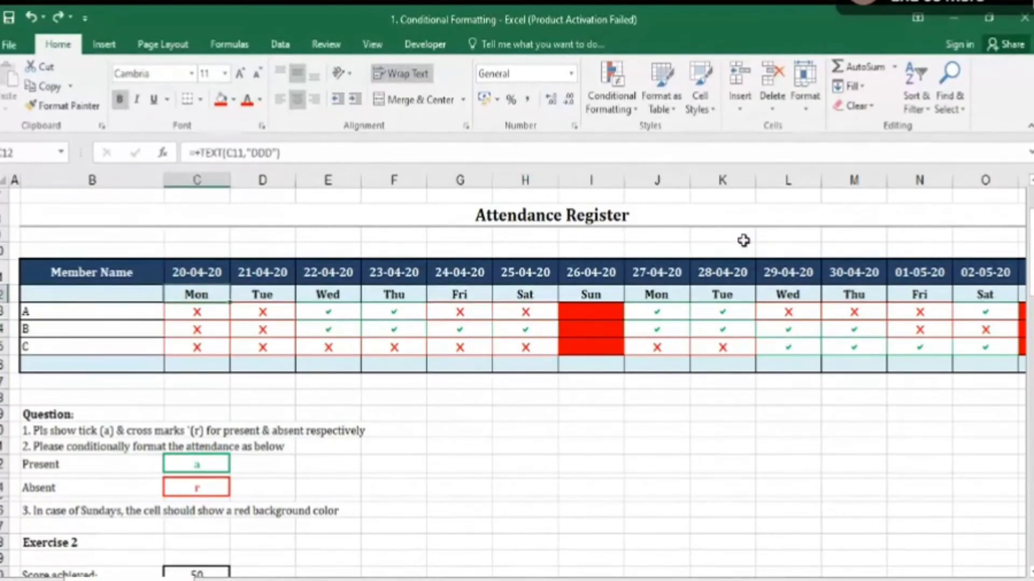
key("alt+Tab")
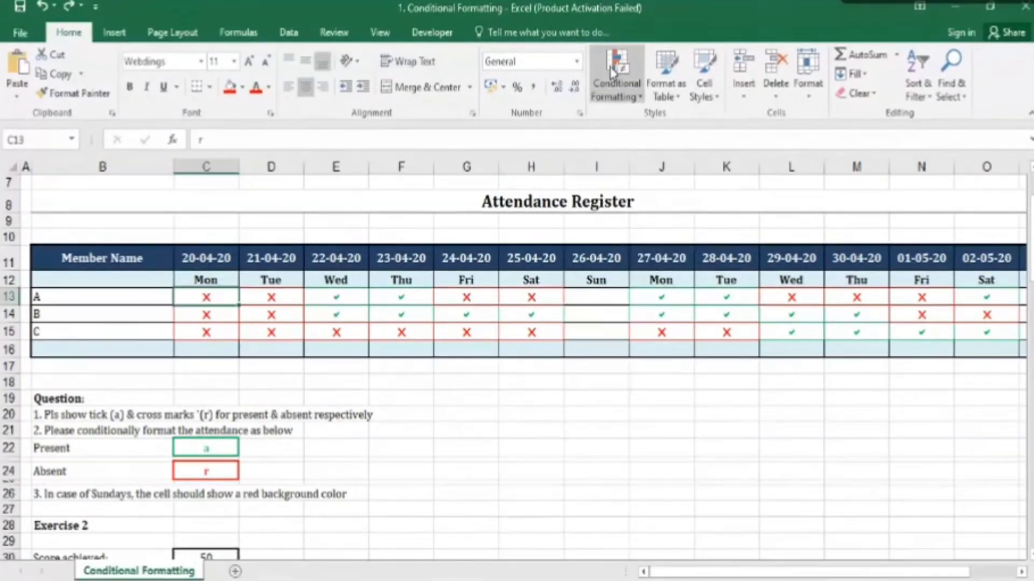
Create a new formula-based conditional formatting rule for C13 using the fully absolute formula =$C$12="Sun".
left_click(607, 82)
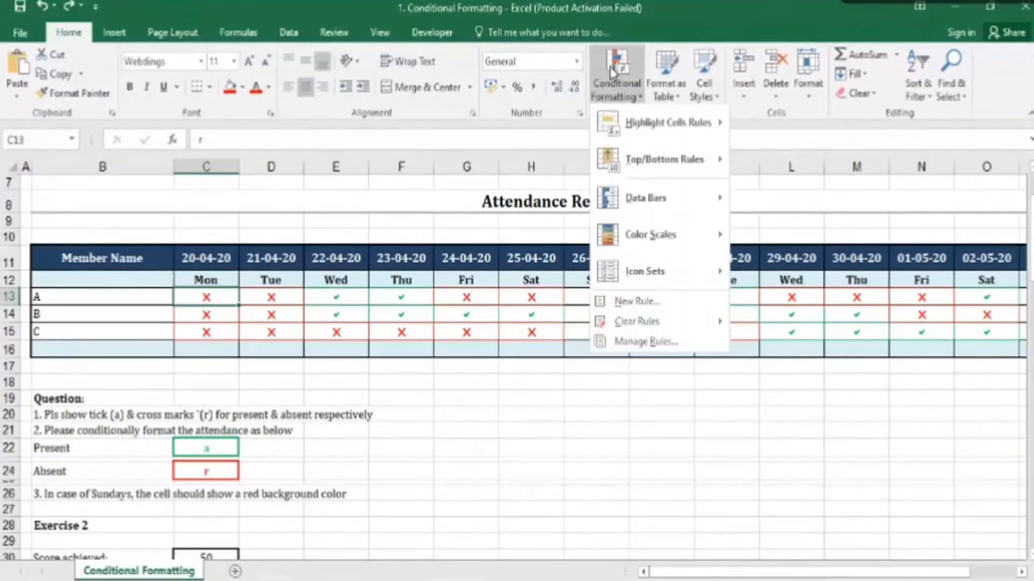
left_click(694, 300)
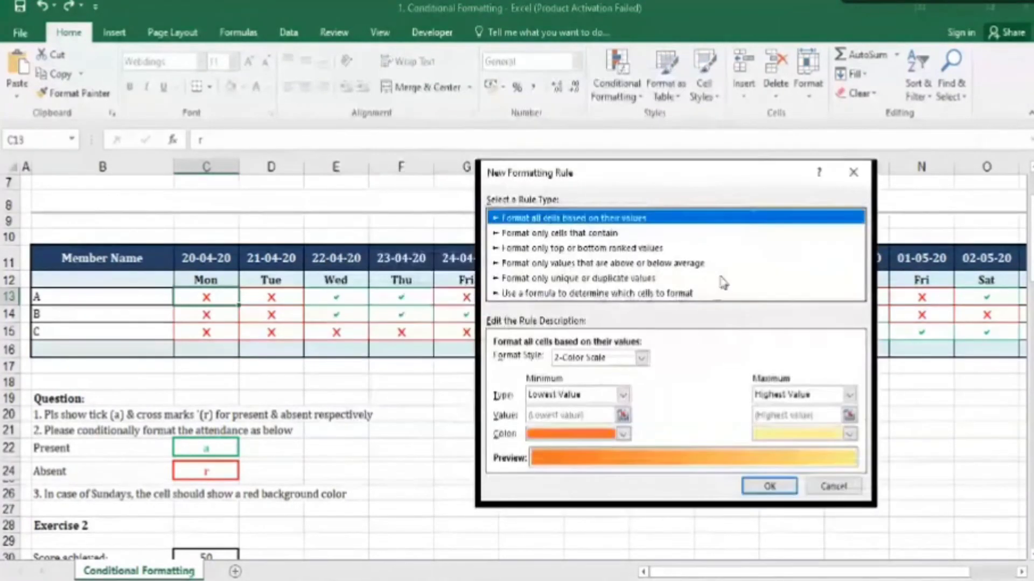
left_click(592, 293)
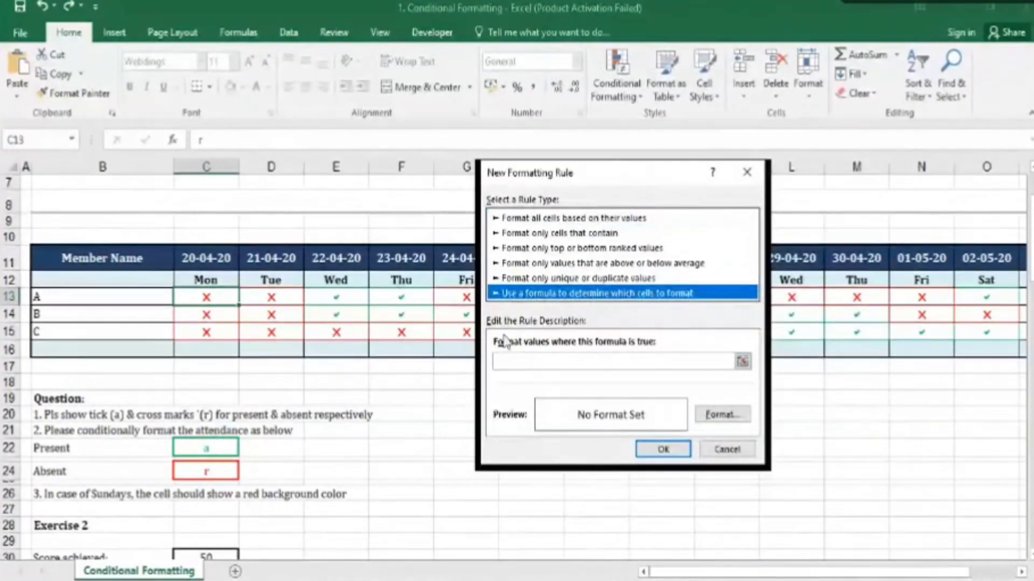
left_click(669, 363)
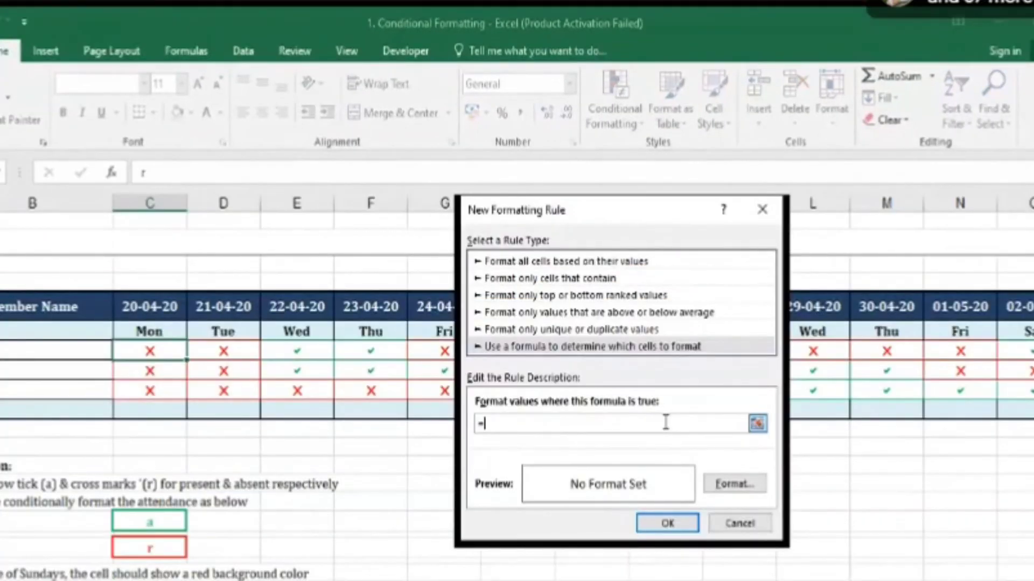
left_click(149, 331)
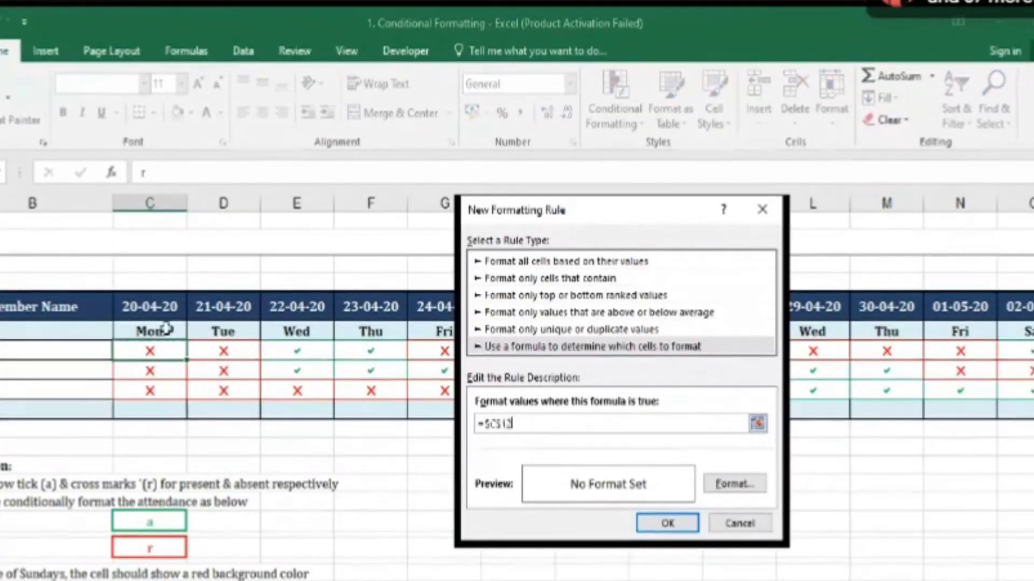
type("=")
type("\"Sun\"")
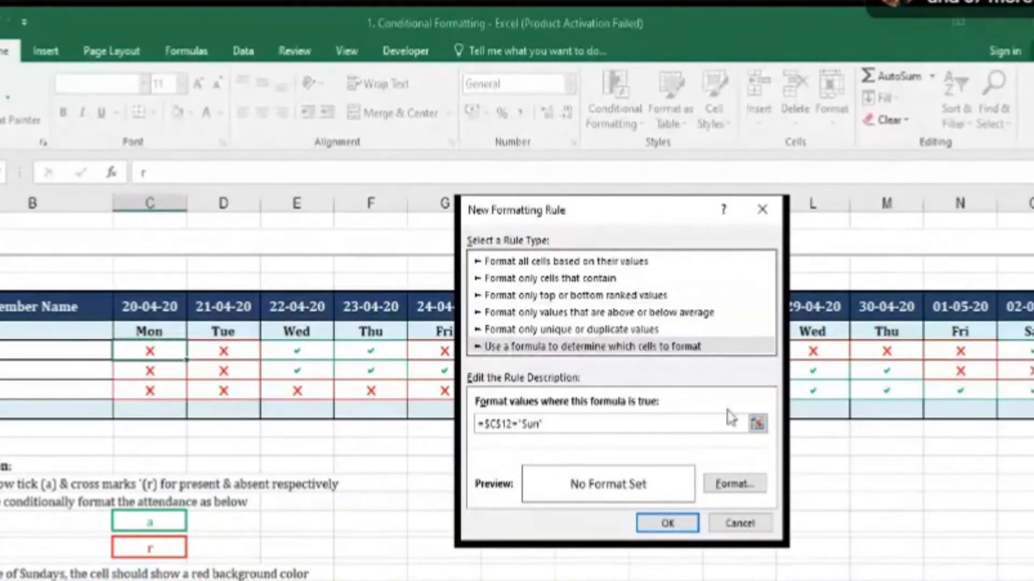
Set the absolute-reference rule's format to a red background fill and apply the rule.
left_click(734, 483)
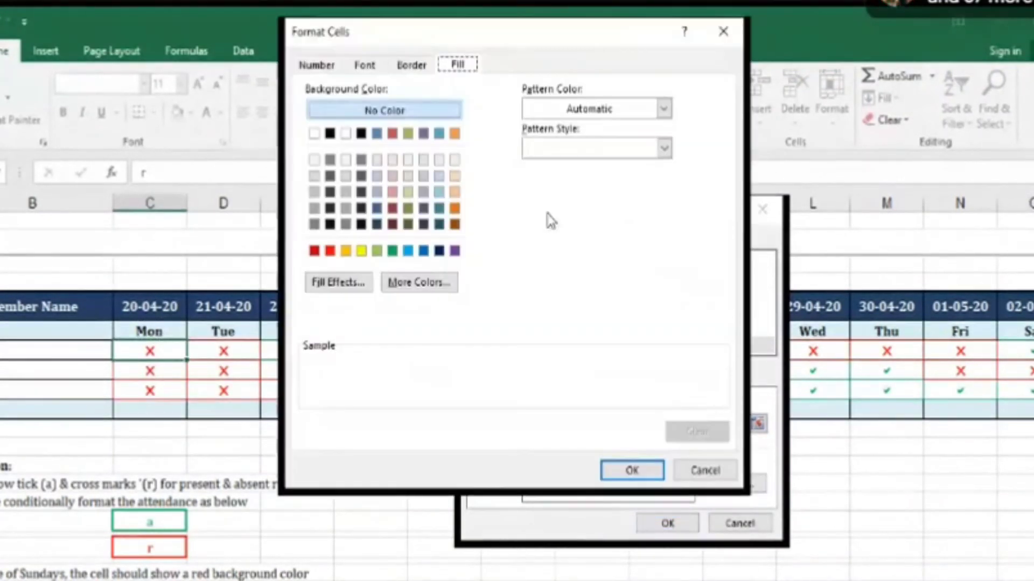
left_click(329, 250)
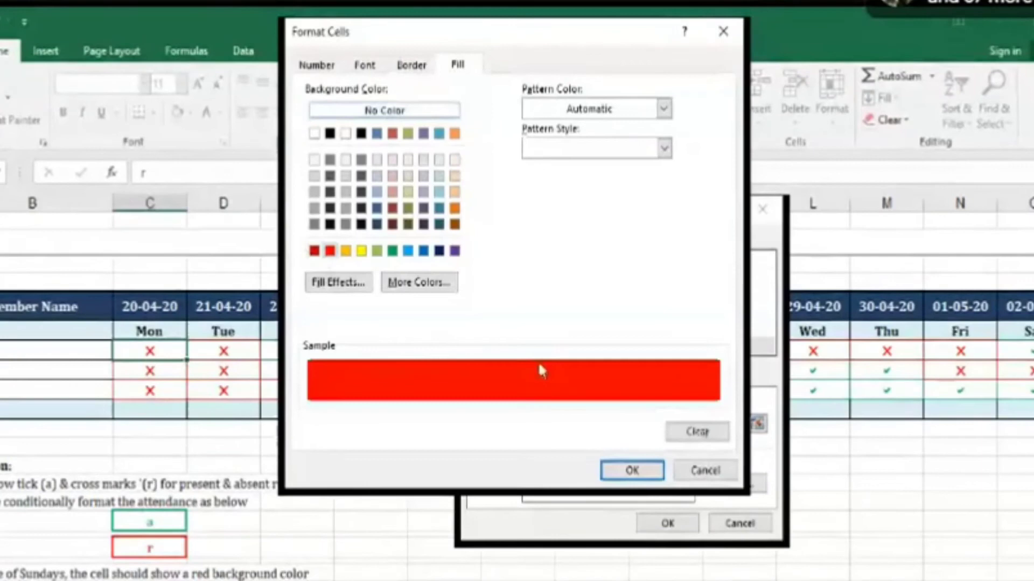
left_click(632, 470)
left_click(667, 525)
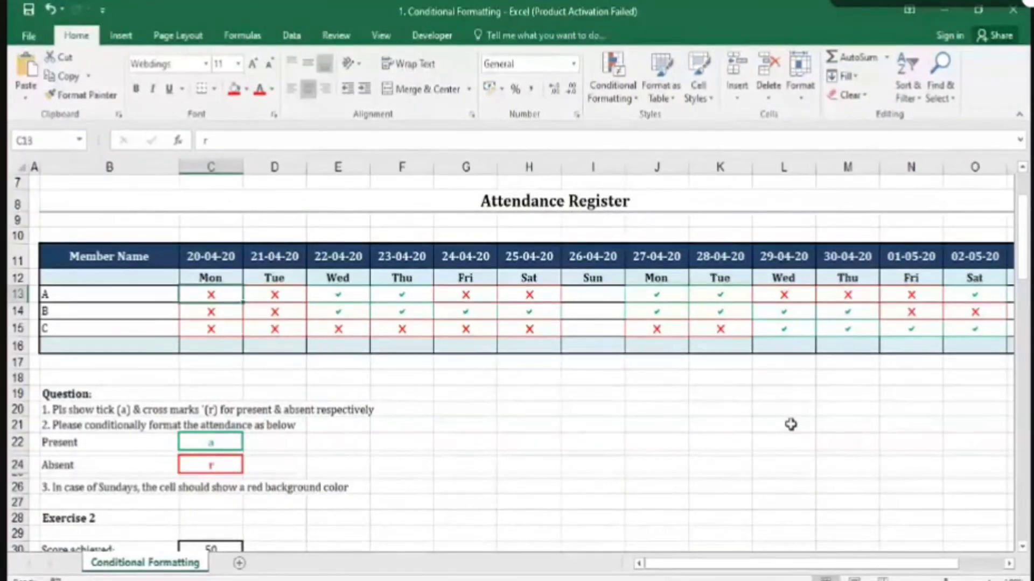
Copy C13 and use Paste Special to apply only its Formats to C14.
key("ctrl+c")
key("Down")
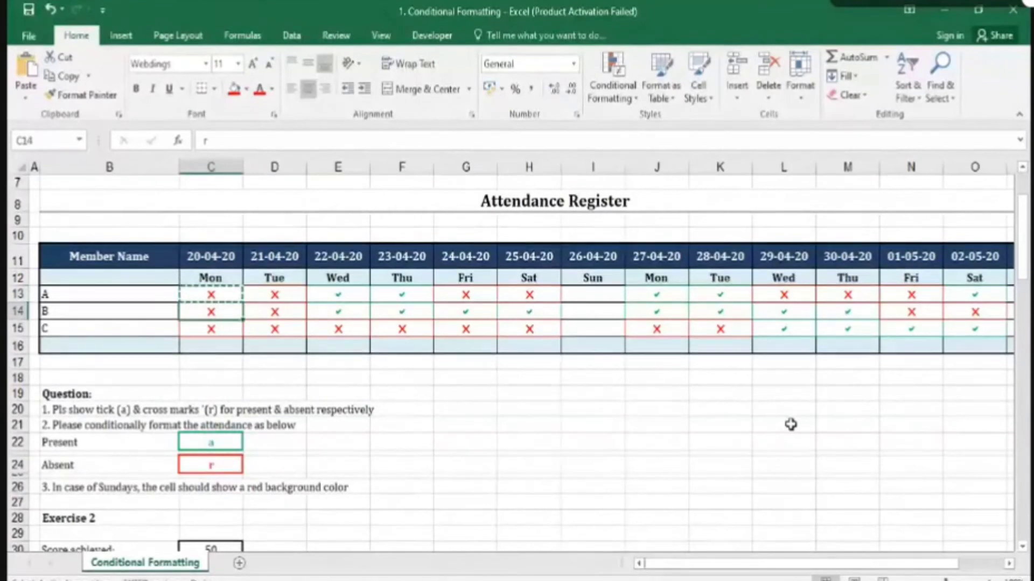
key("ctrl+alt+v")
key("t")
key("Return")
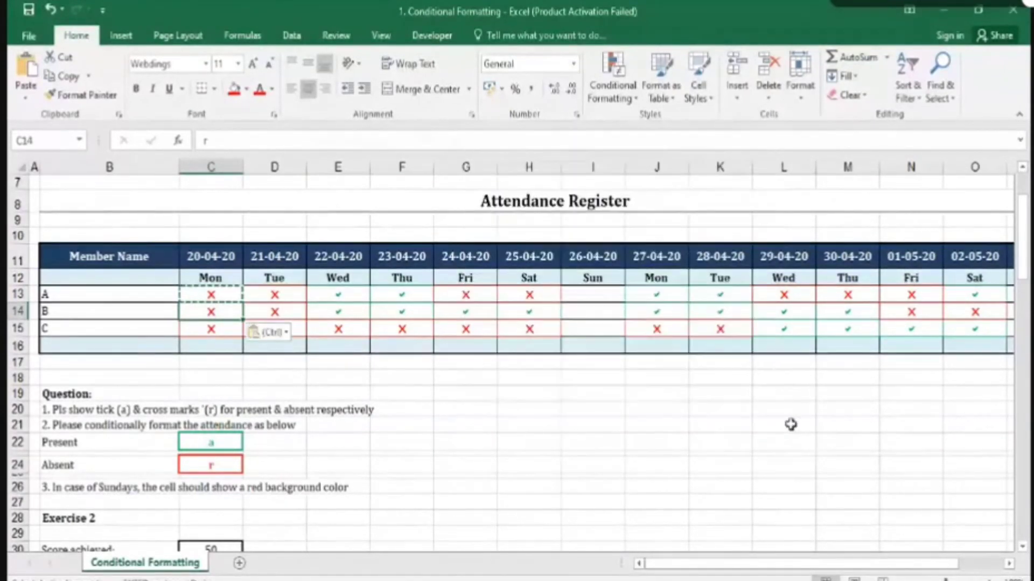
Inspect the formula of the red-fill Sunday rule applied to C14 in the Rules Manager.
left_click(612, 81)
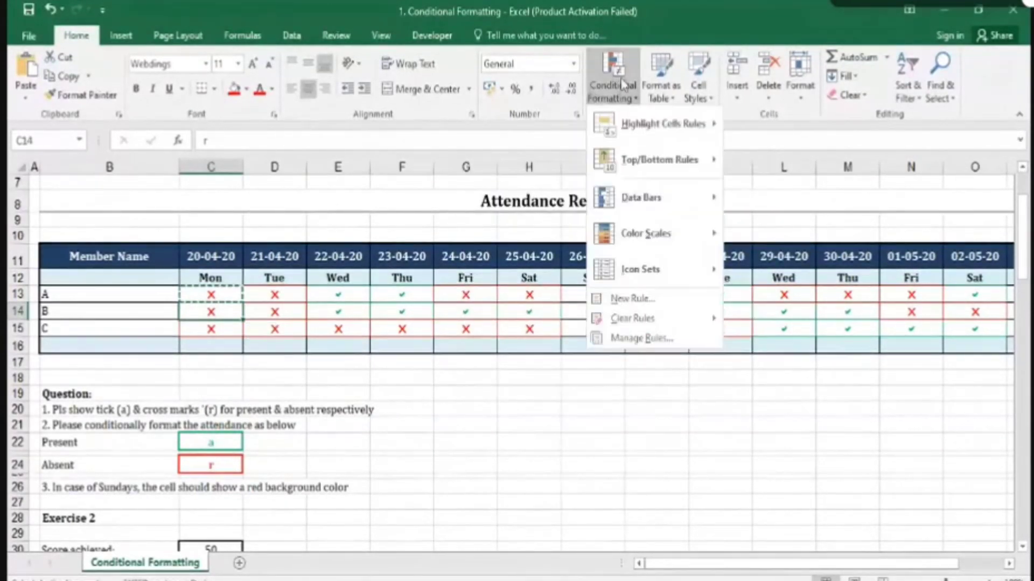
left_click(641, 338)
left_click(471, 293)
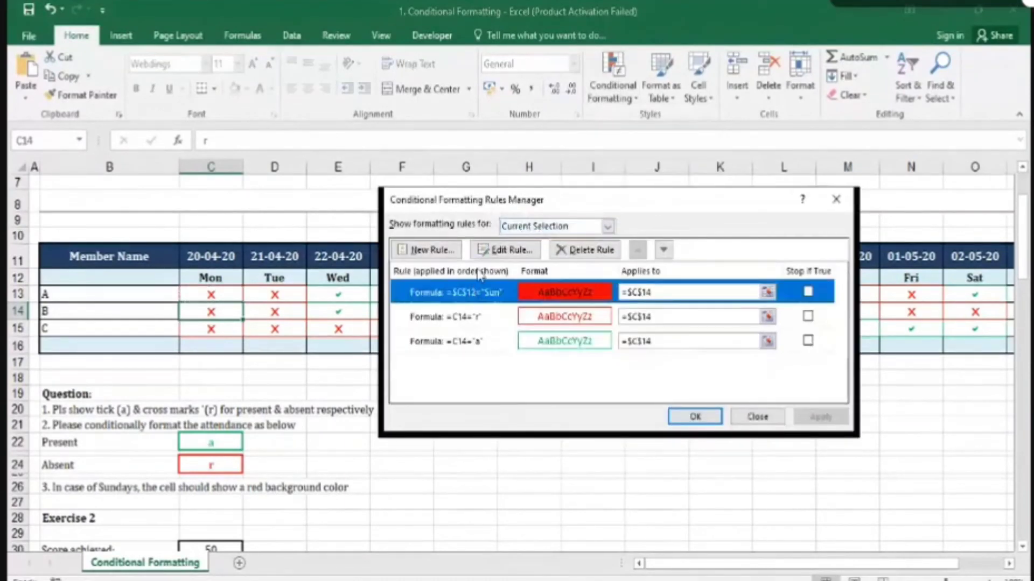
left_click(506, 250)
left_click_drag(566, 179, 594, 84)
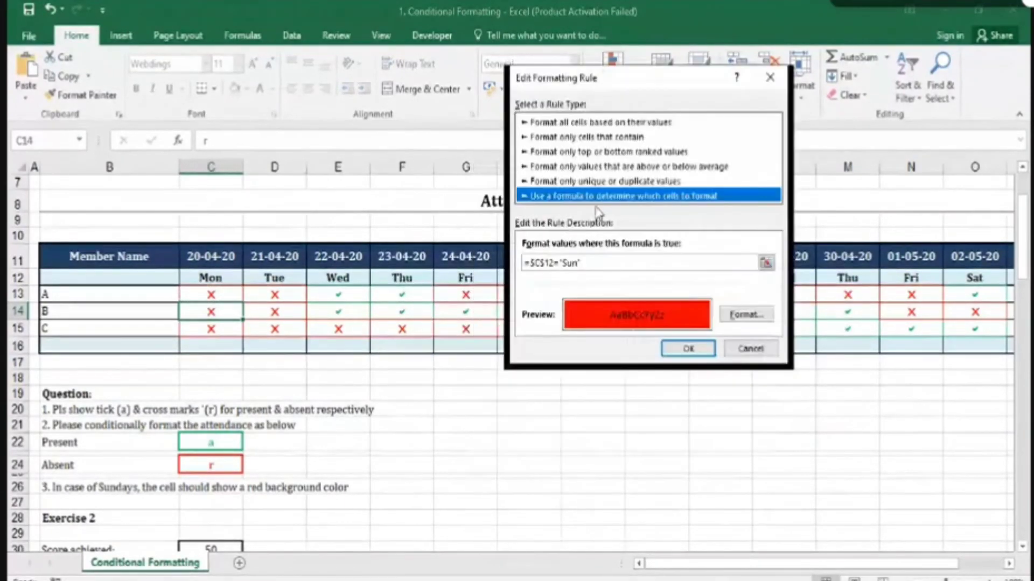
key("Escape")
key("Escape")
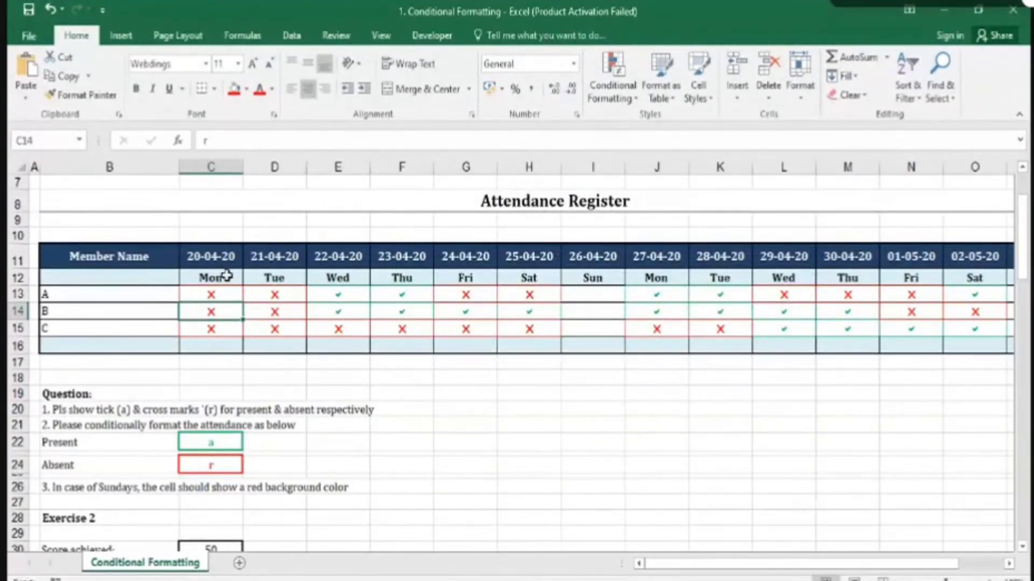
Copy C13's formats one cell across to D13 using Paste Special with Formats.
left_click(217, 294)
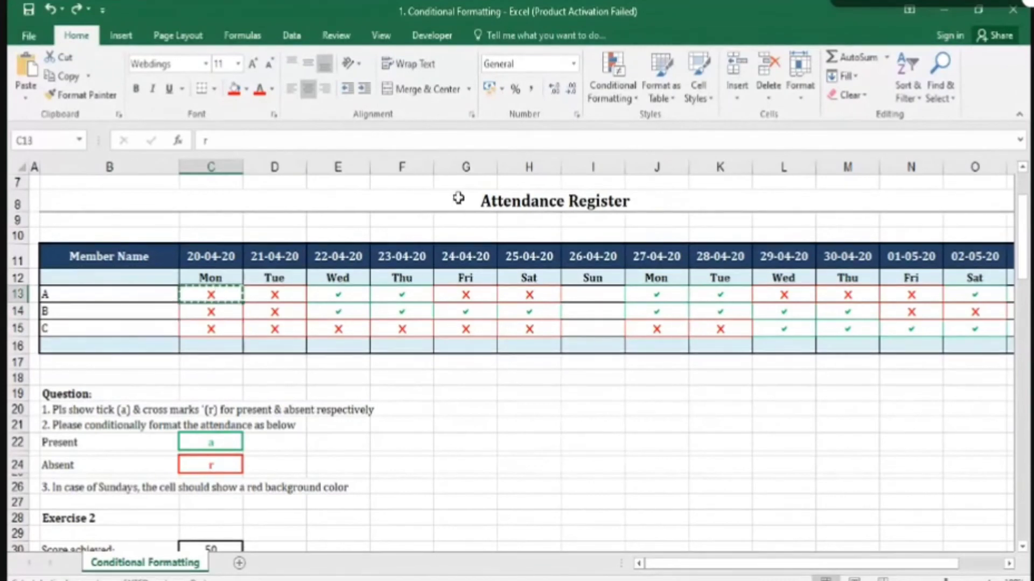
key("Right")
key("ctrl+alt+v")
key("Down")
key("Down")
key("Down")
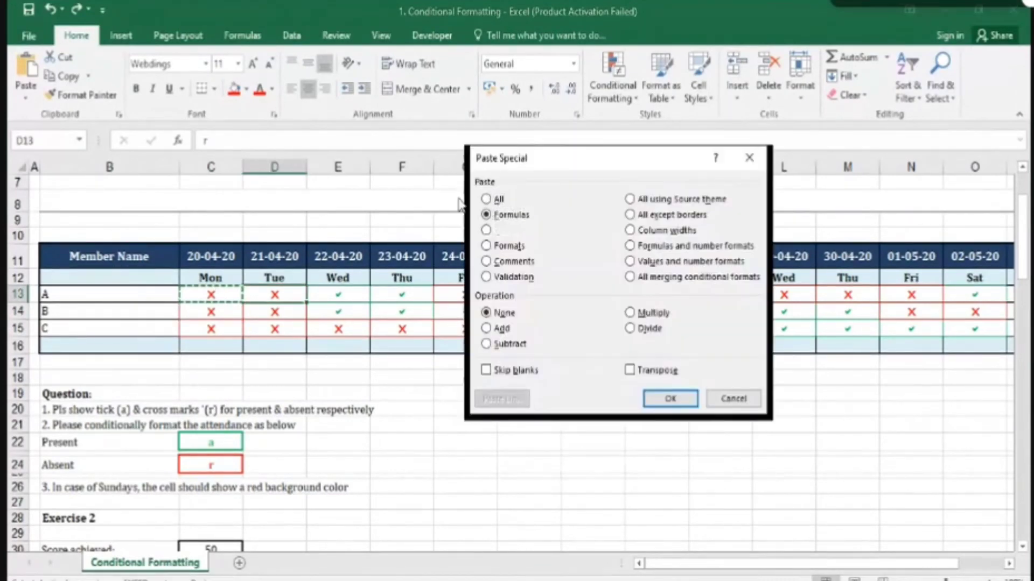
key("Return")
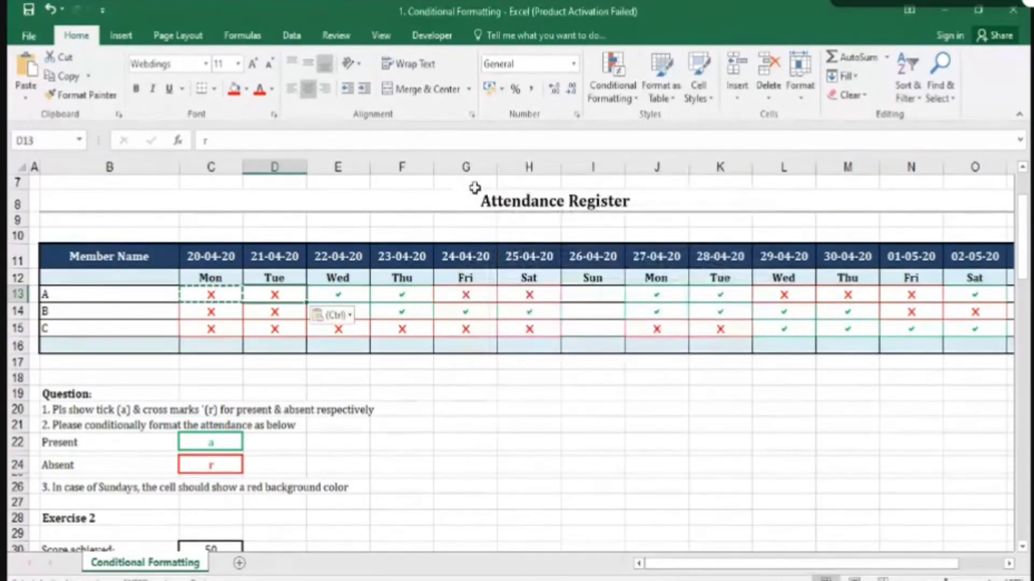
Enter Sun as a test weekday in C12 to check the absolute-reference rule.
left_click(613, 86)
key("Escape")
key("Left")
key("Up")
type("Sun")
key("Return")
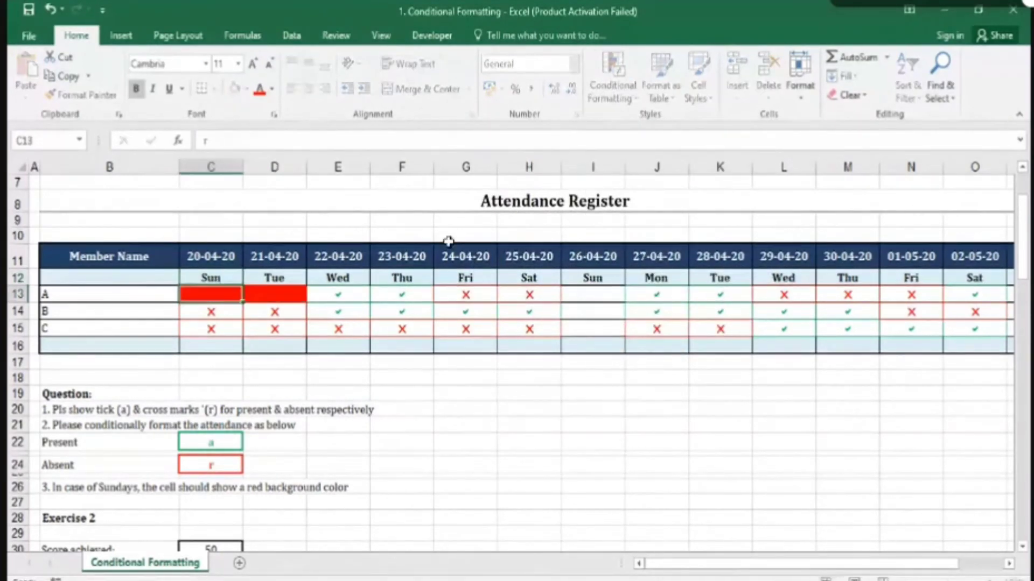
Compare the highlighting of C13 and D13 against the weekday in C12.
left_click(260, 291)
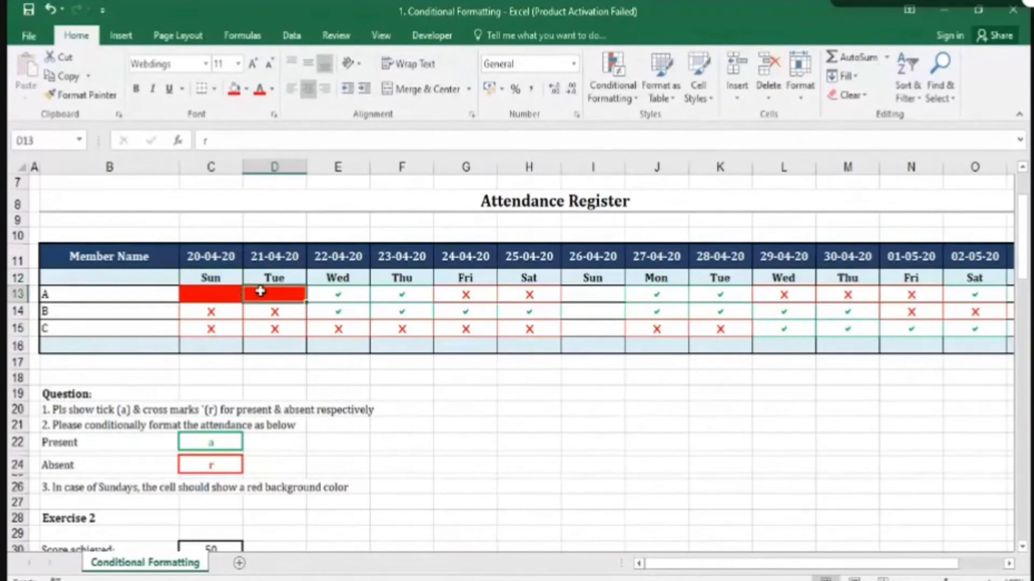
left_click(233, 293)
left_click(258, 293)
left_click(225, 277)
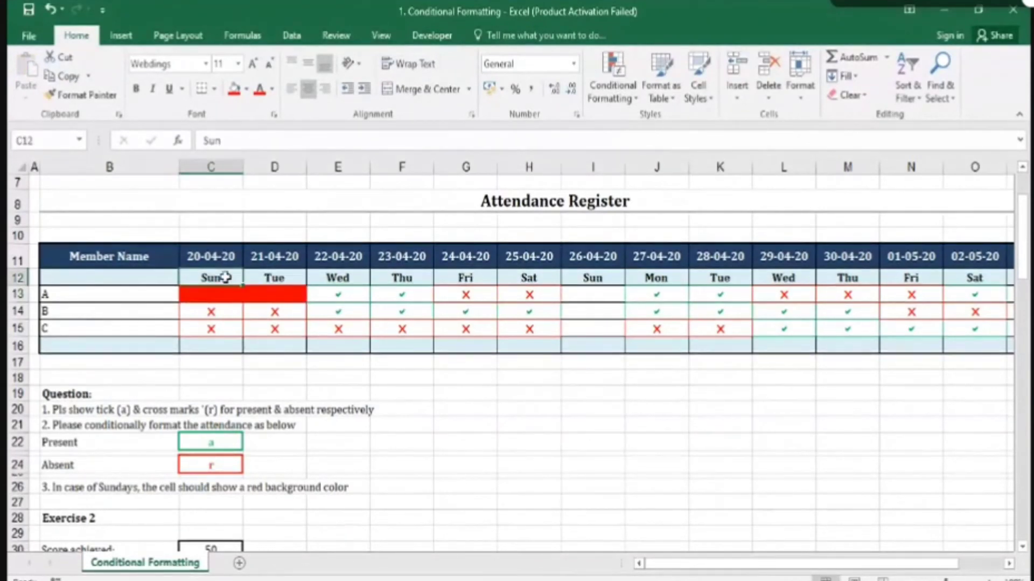
left_click(223, 291)
left_click(267, 292)
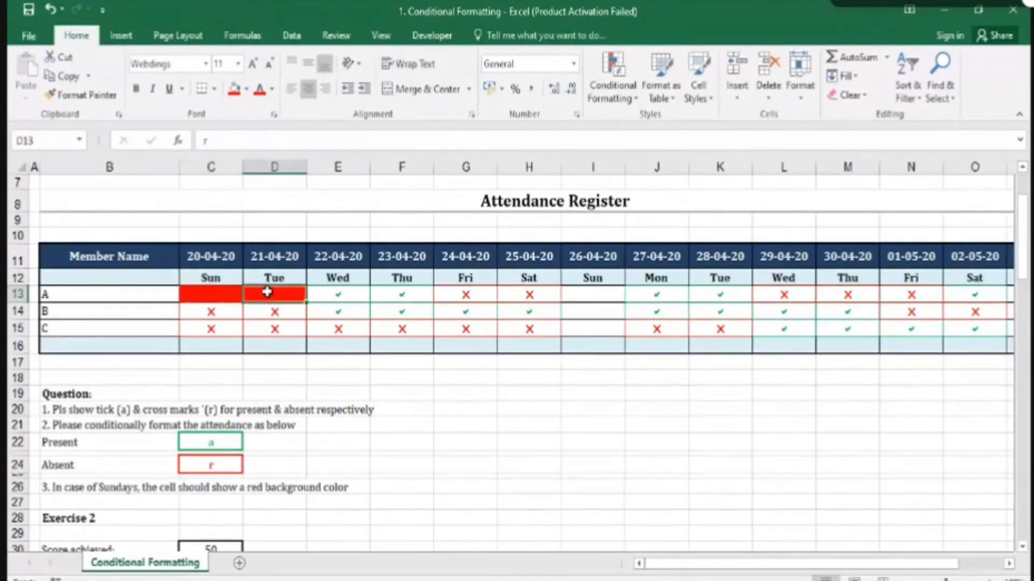
Inspect the red-fill rule on D13 and check which cell its absolute-reference formula points to.
left_click(613, 88)
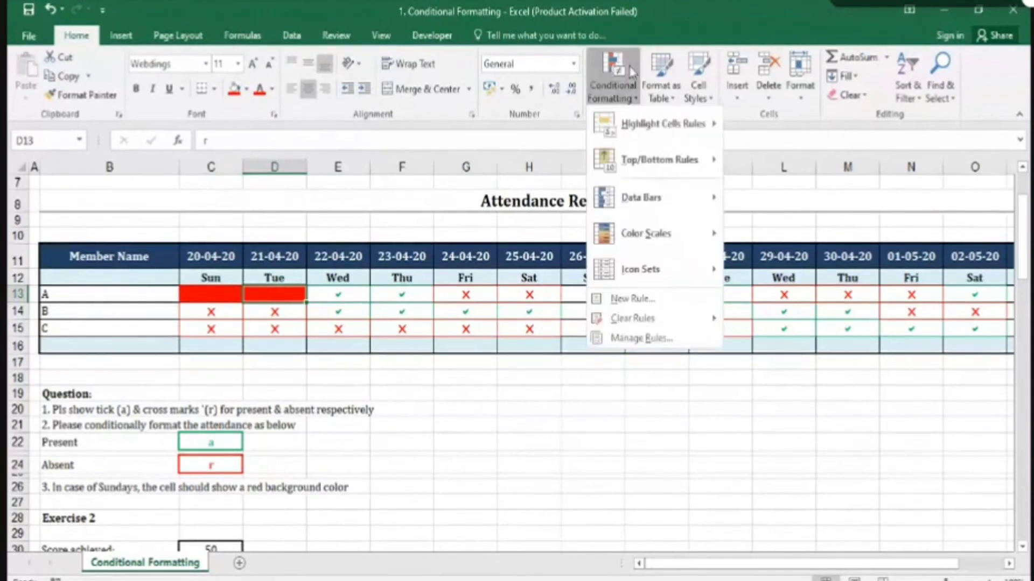
left_click(641, 338)
left_click(470, 293)
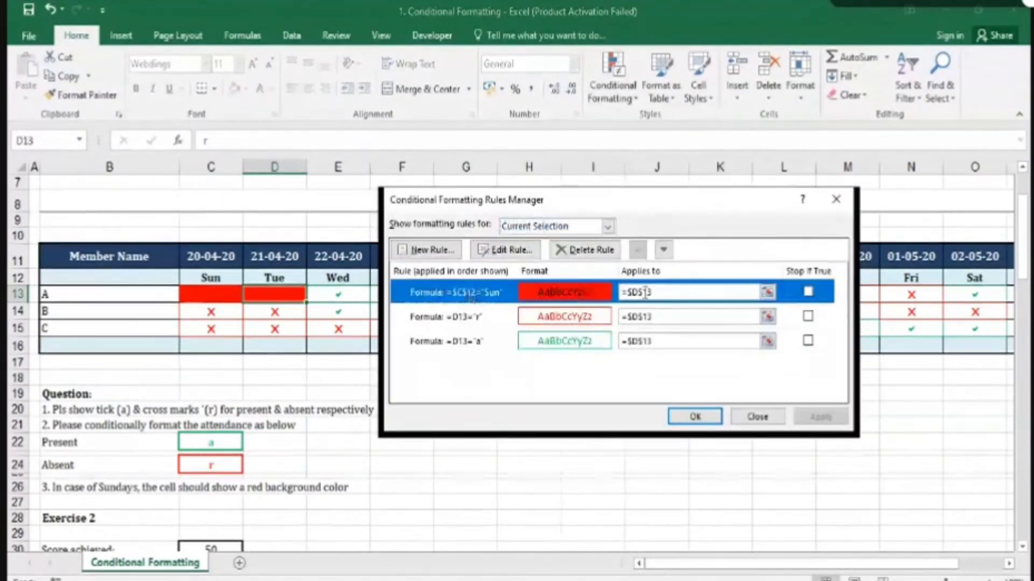
left_click(506, 250)
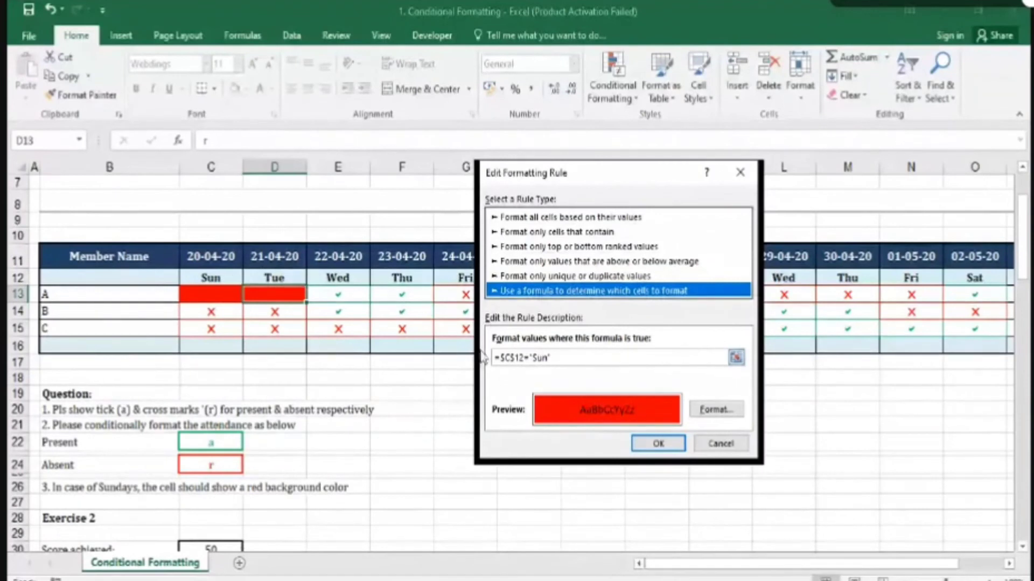
left_click(507, 357)
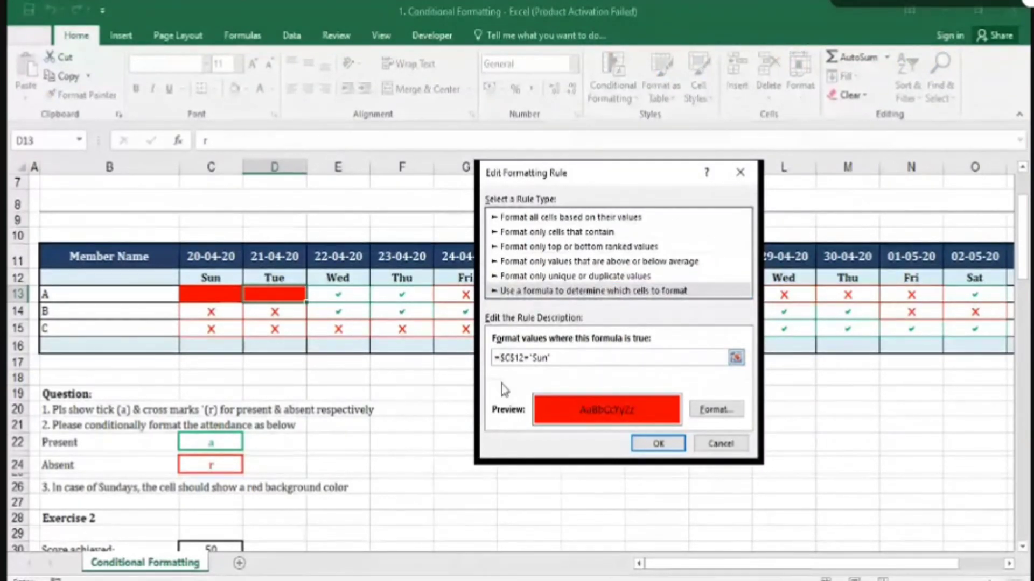
key("Return")
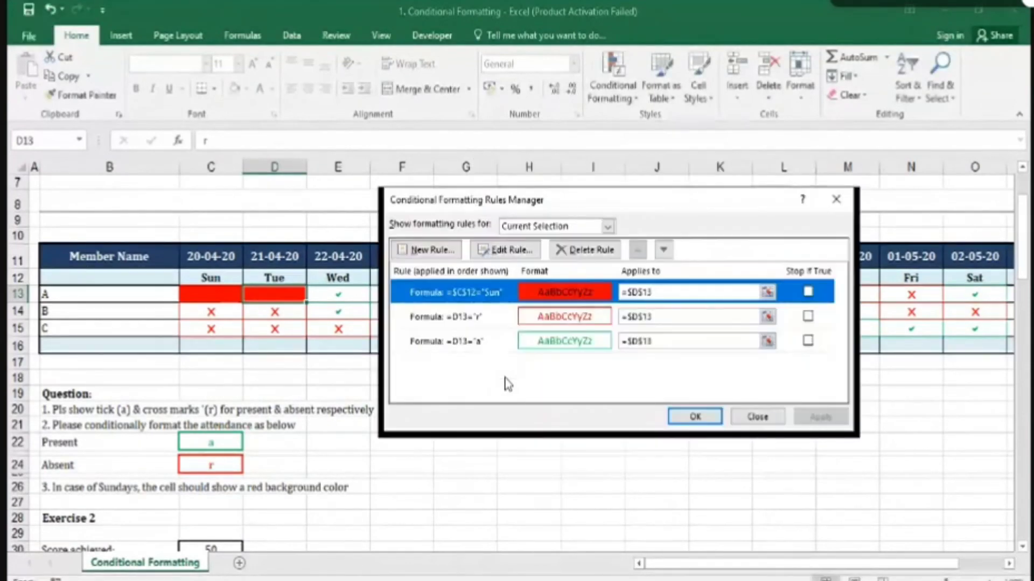
key("Return")
Undo the test weekday in C12 and the formats pasted into D13, and reselect C13.
key("ctrl+z")
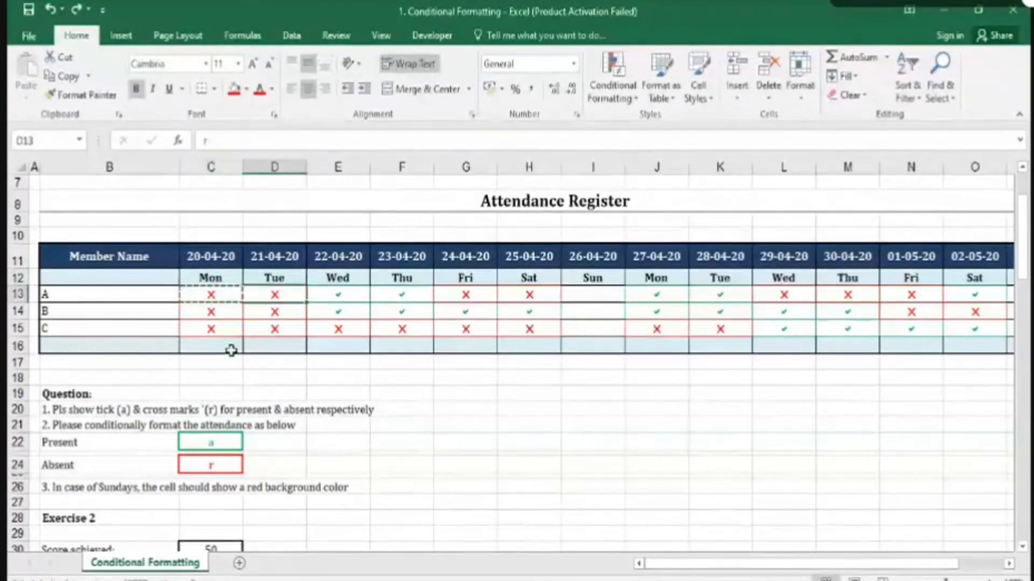
left_click(215, 294)
key("ctrl+c")
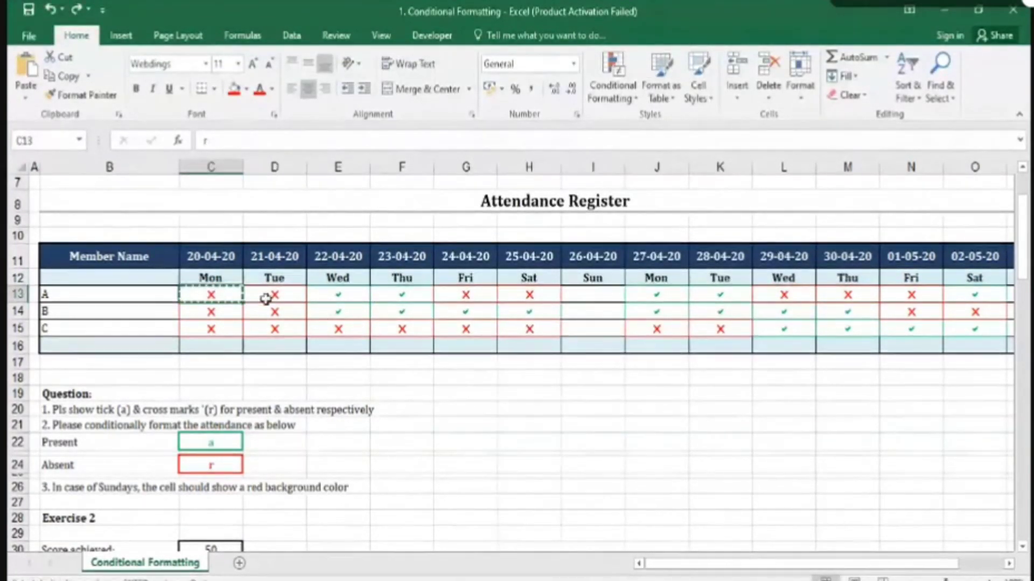
Edit C13's red-fill rule so the column is relative and the row absolute, =C$12="Sun", and apply it.
left_click(609, 92)
left_click(643, 339)
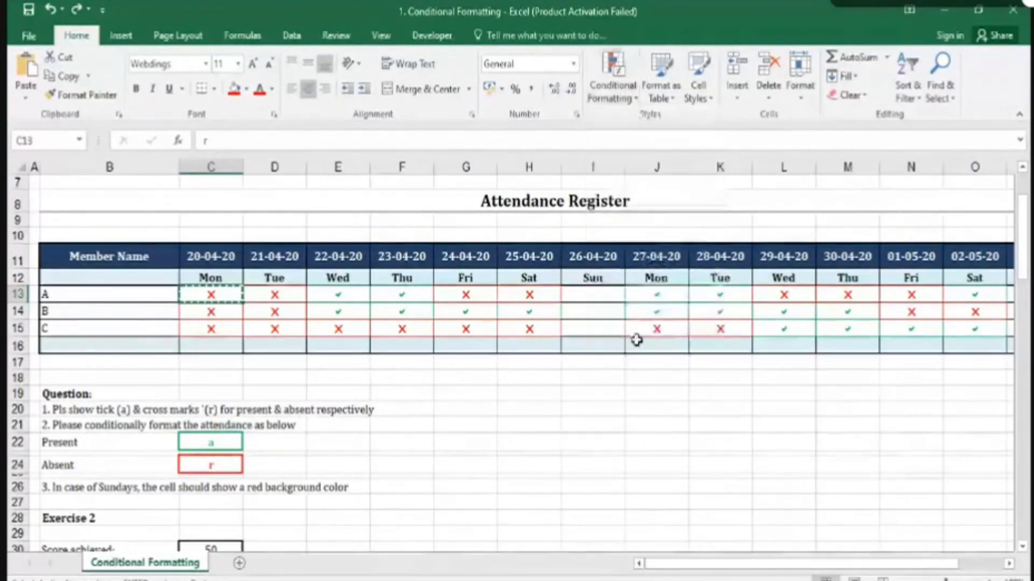
left_click(506, 248)
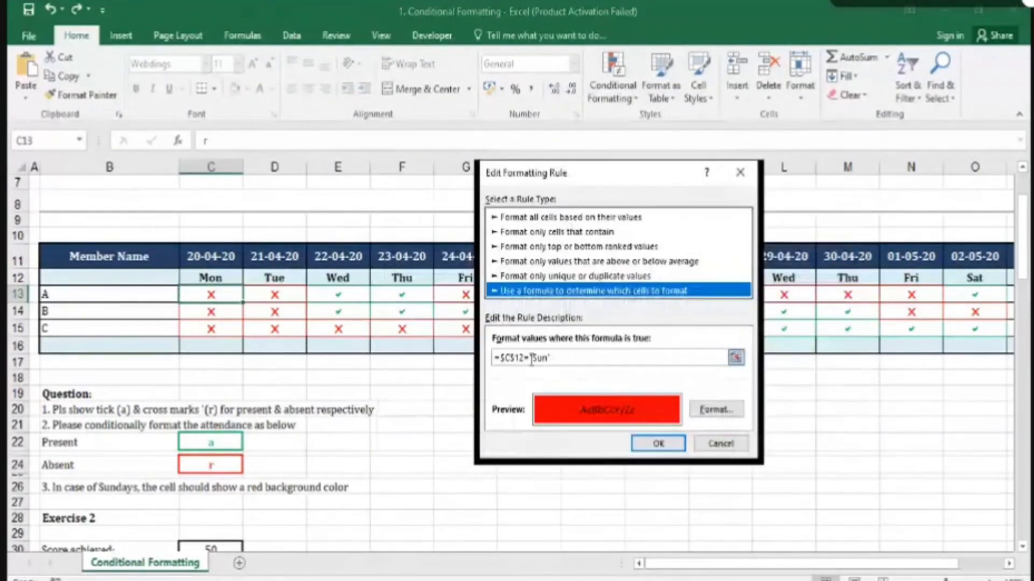
left_click(506, 357)
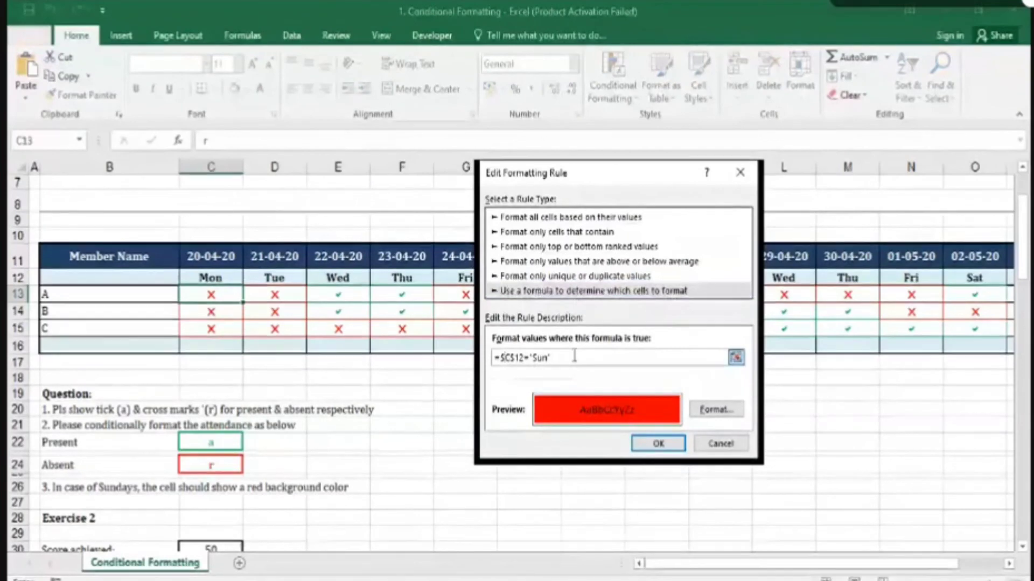
key("BackSpace")
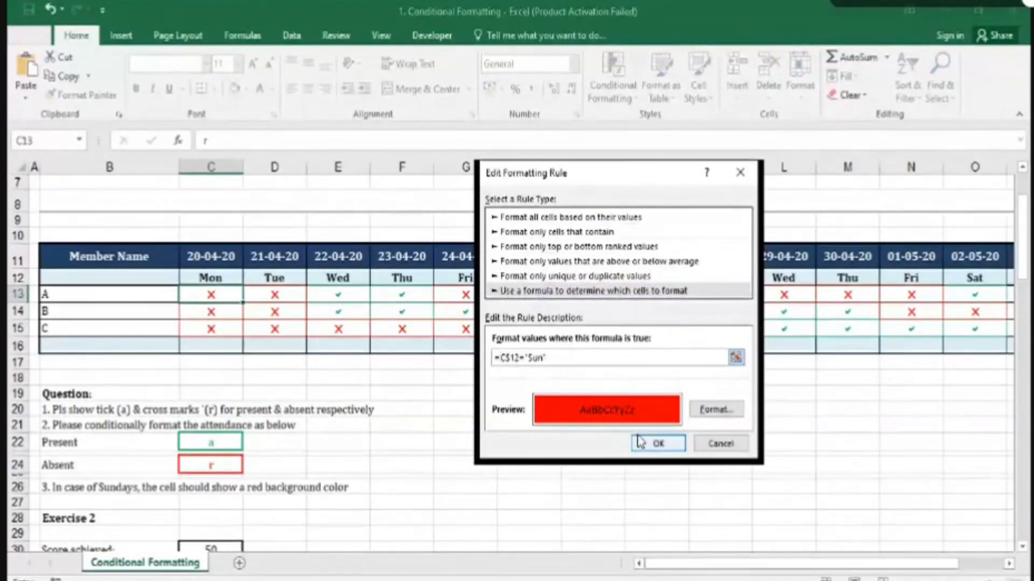
left_click(658, 443)
left_click(821, 417)
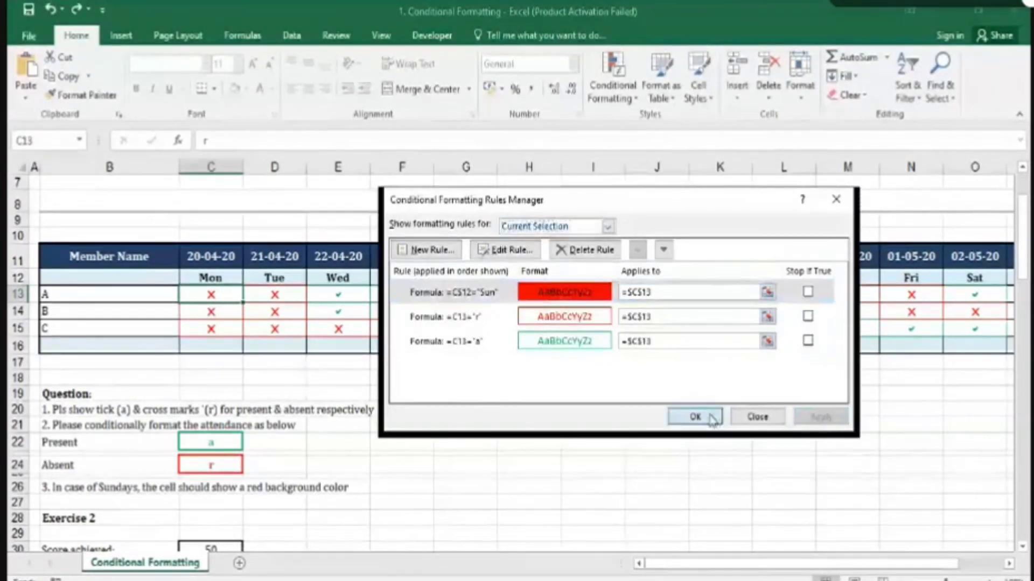
left_click(695, 417)
Copy C13 with its row-absolute rule and paste only its Formats into D13.
key("ctrl+c")
key("Right")
key("ctrl+alt+v")
key("v")
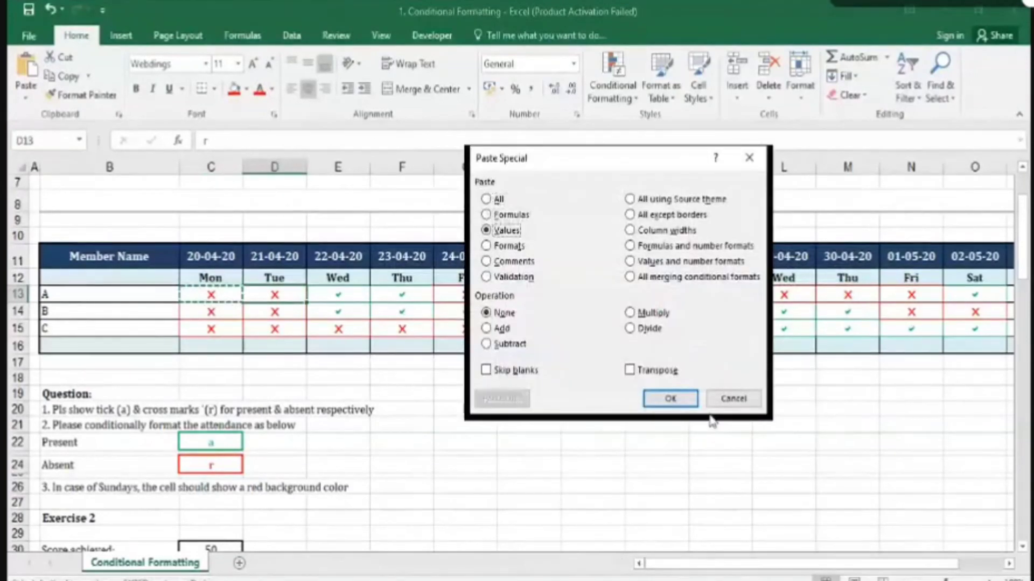
key("t")
key("Return")
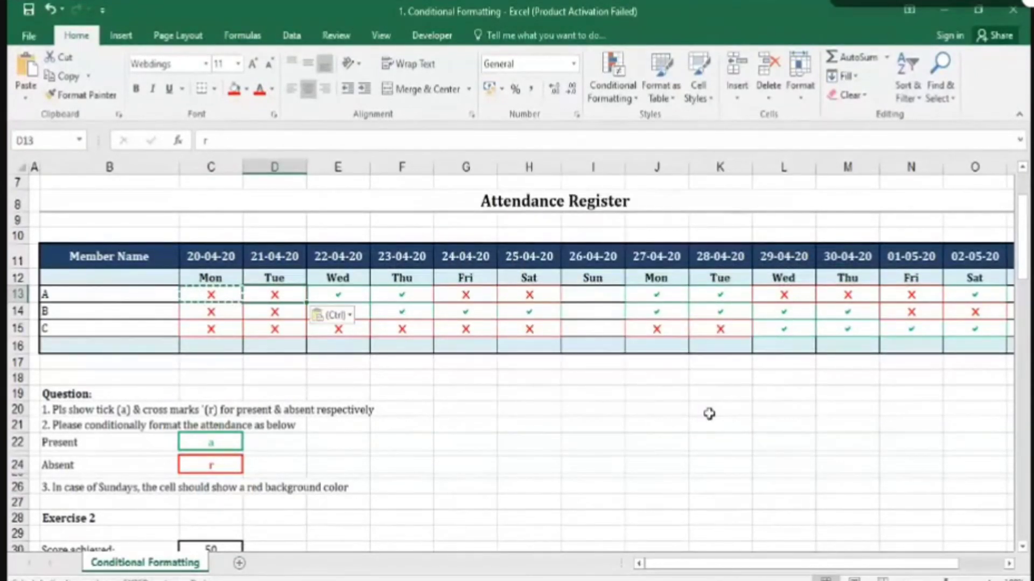
Test the row-absolute rule by entering Sun in C12, check D13, and undo the entry.
key("Left")
key("Up")
type("Sun")
key("Return")
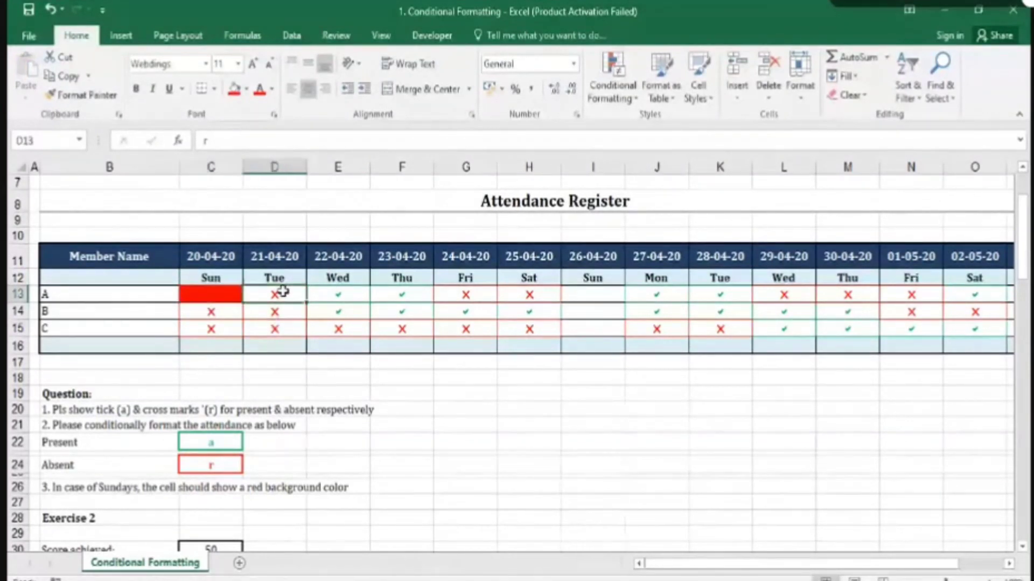
key("ctrl+z")
Test the copied rule by entering Sun in D12, and undo the entry.
left_click(282, 273)
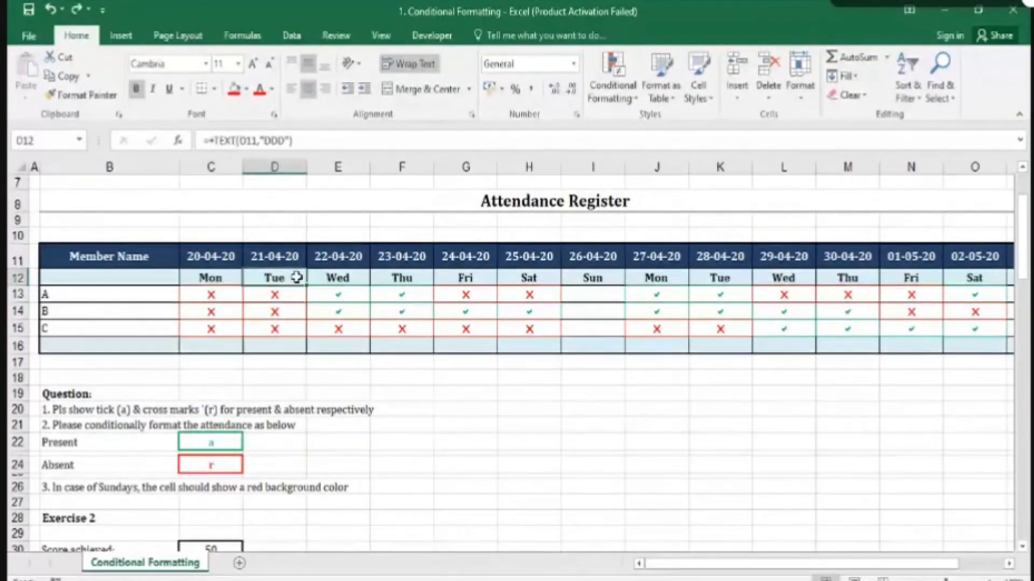
type("Sun")
key("Return")
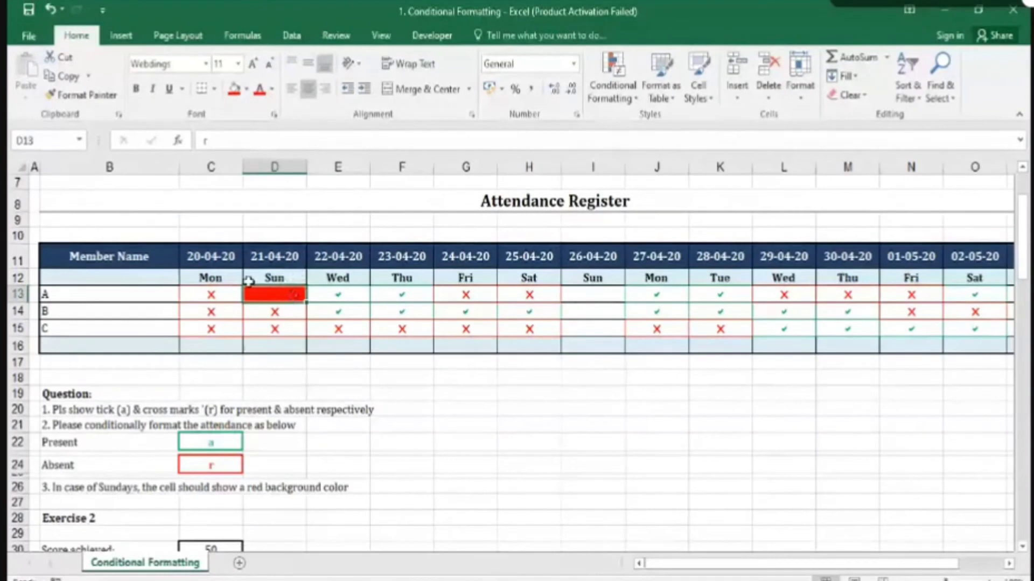
key("ctrl+z")
key("ctrl+z")
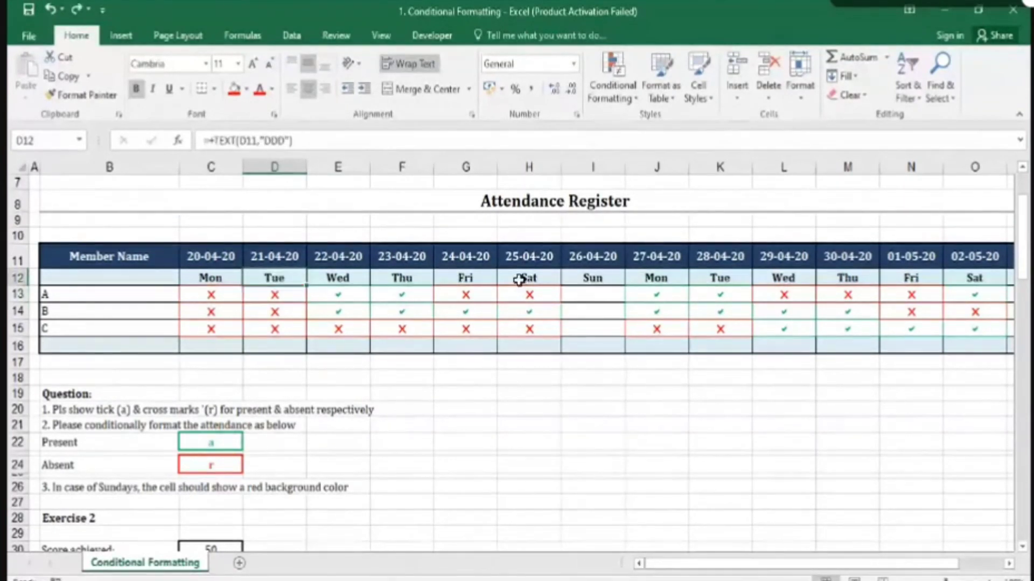
Review the row-absolute reference in the formula of C13's red-fill rule.
left_click(215, 295)
left_click(597, 101)
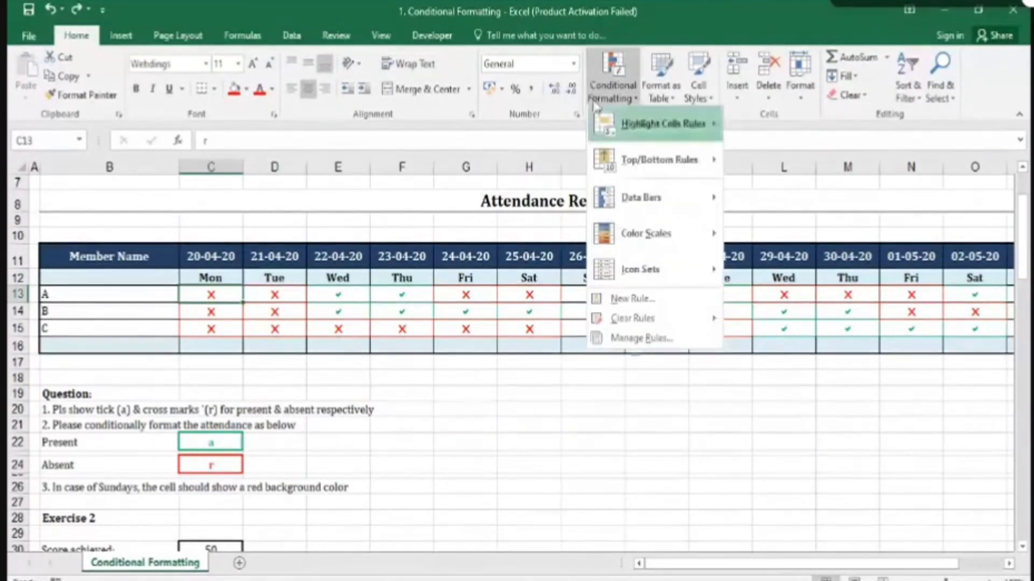
left_click(640, 338)
left_click(495, 253)
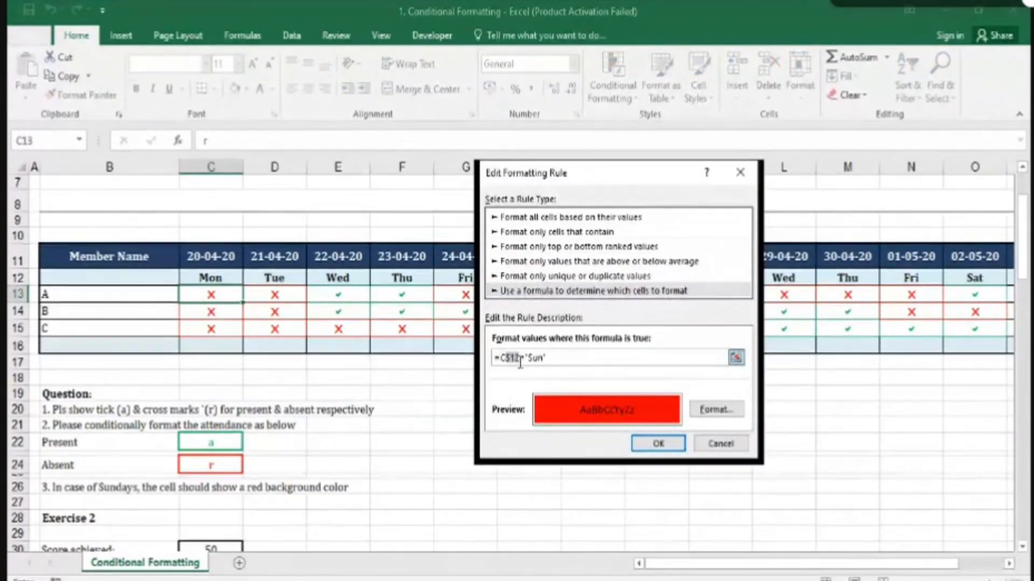
key("Return")
key("Return")
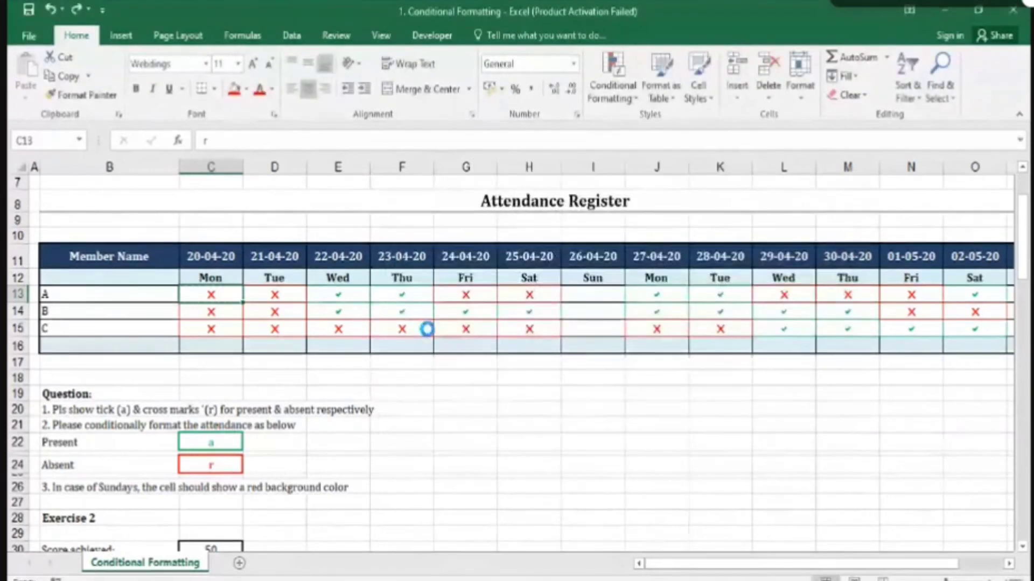
Copy C13 and paste only its Formats into C14, directly below it.
key("ctrl+c")
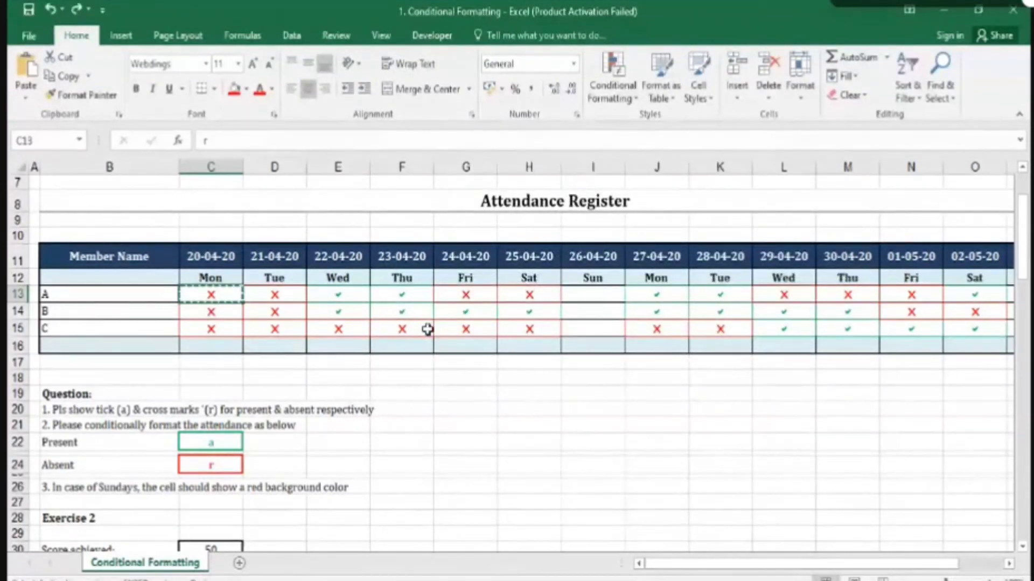
key("Down")
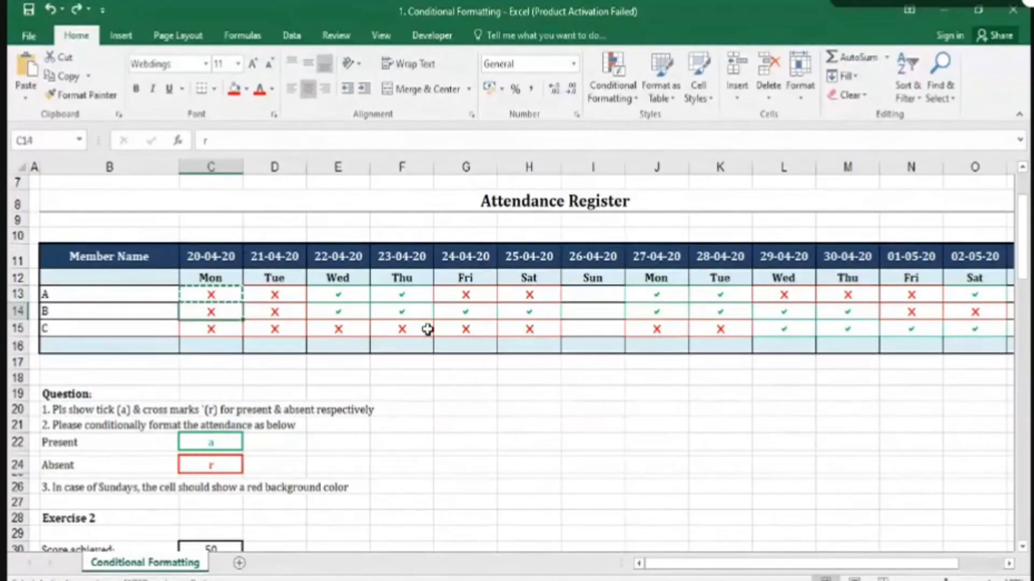
key("ctrl+alt+v")
key("Return")
key("ctrl+alt+v")
key("t")
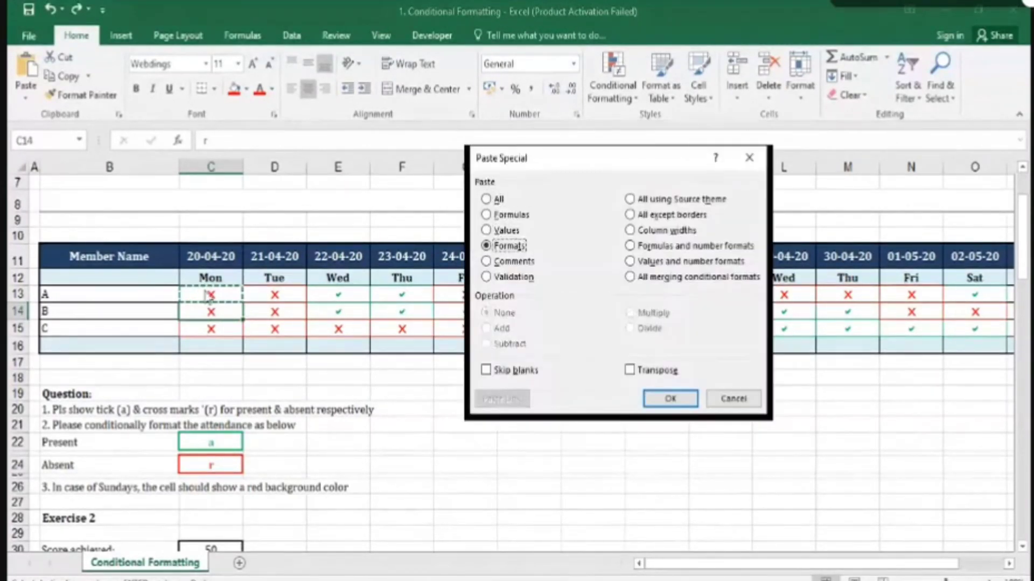
key("Return")
key("Escape")
Inspect the formula of the red-fill rule copied to C14 to see how its row-absolute reference carried down.
left_click(613, 89)
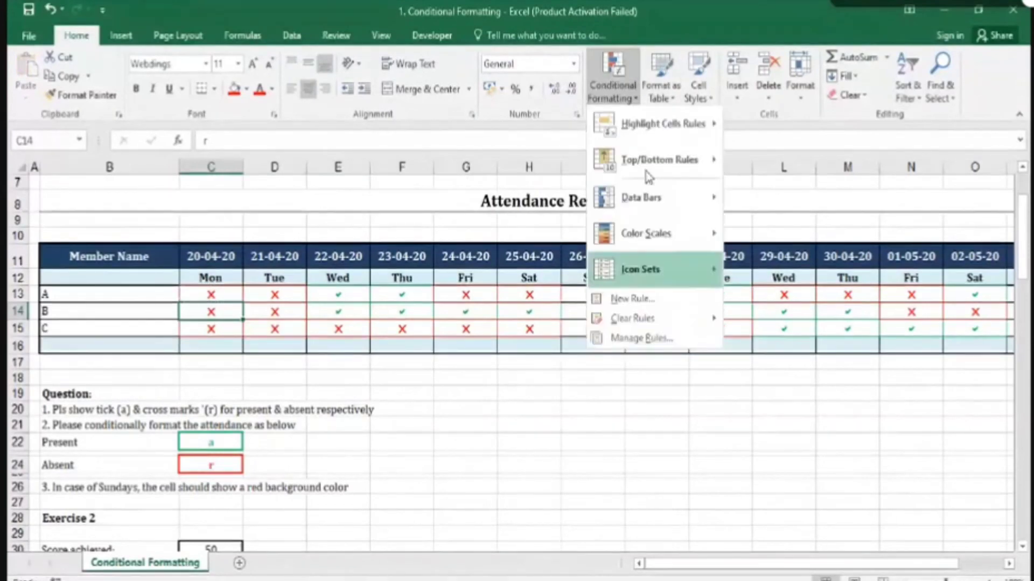
left_click(658, 355)
left_click(623, 97)
left_click(640, 338)
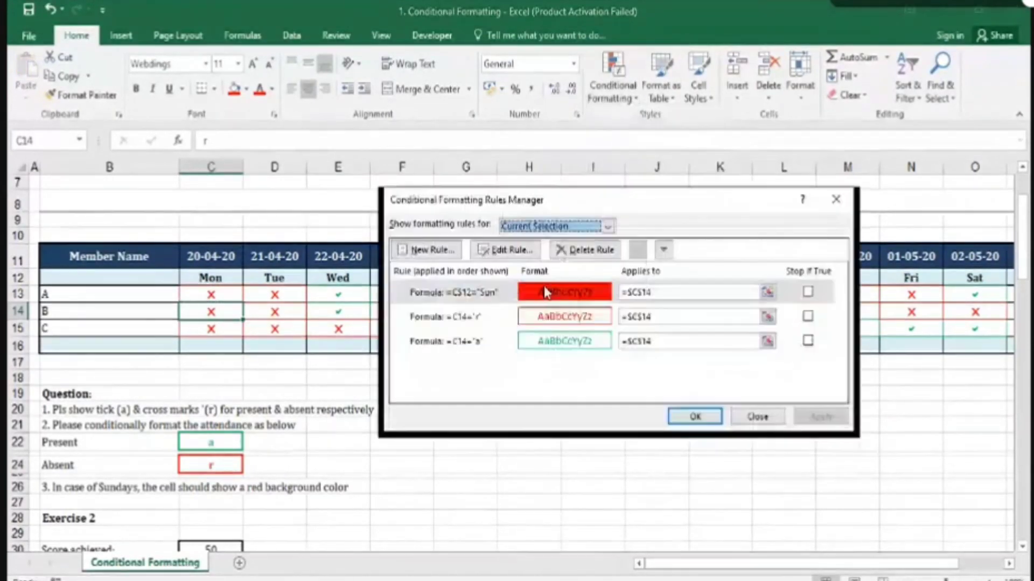
left_click(486, 289)
left_click(505, 250)
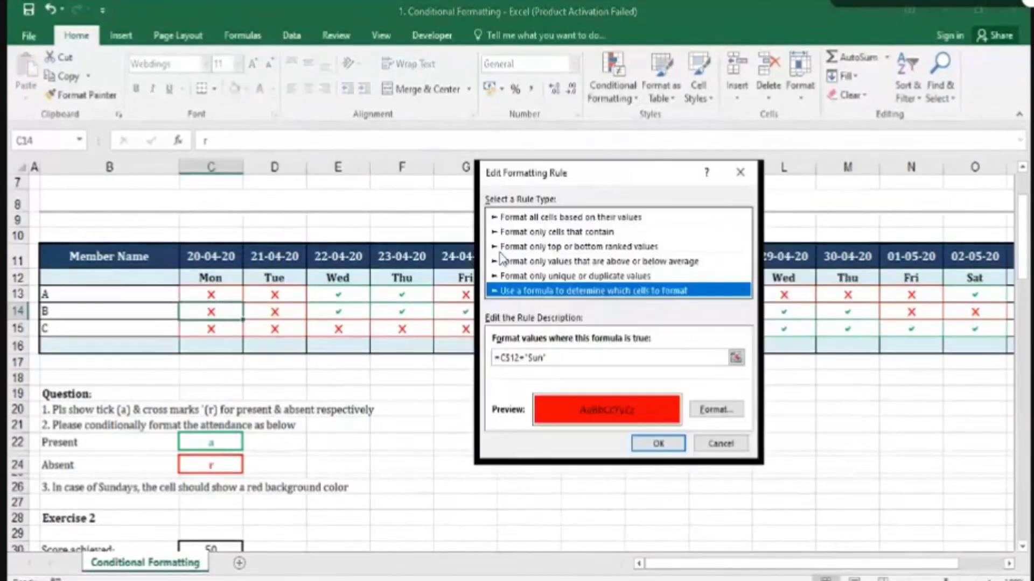
left_click(501, 358)
key("BackSpace")
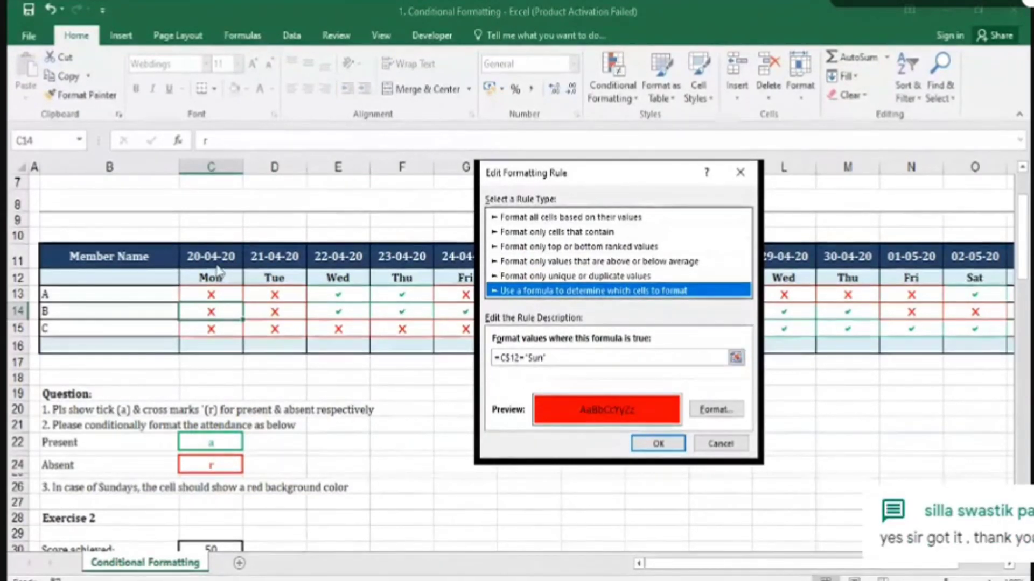
key("Return")
key("Return")
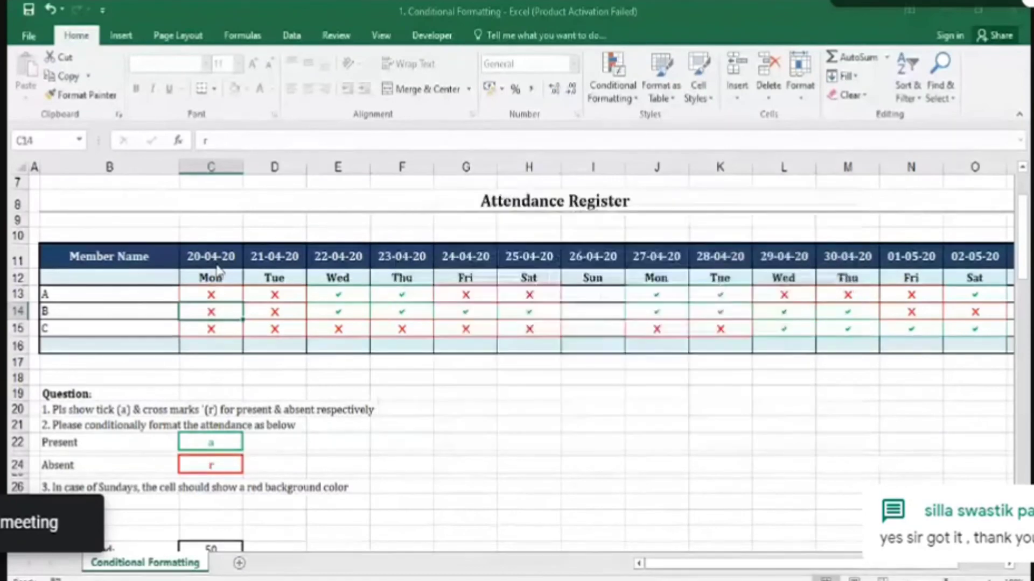
Test the rules in C13 and C14 by entering Sun in C12, and undo the entry.
left_click(218, 275)
type("Sun")
key("Return")
key("shift+Down")
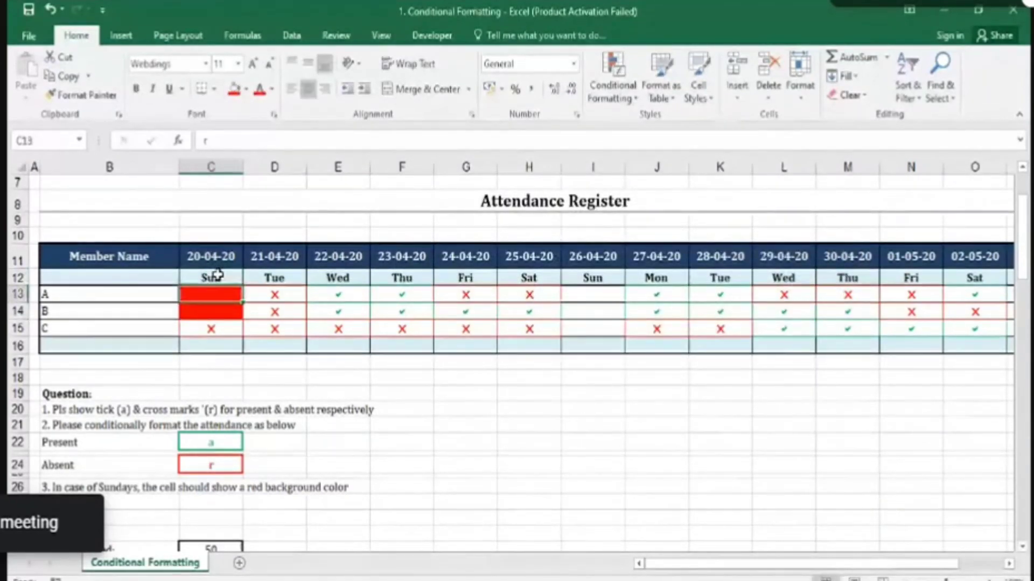
key("ctrl+v")
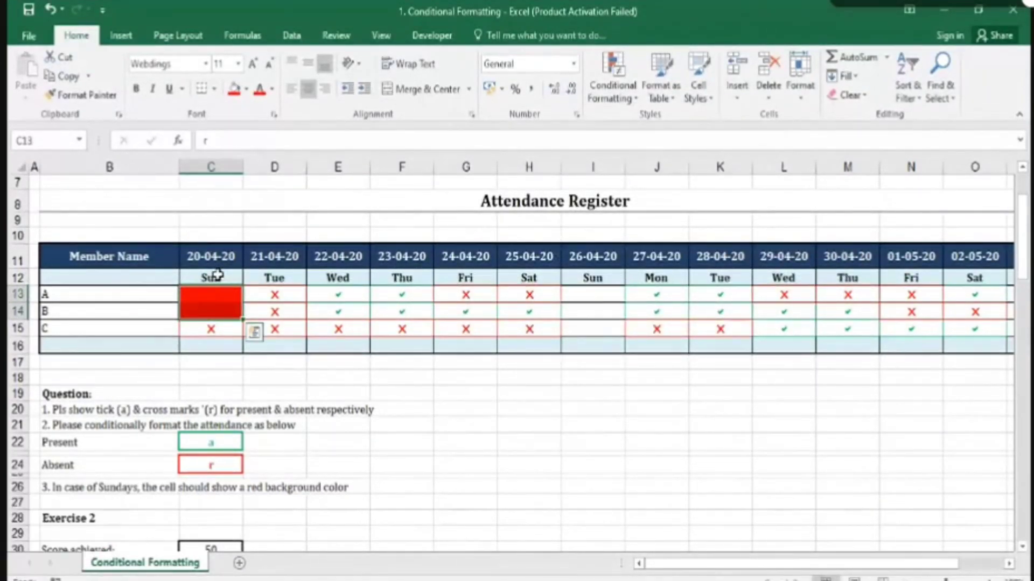
key("ctrl+z")
key("ctrl+z")
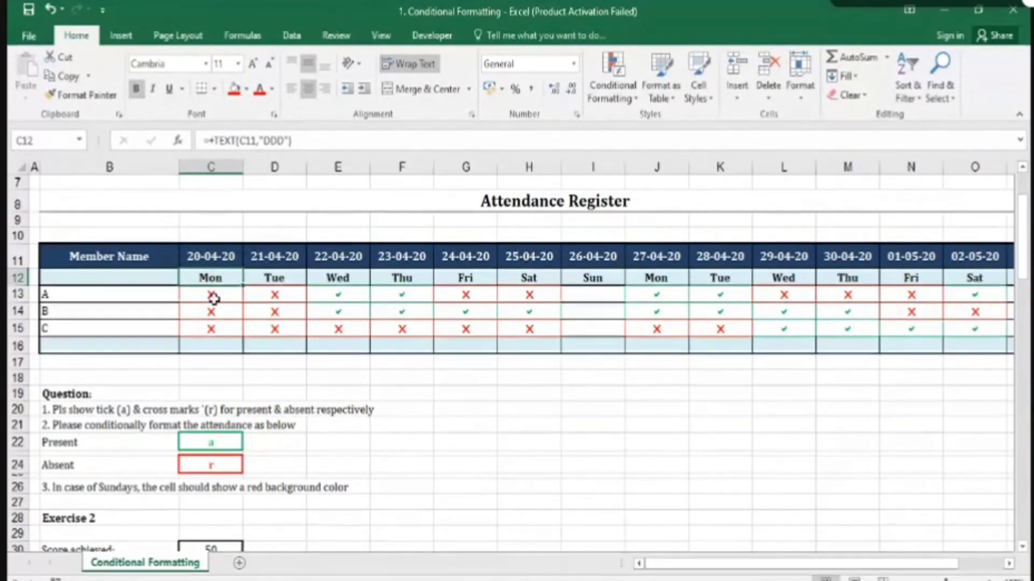
left_click_drag(224, 276, 985, 278)
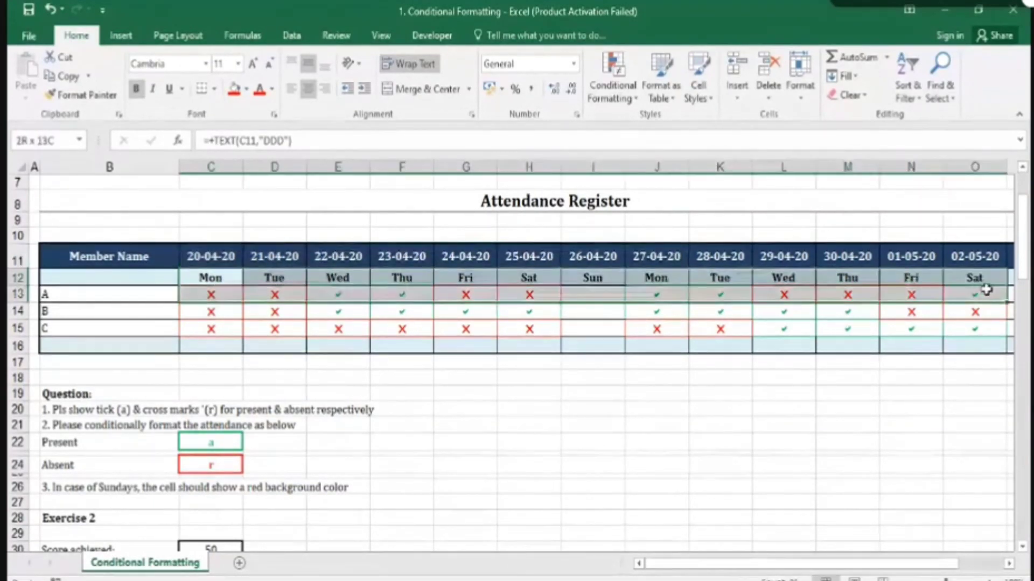
left_click(207, 280)
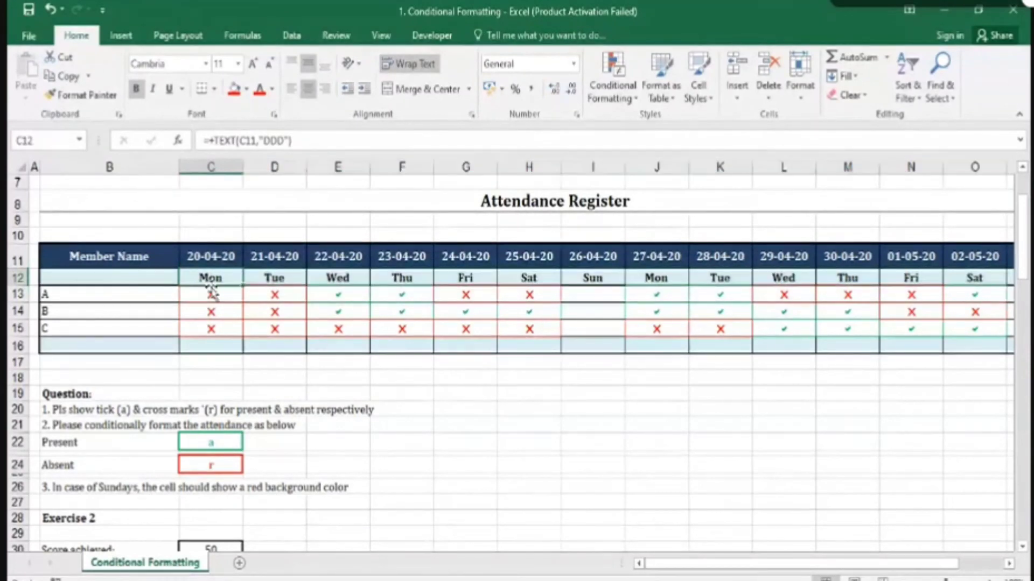
left_click_drag(211, 294, 212, 345)
left_click(203, 298)
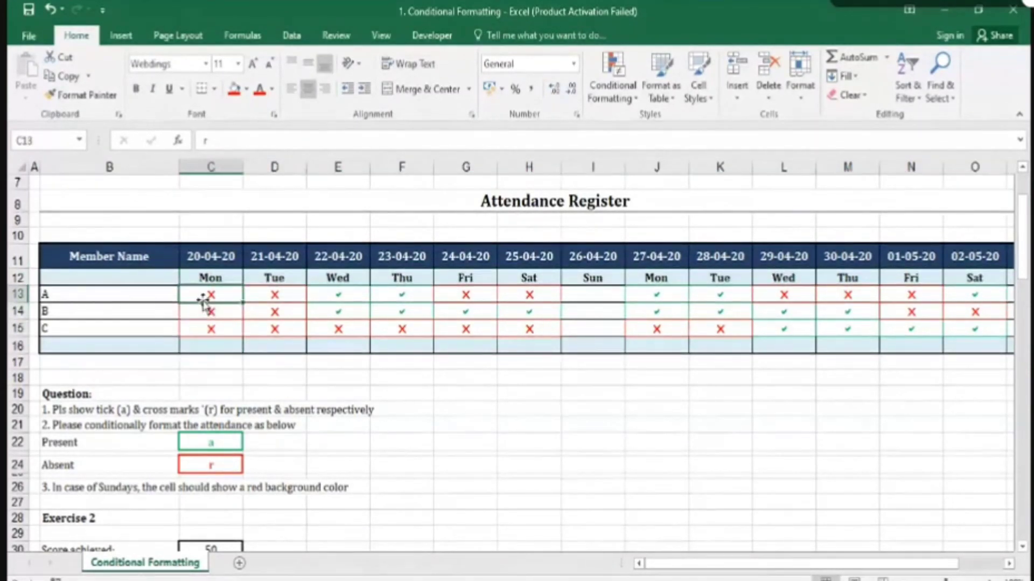